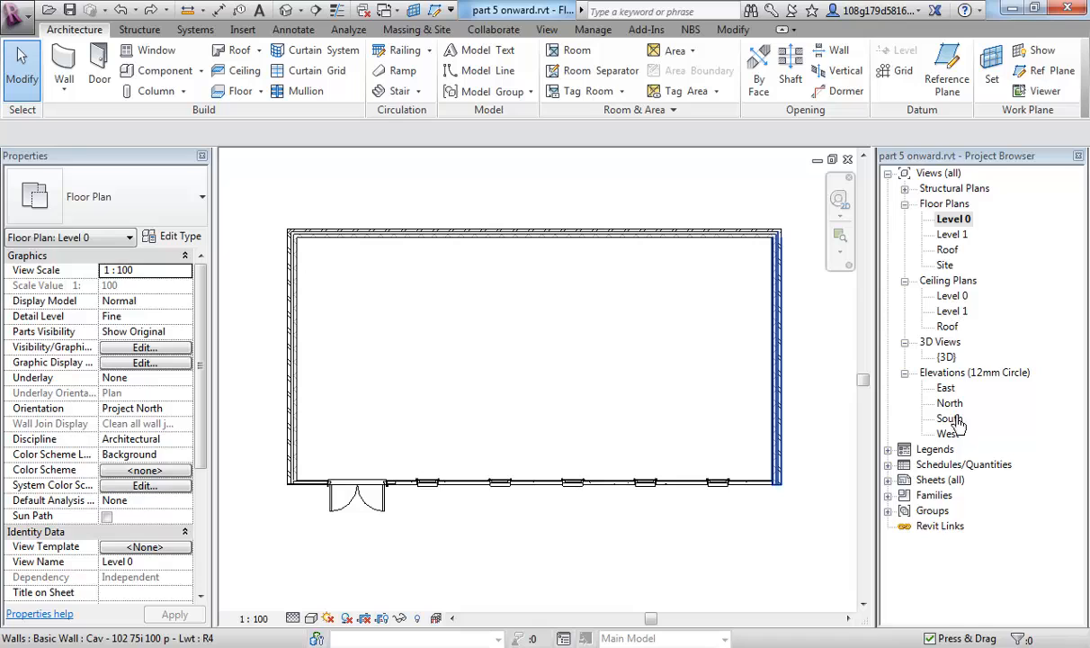
Step: Open the South elevation and examine the layout of the door and windows along the wall
double_click(951, 418)
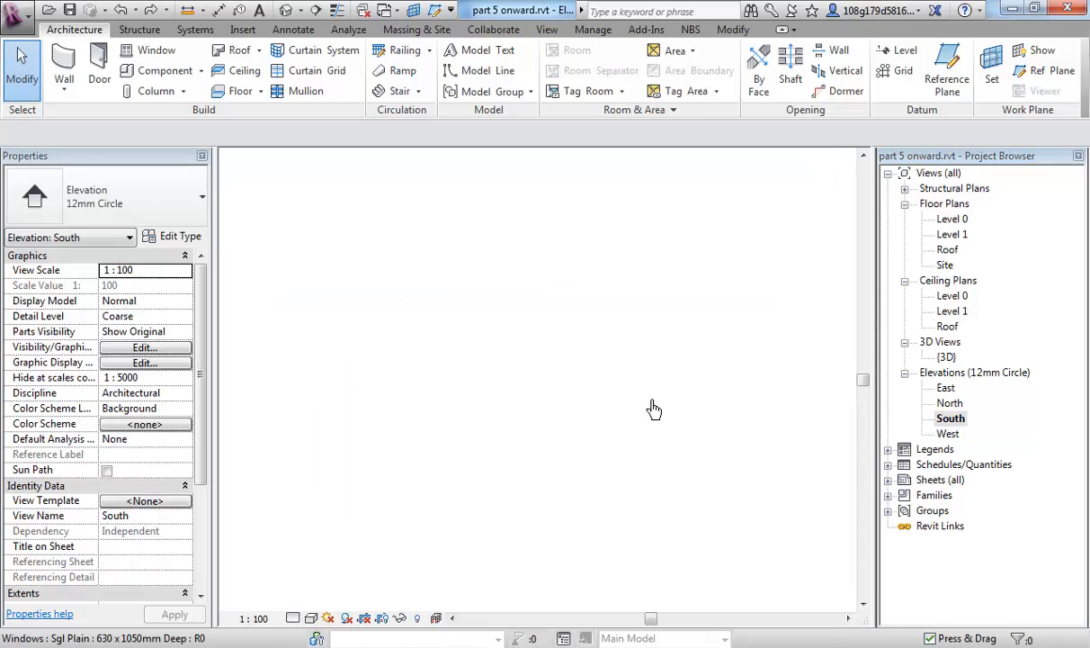
scroll(607, 375, "down", 7)
middle_click_drag(669, 307, 582, 391)
middle_click_drag(579, 435, 576, 408)
scroll(553, 416, "up", 1)
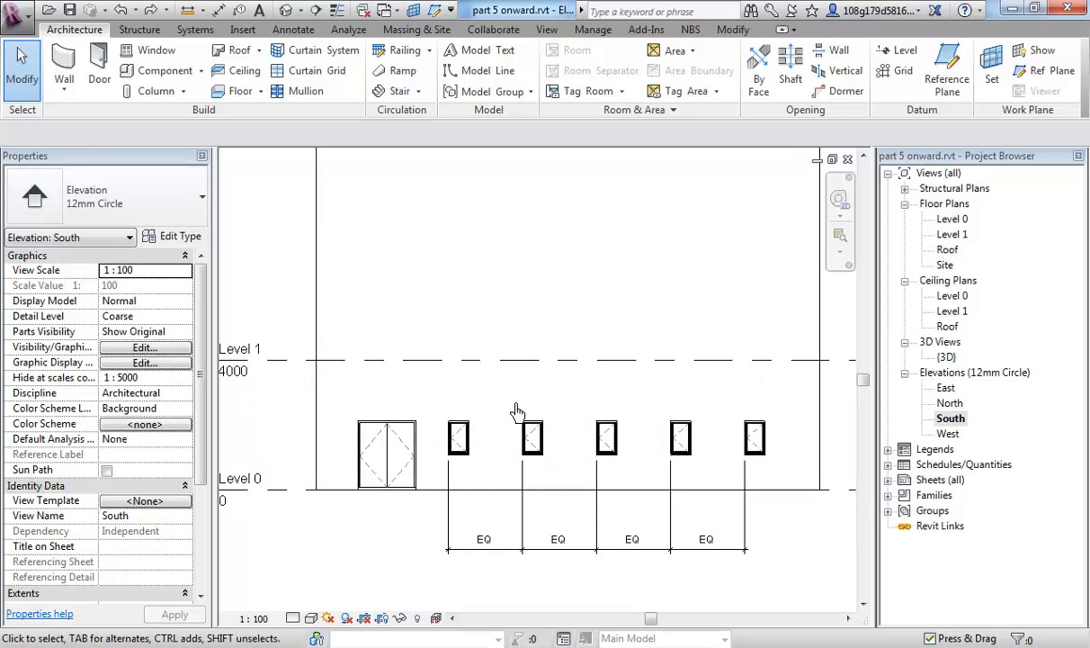
middle_click_drag(517, 412, 491, 374)
scroll(540, 403, "up", 1)
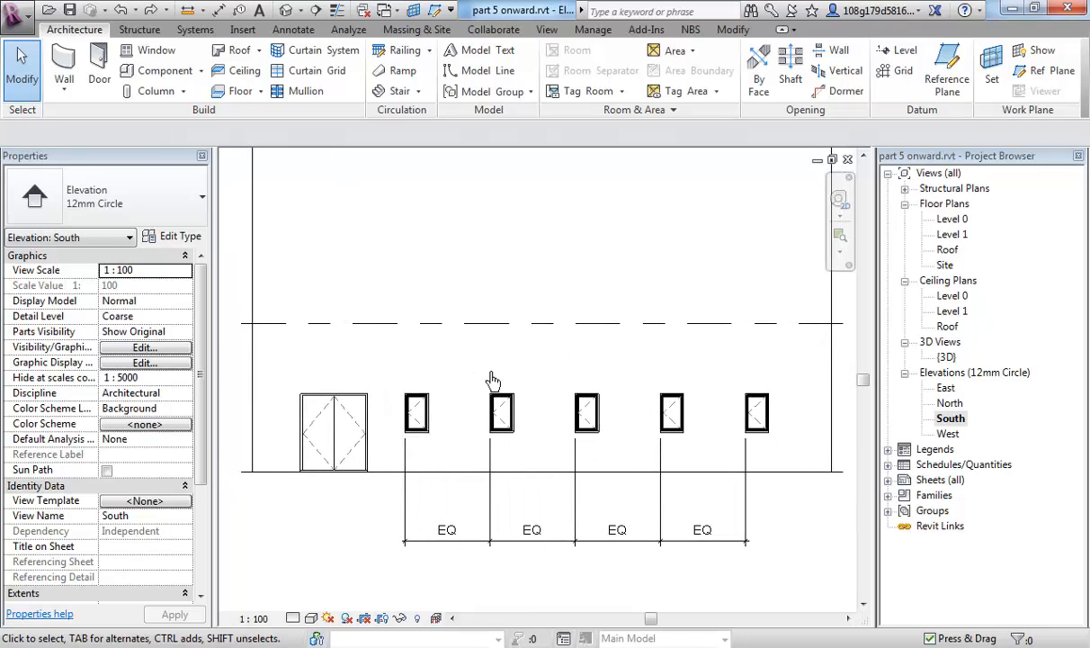
Step: Open the default 3D view and examine the front wall with its double door and windows
left_click(286, 14)
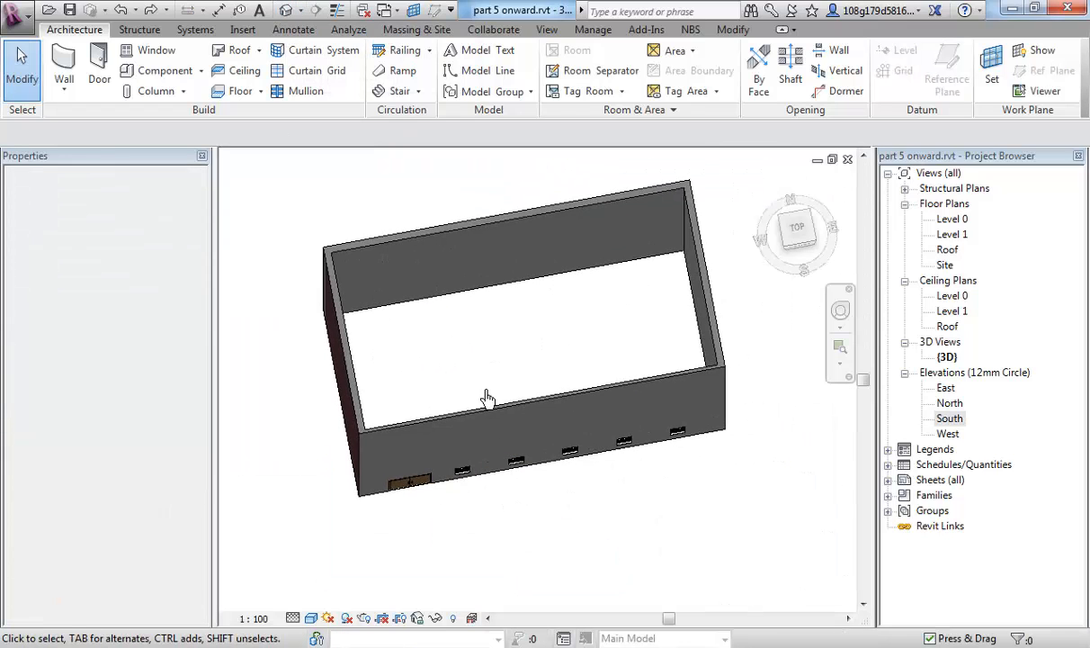
scroll(487, 392, "up", 1)
middle_click_drag(554, 452, 562, 353, "shift")
scroll(535, 437, "up", 2)
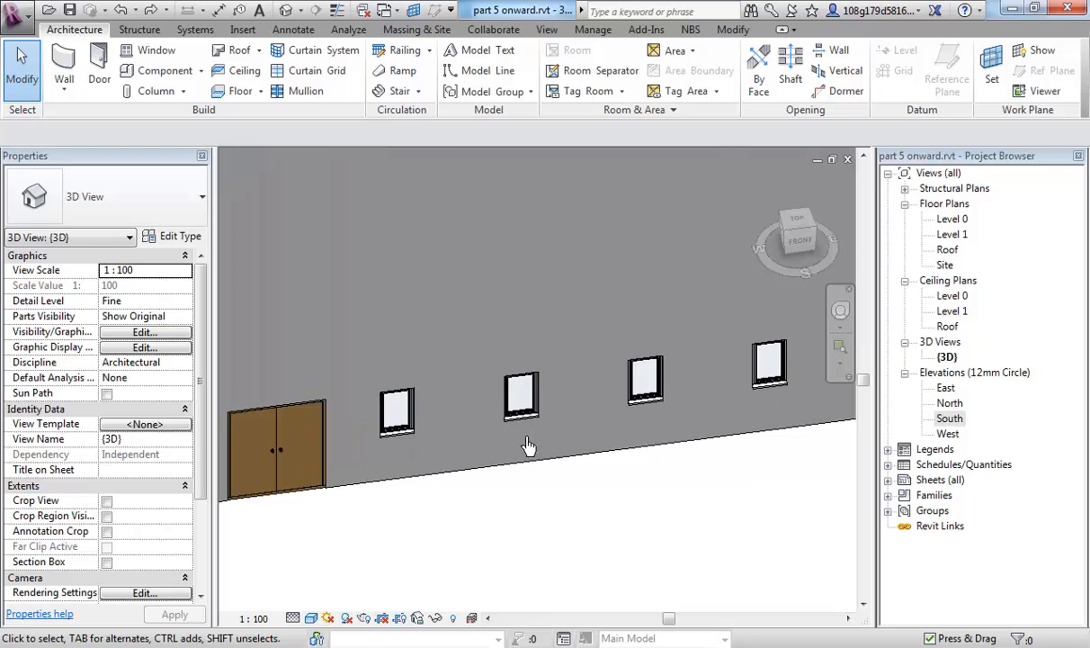
left_click(521, 400)
middle_click_drag(537, 511, 558, 496, "shift")
scroll(570, 496, "down", 1)
left_click(539, 505)
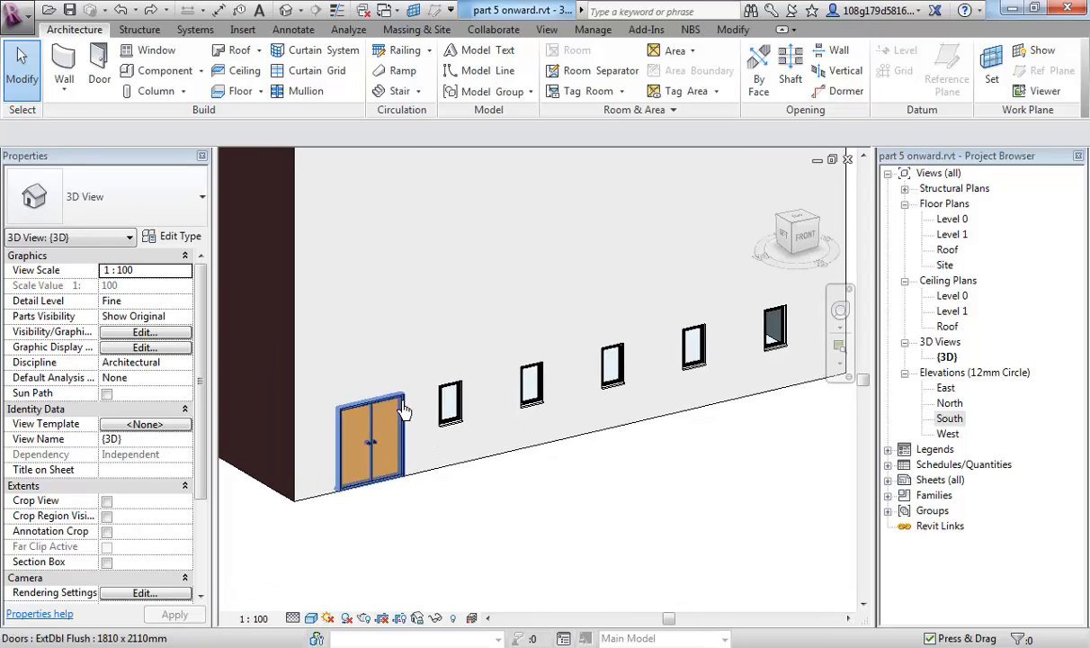
Step: Review the type properties of the external double door in the front wall, including its materials and dimensions
left_click(403, 411)
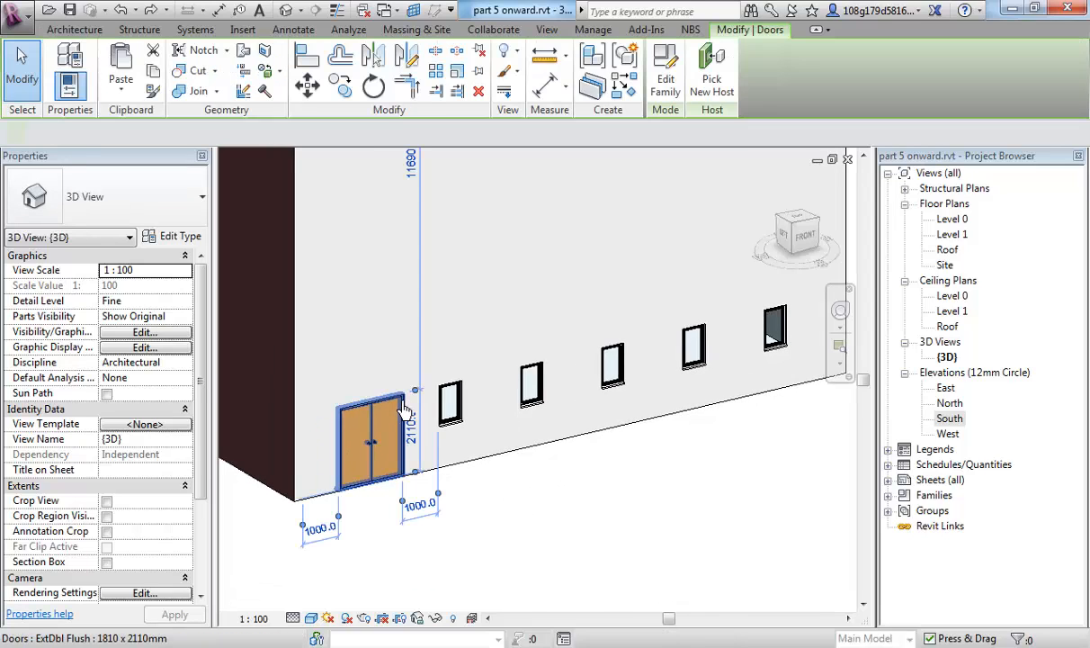
left_click(515, 487)
middle_click_drag(520, 477, 517, 500)
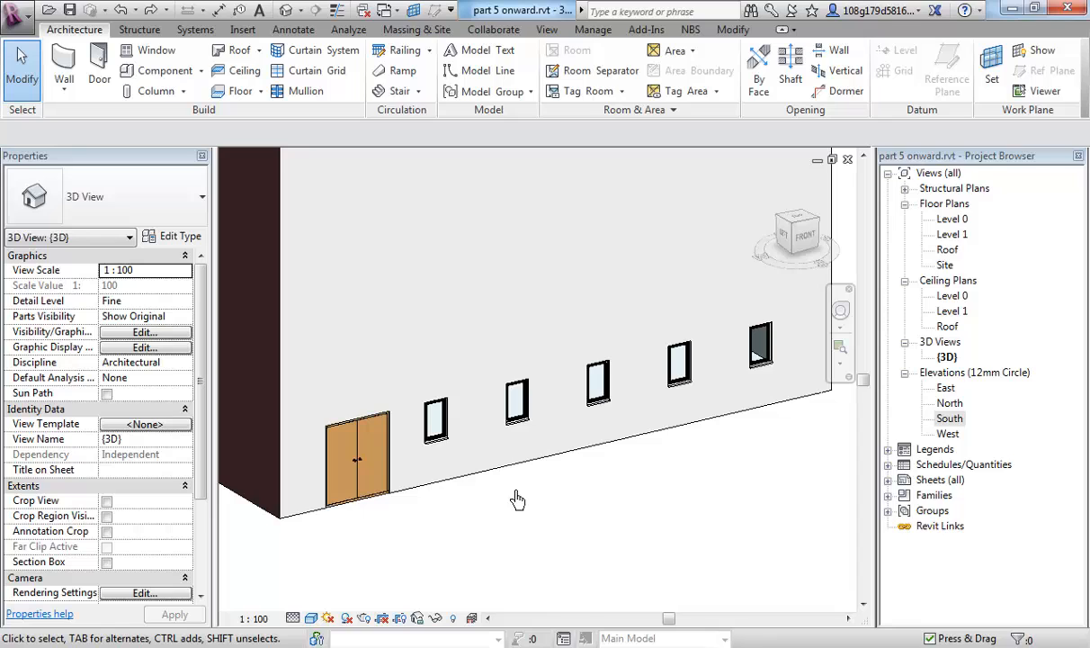
left_click(396, 423)
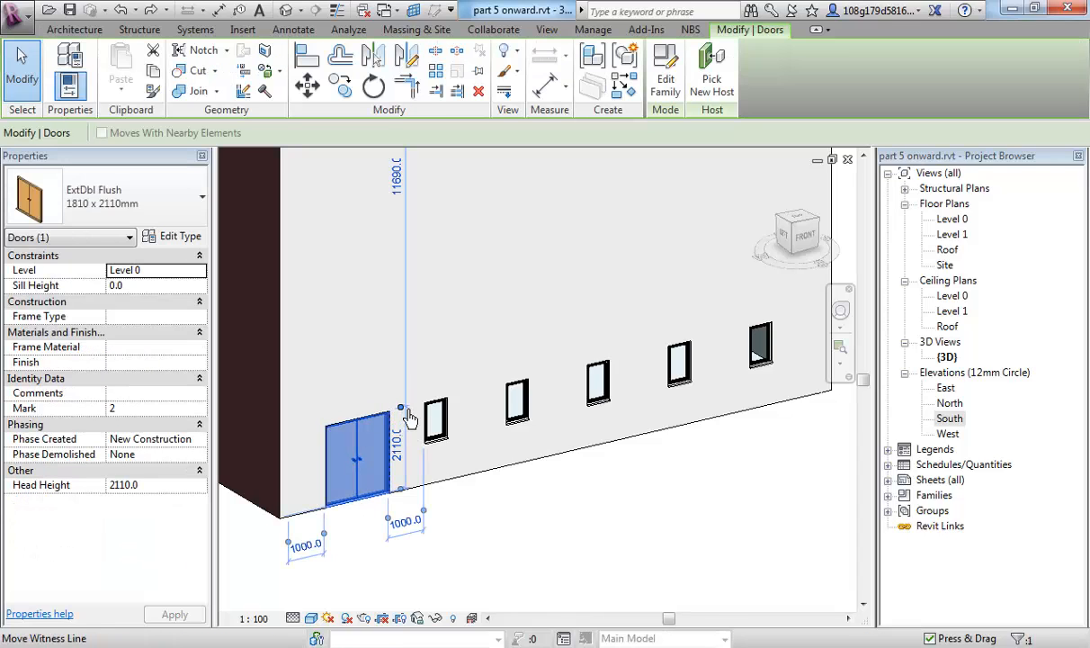
left_click(187, 241)
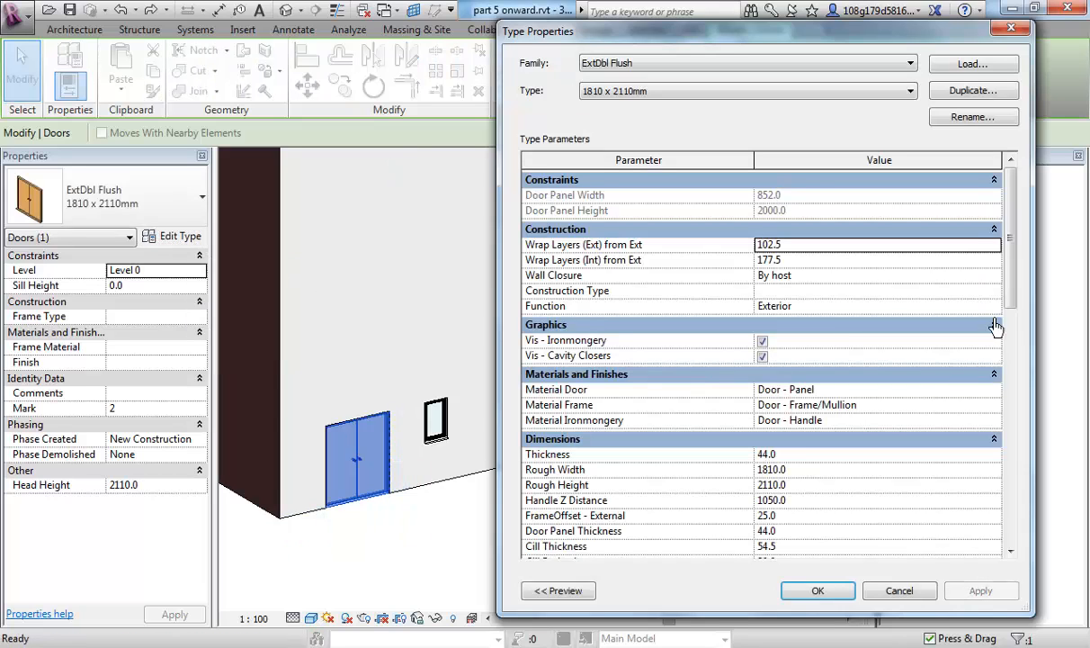
left_click_drag(1010, 296, 1018, 379)
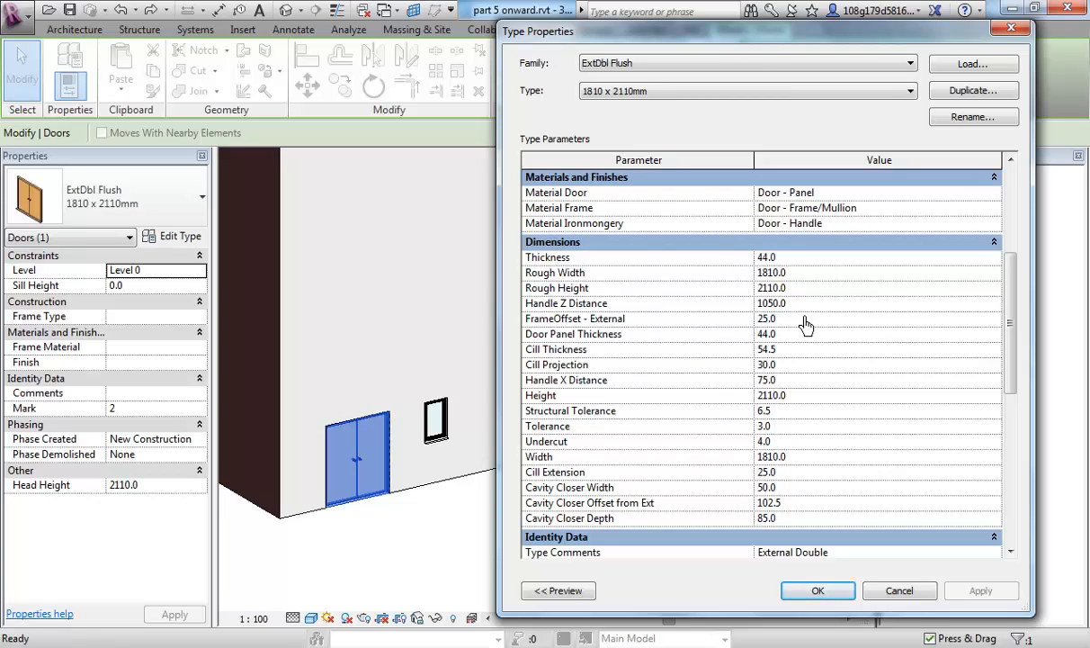
left_click(818, 590)
left_click(531, 524)
scroll(540, 520, "down", 3)
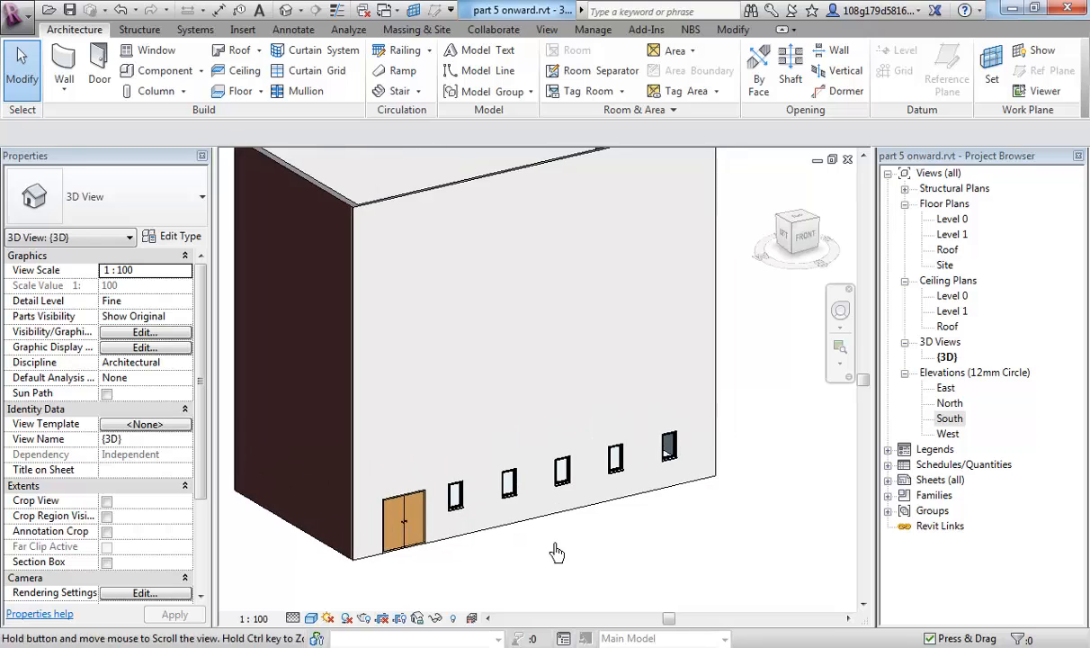
scroll(562, 551, "up", 2)
scroll(569, 555, "up", 1)
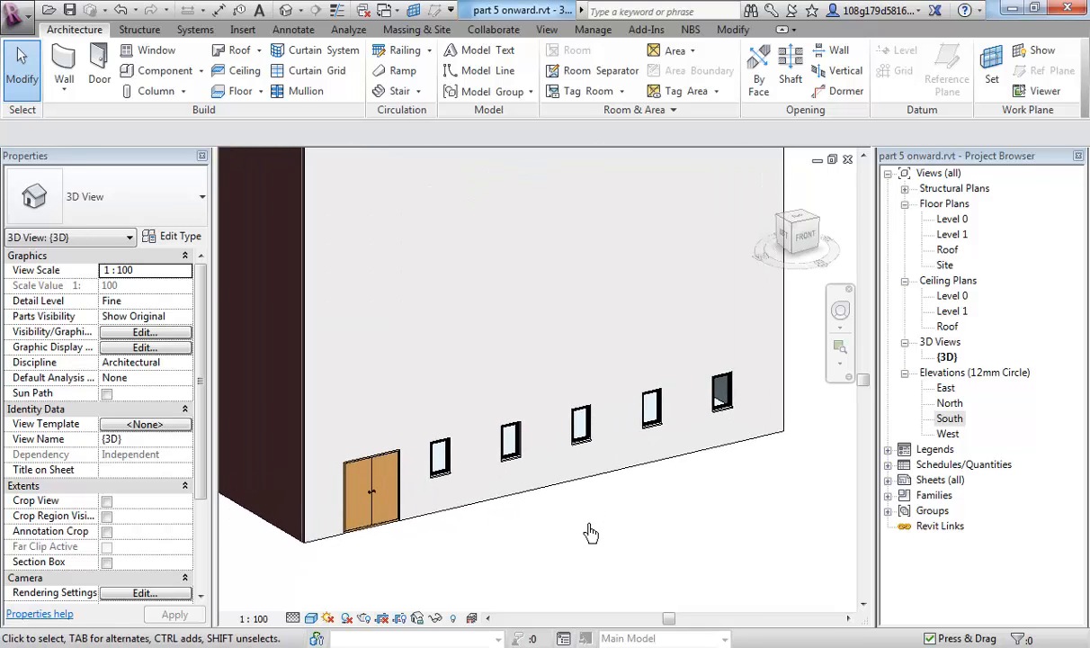
middle_click_drag(583, 504, 597, 524)
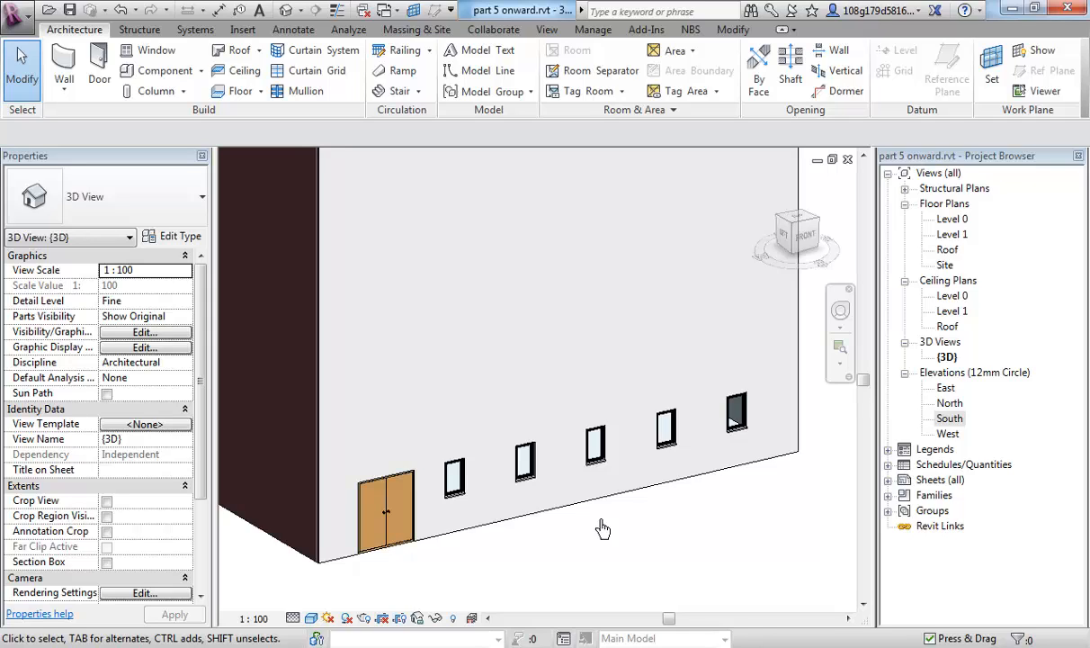
middle_click_drag(602, 529, 586, 478)
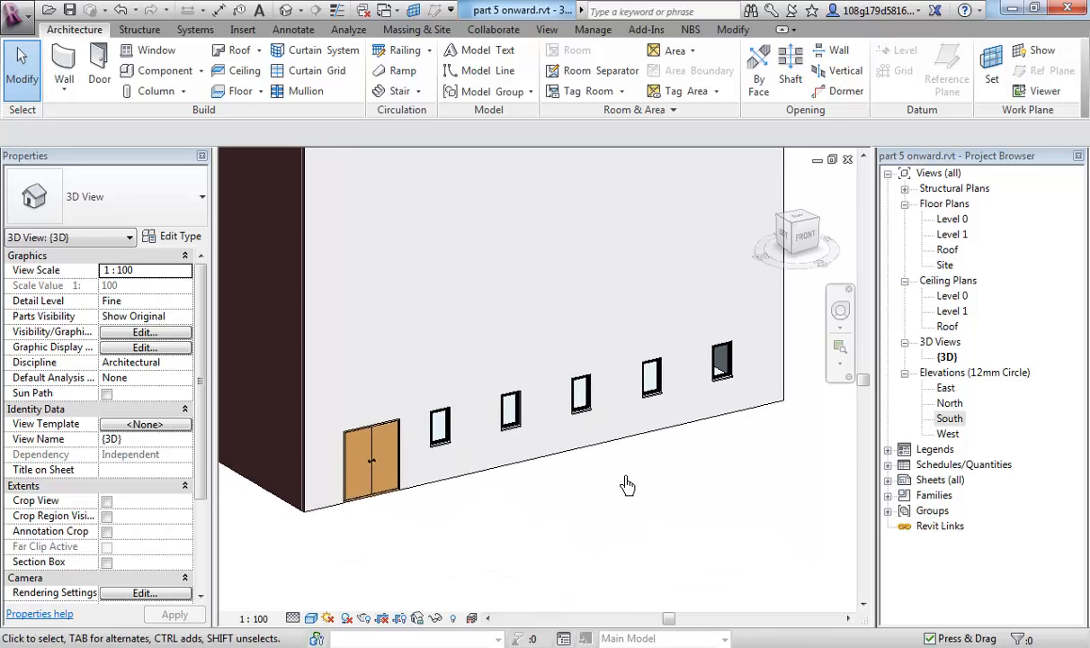
Step: Open the Level 0 floor plan with the whole building outline in view
double_click(953, 220)
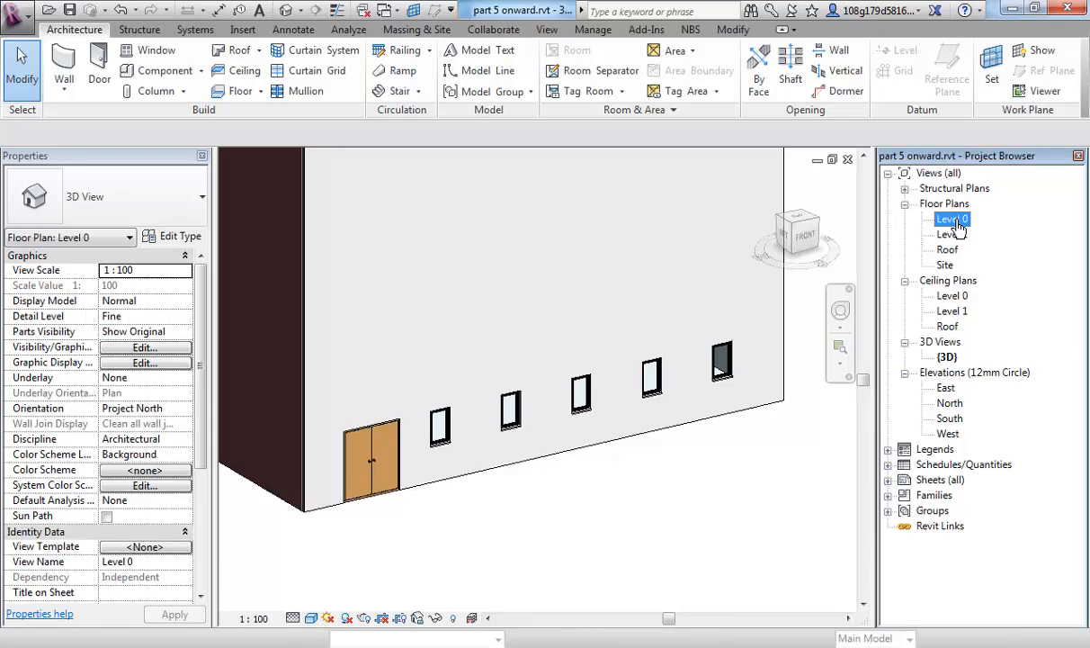
scroll(597, 364, "up", 2)
scroll(597, 363, "down", 1)
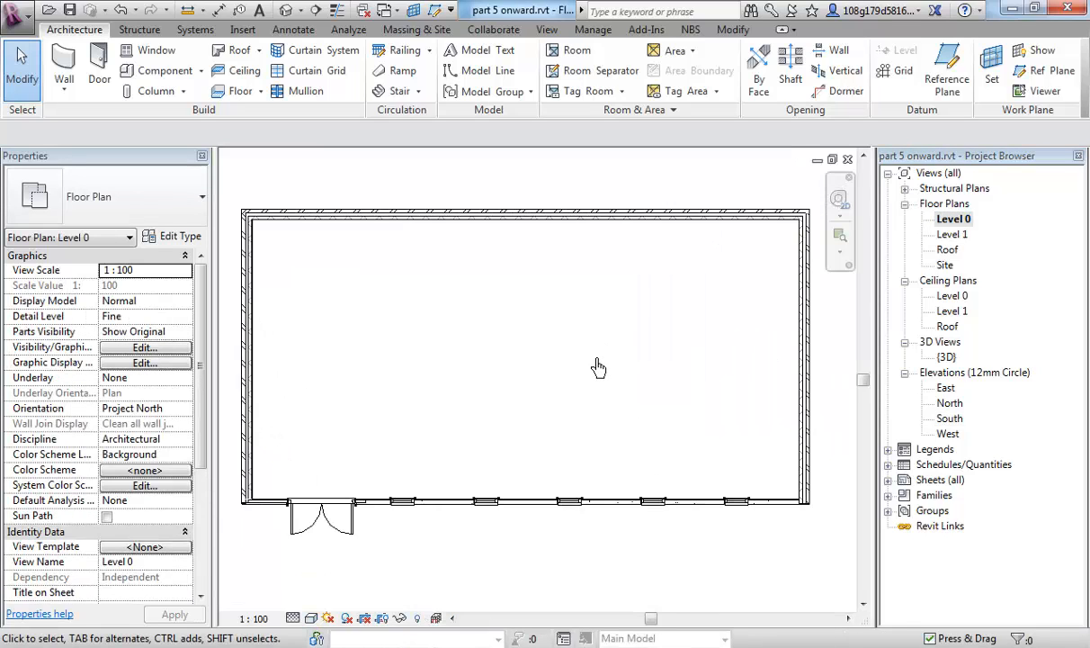
mouse_move(597, 363)
middle_mouse_down()
mouse_move(591, 385)
mouse_move(582, 355)
middle_mouse_up()
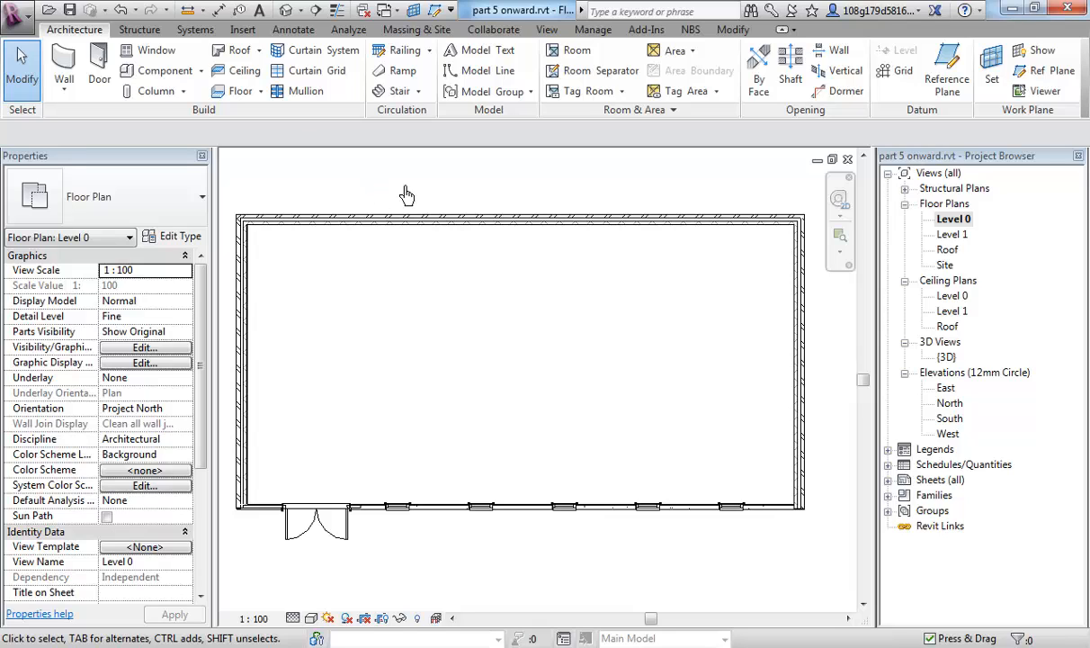
middle_click_drag(382, 182, 383, 187)
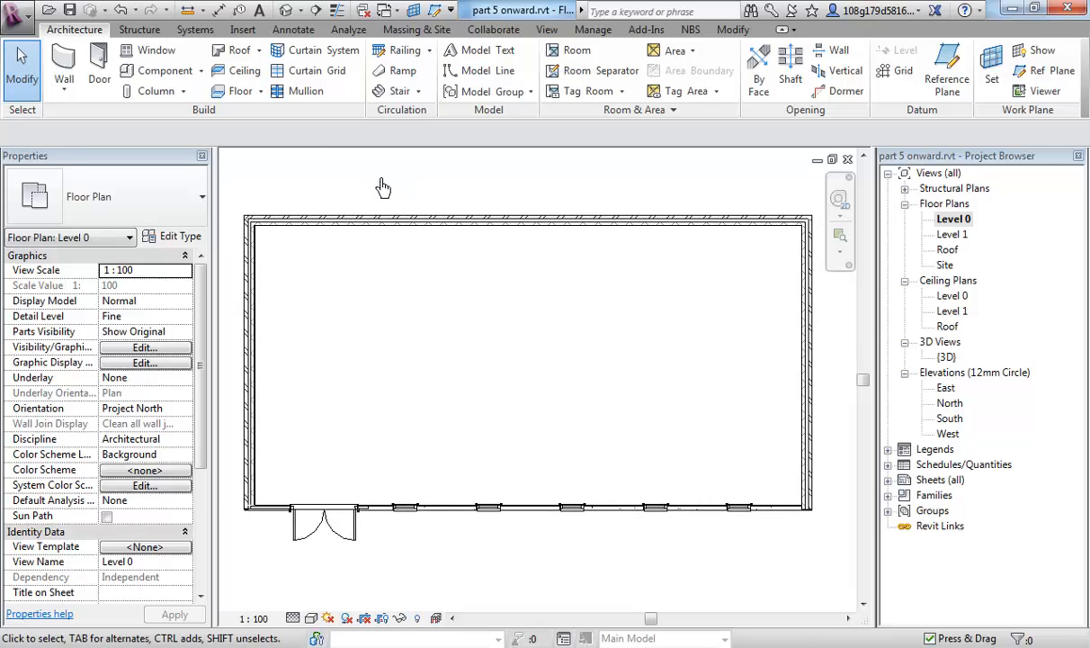
left_click(260, 93)
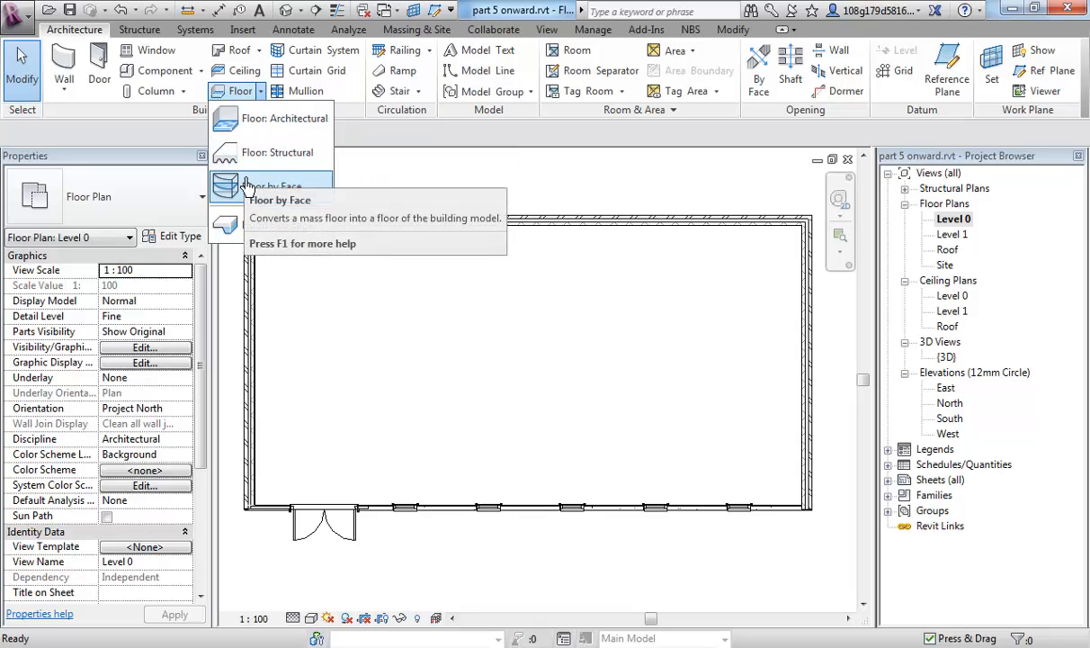
left_click(248, 117)
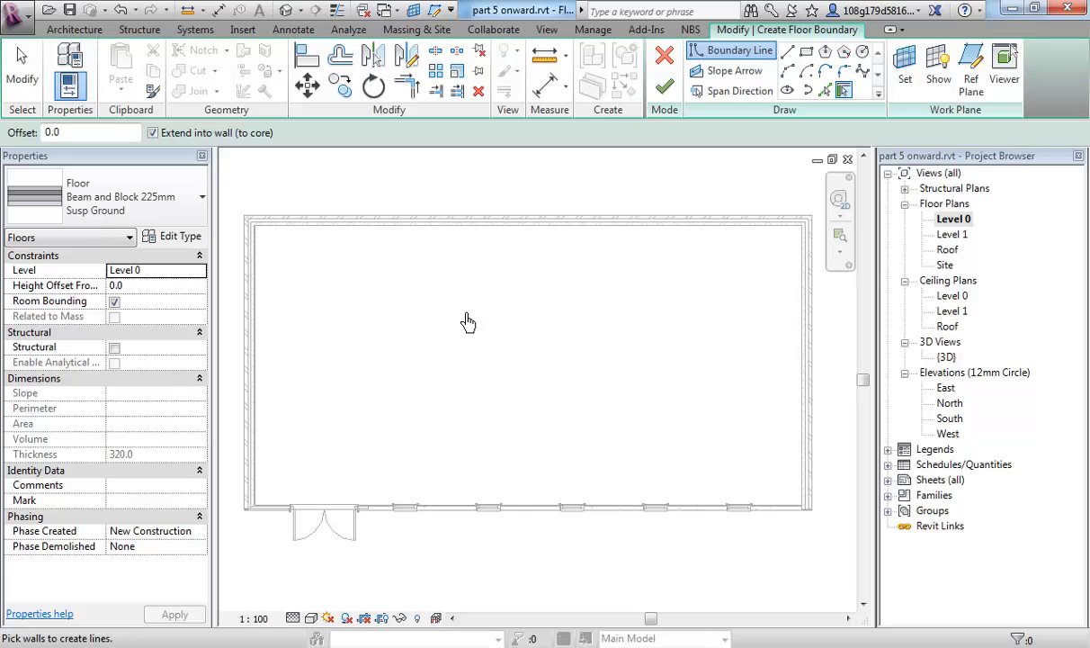
scroll(486, 328, "down", 5)
scroll(499, 305, "up", 4)
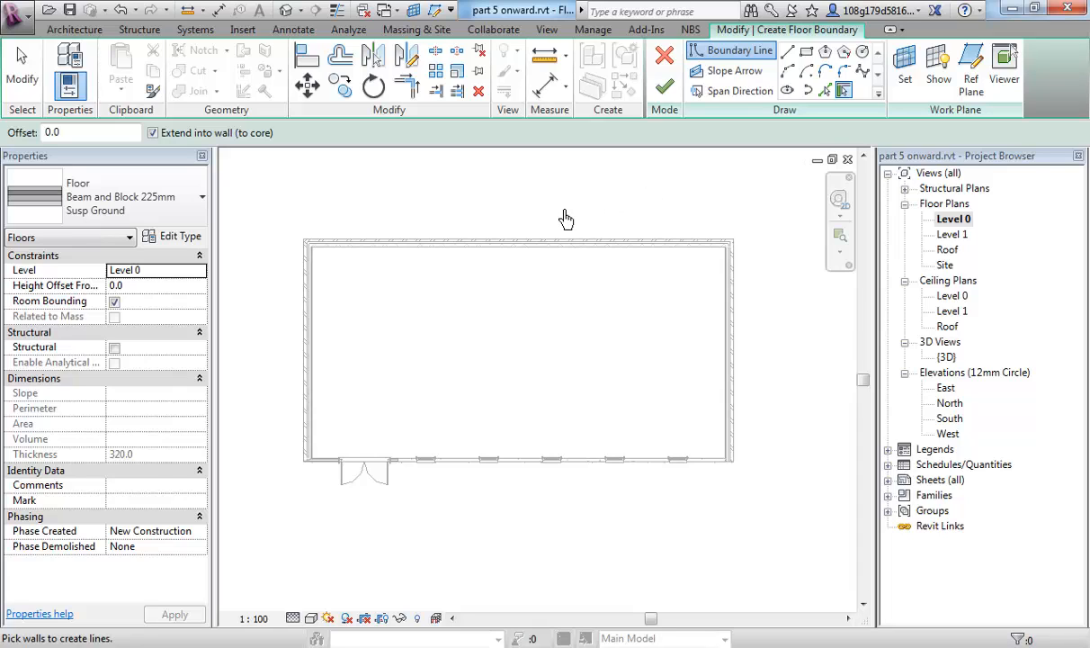
scroll(558, 208, "up", 2)
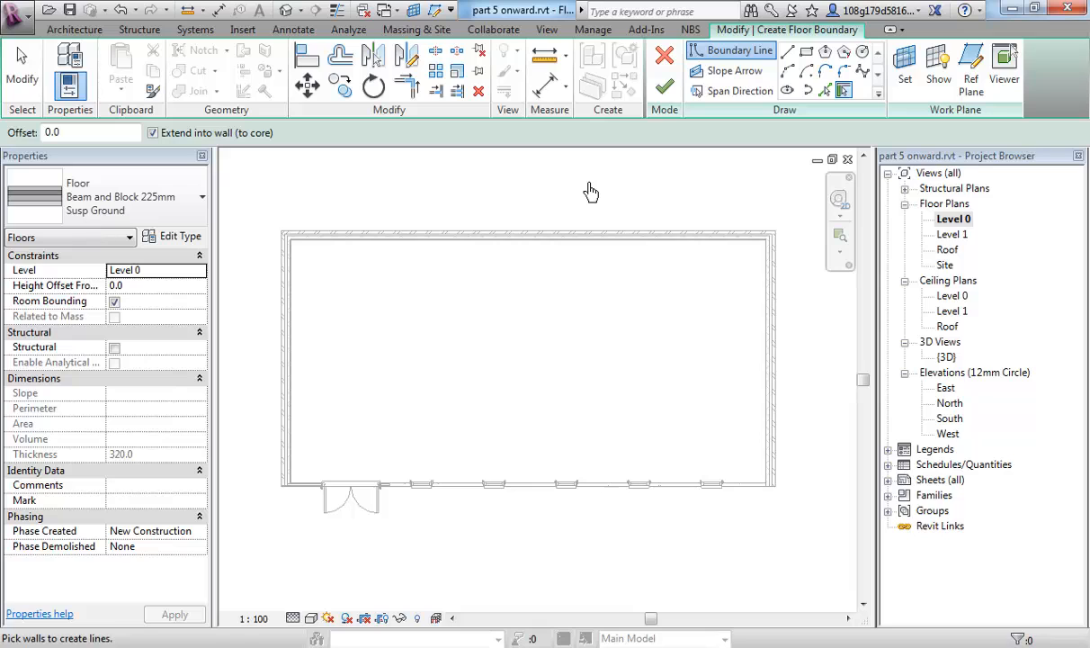
middle_click_drag(591, 191, 596, 175)
left_click(74, 29)
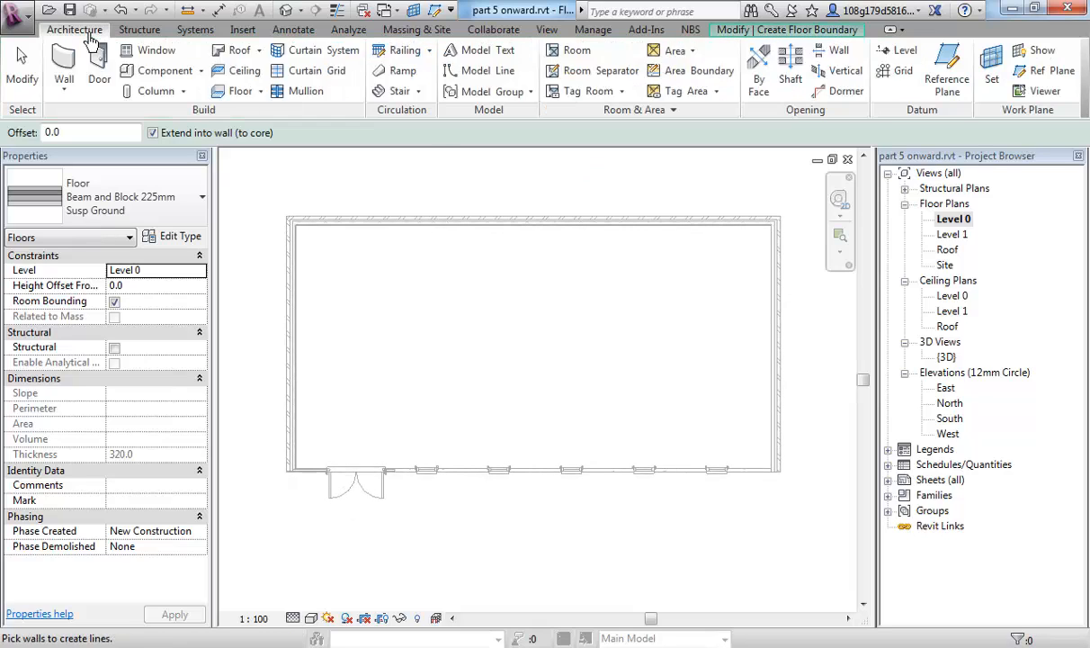
left_click(140, 32)
left_click(193, 31)
left_click(242, 34)
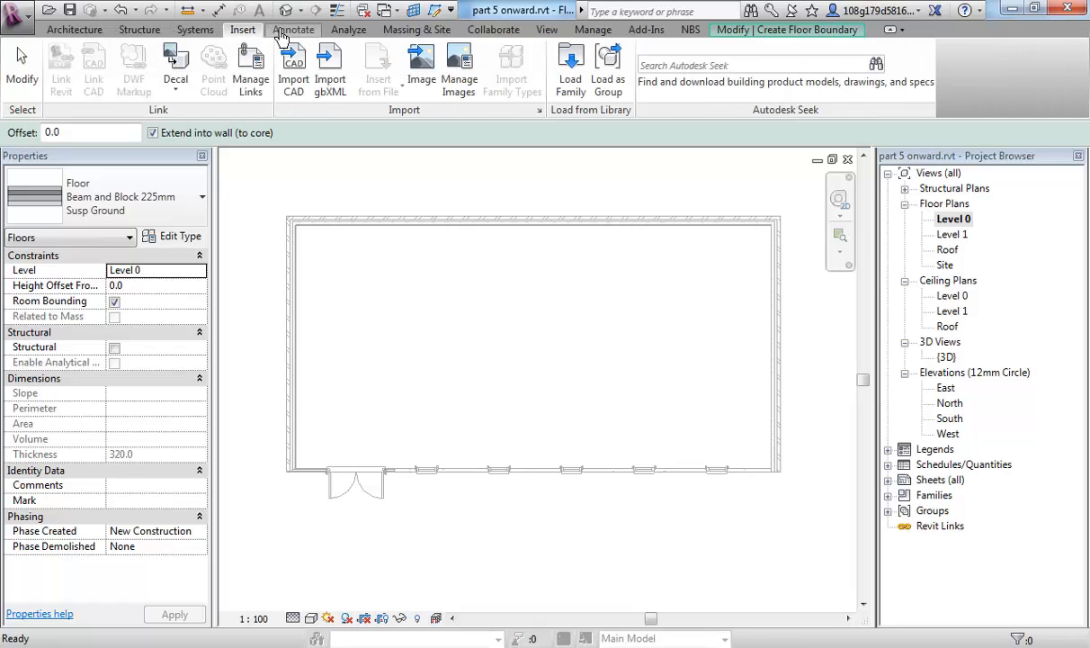
left_click(293, 31)
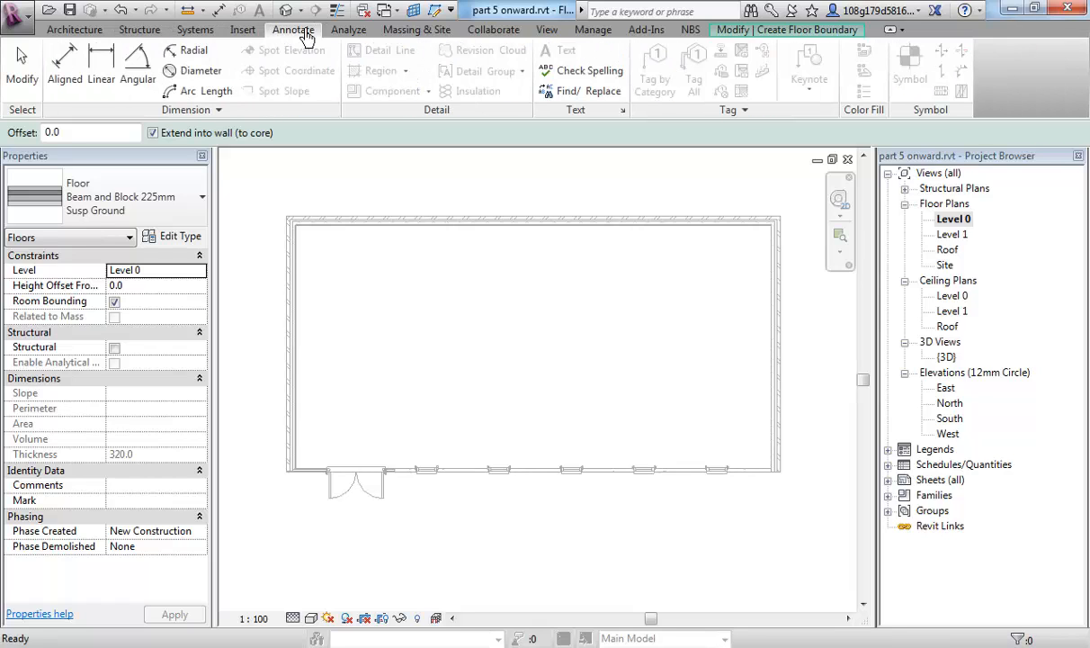
left_click(412, 32)
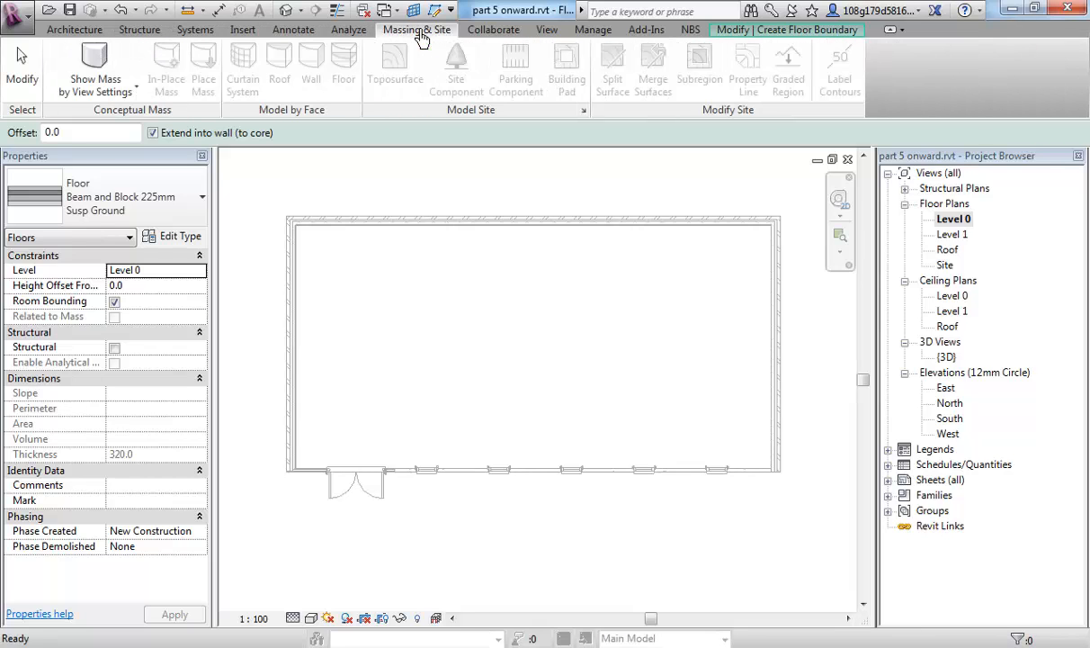
left_click(773, 33)
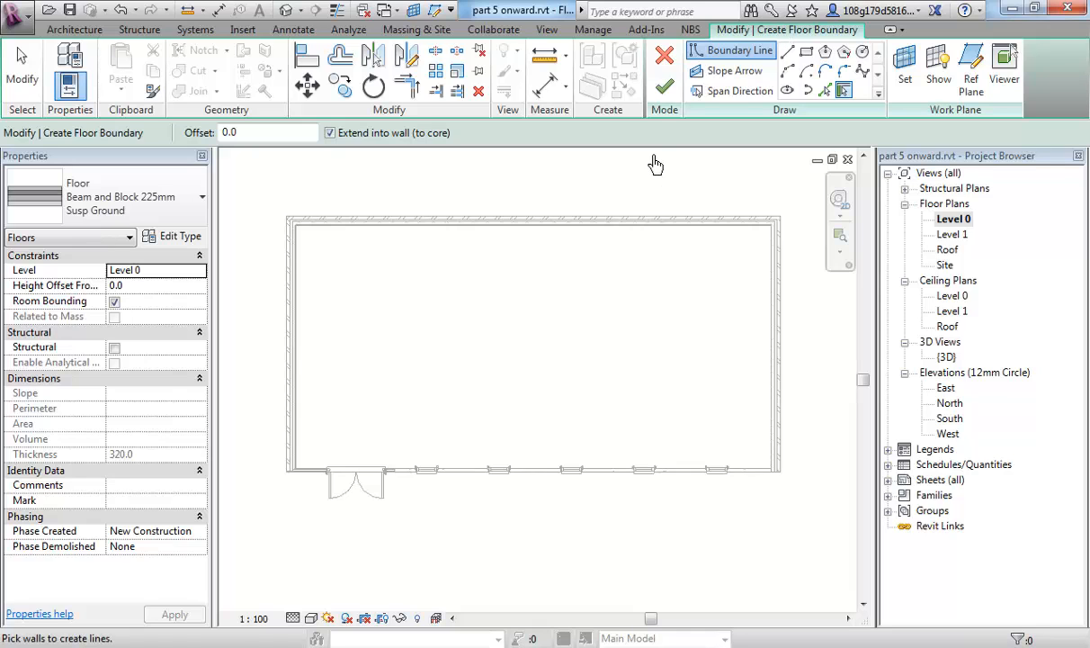
middle_click_drag(652, 165, 645, 163)
left_click(663, 105)
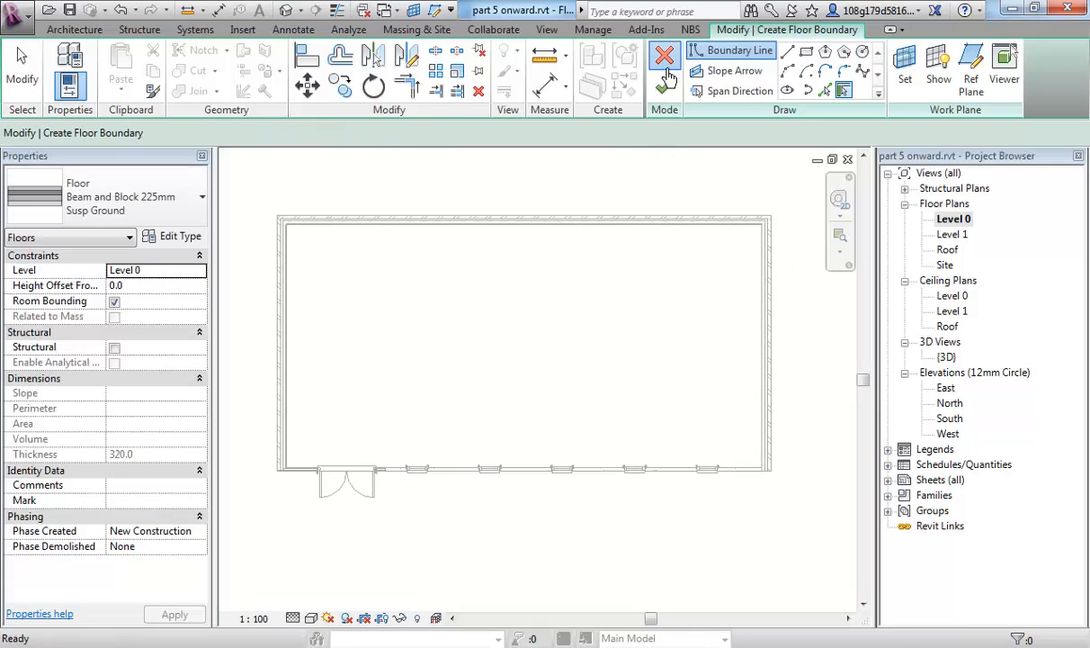
Step: Start an architectural floor on Level 0 and review the available floor types, keeping Beam and Block 225mm Susp Ground
middle_click_drag(579, 318, 593, 309)
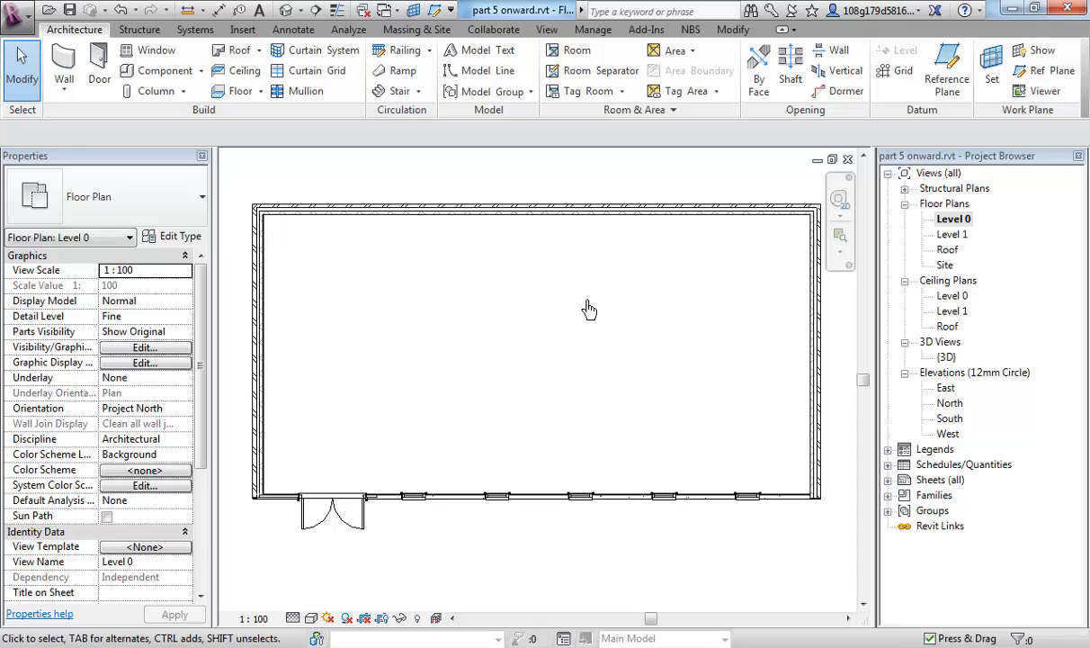
left_click(237, 90)
scroll(557, 314, "down", 2)
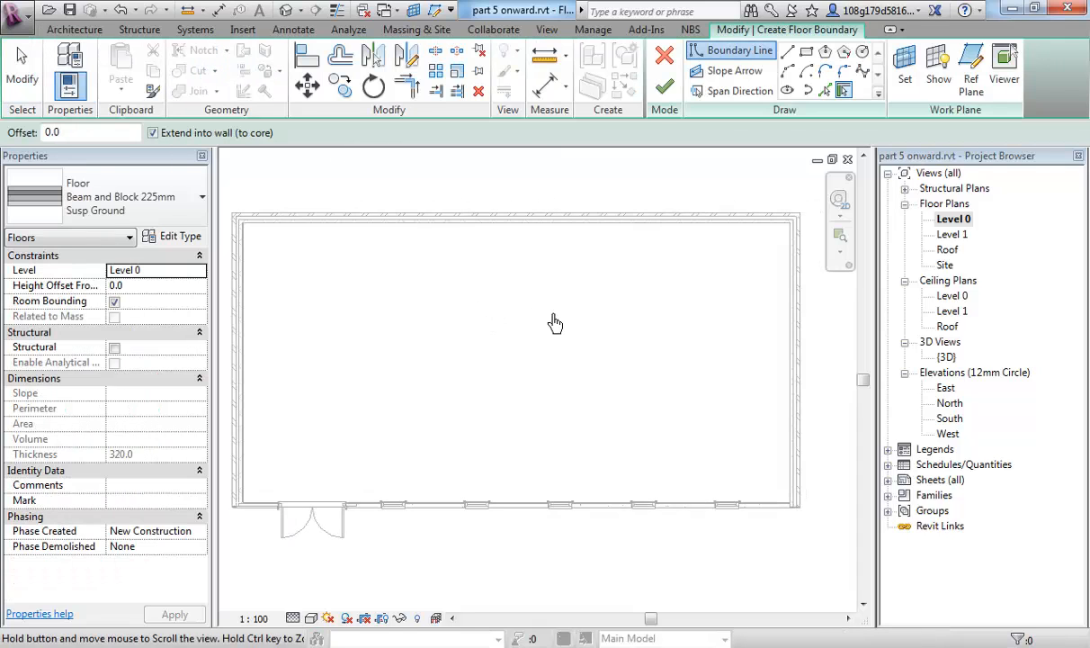
scroll(552, 299, "up", 2)
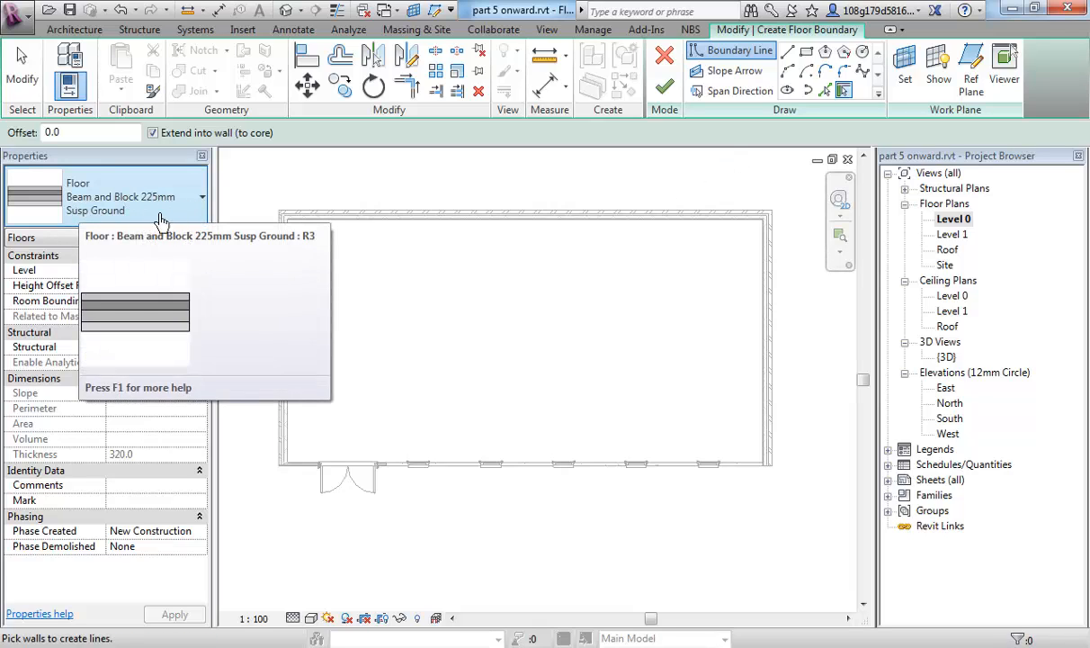
left_click(203, 197)
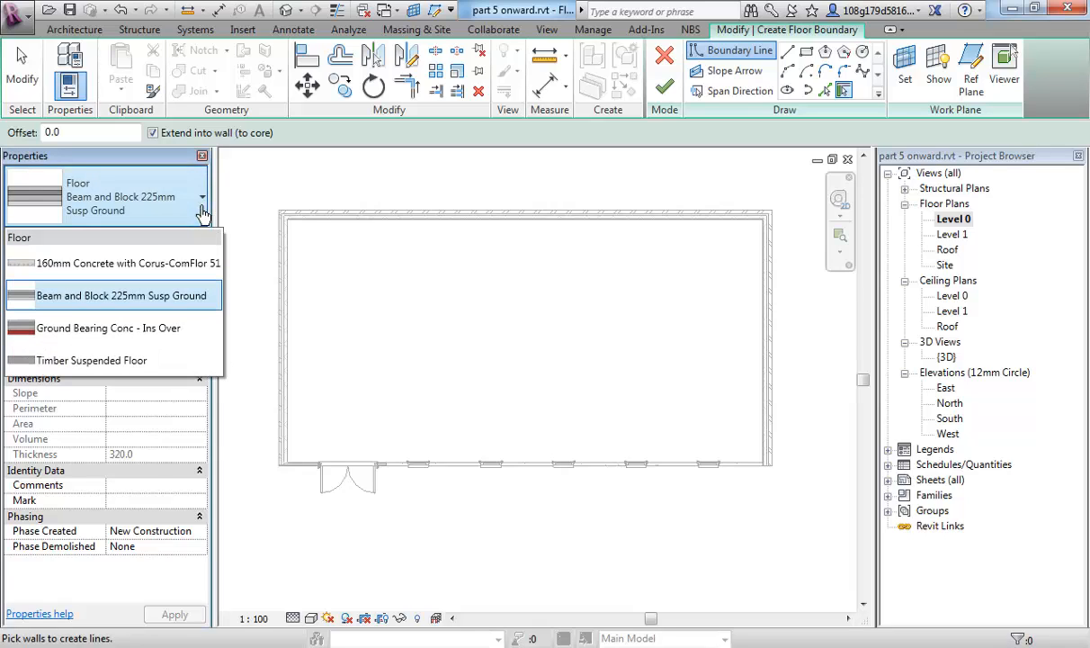
left_click(202, 206)
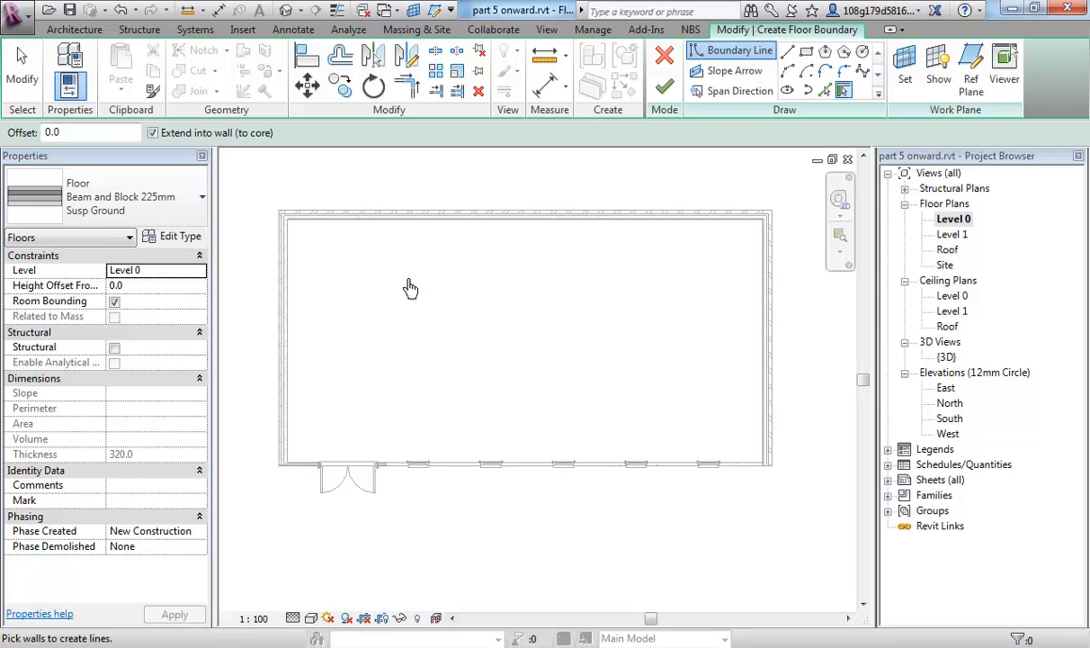
Step: Sketch an irregular closed seven-sided floor boundary with straight lines inside the building walls and finish the floor
left_click(787, 51)
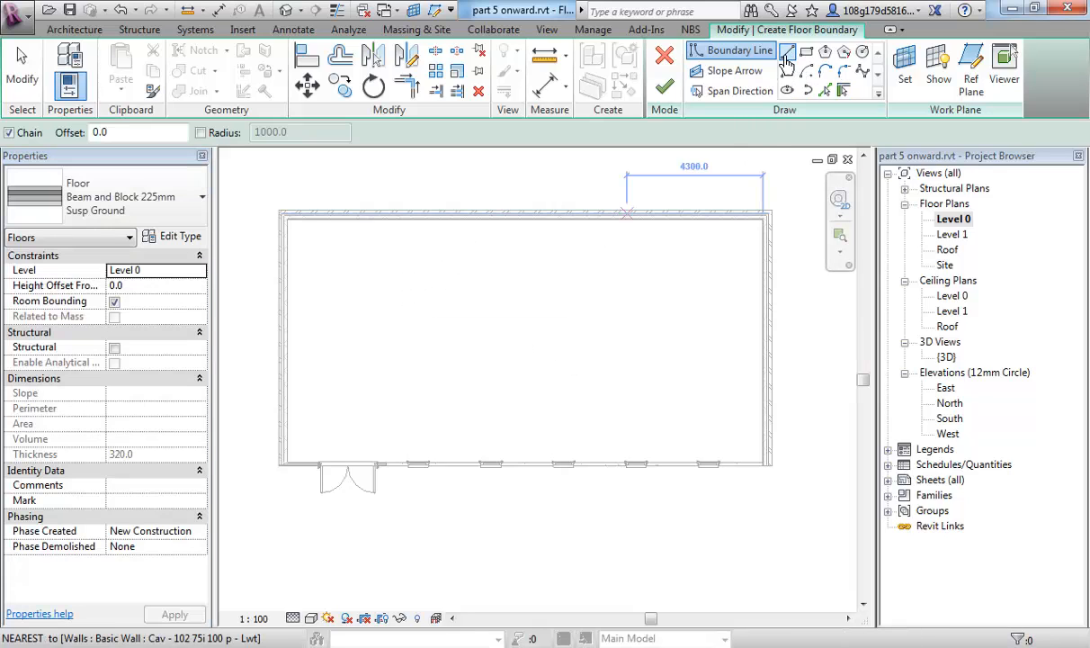
left_click(416, 291)
left_click(523, 250)
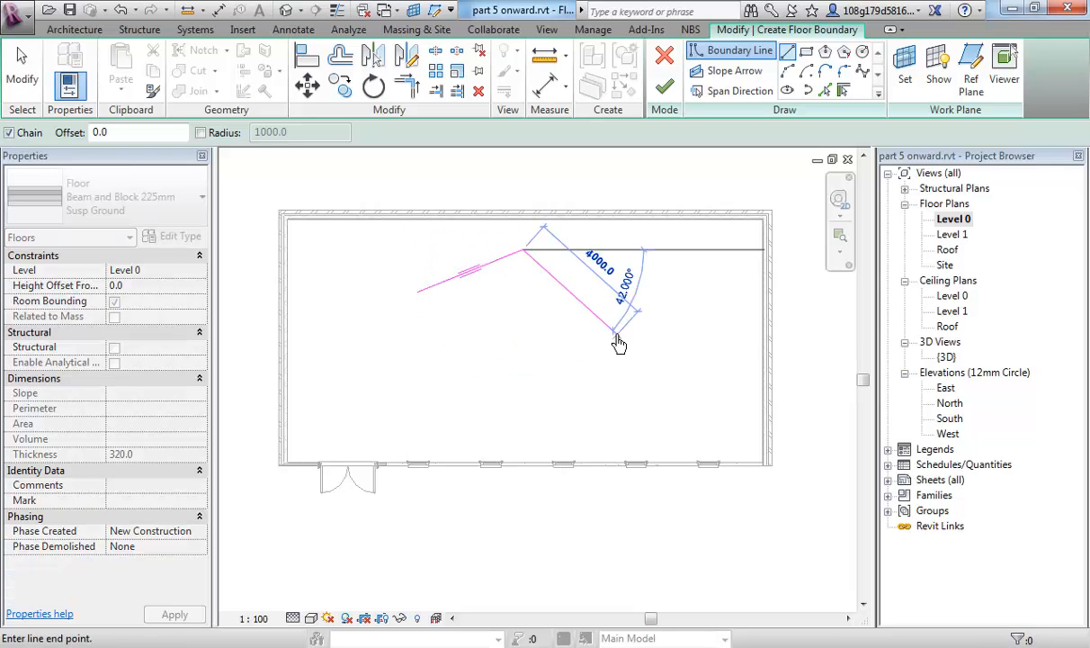
left_click(619, 333)
left_click(599, 405)
left_click(452, 416)
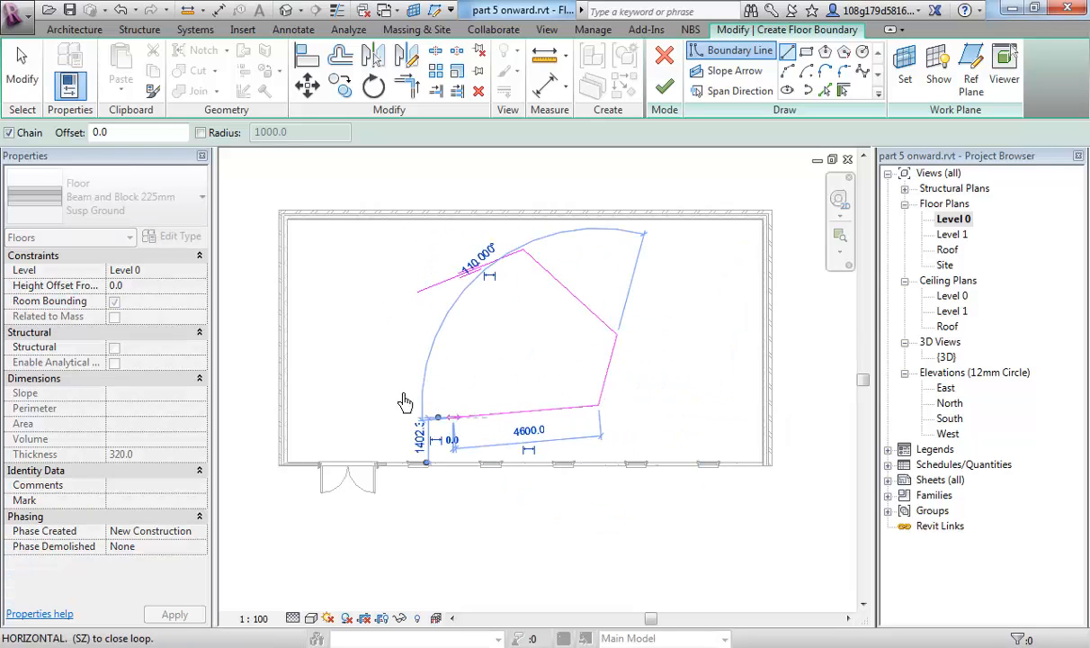
left_click(370, 369)
scroll(405, 332, "up", 4)
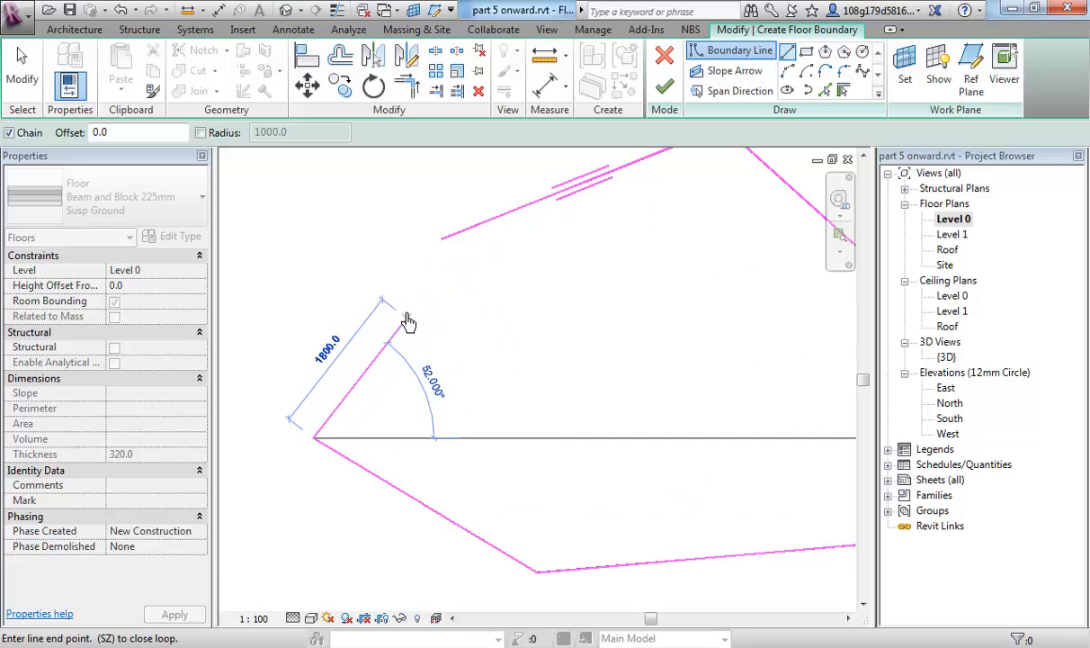
left_click(594, 396)
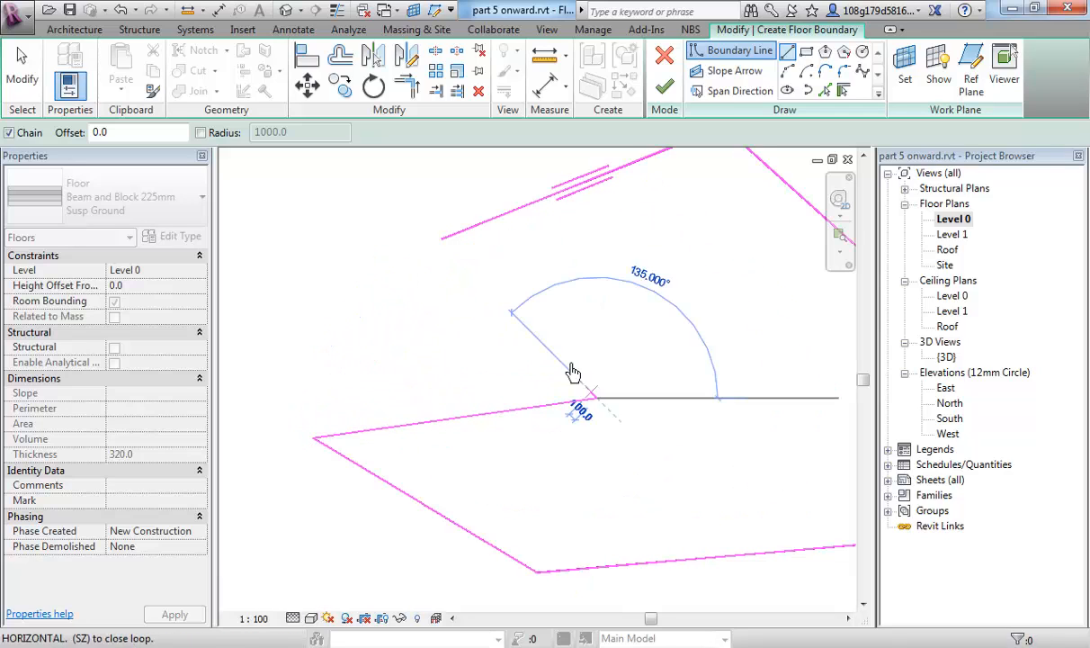
left_click(445, 247)
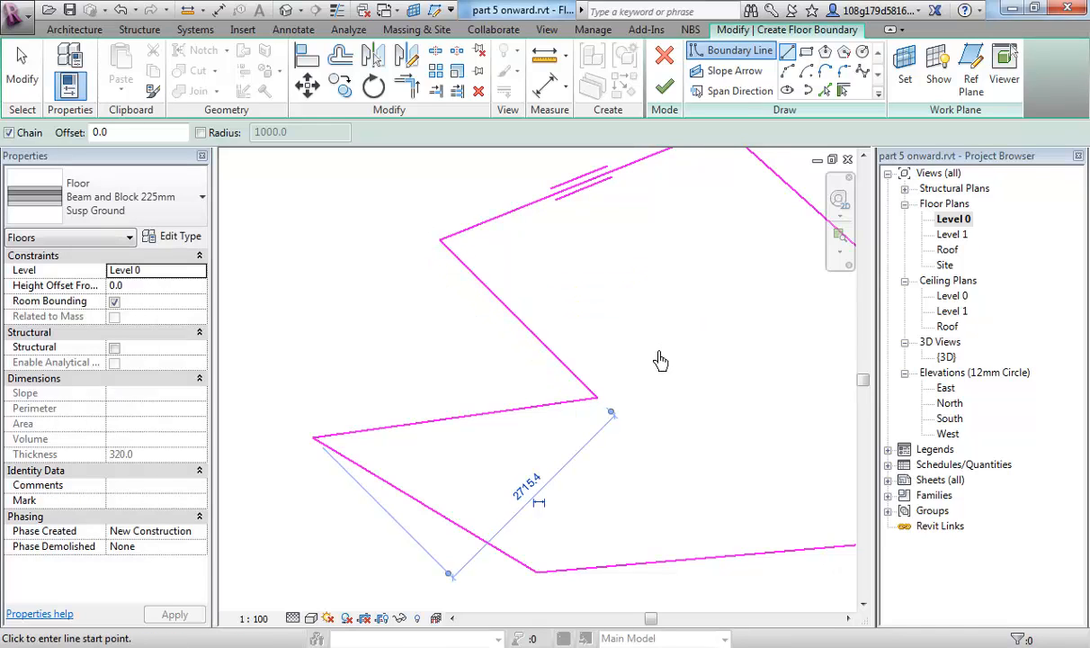
scroll(657, 360, "down", 3)
middle_click_drag(704, 318, 591, 399)
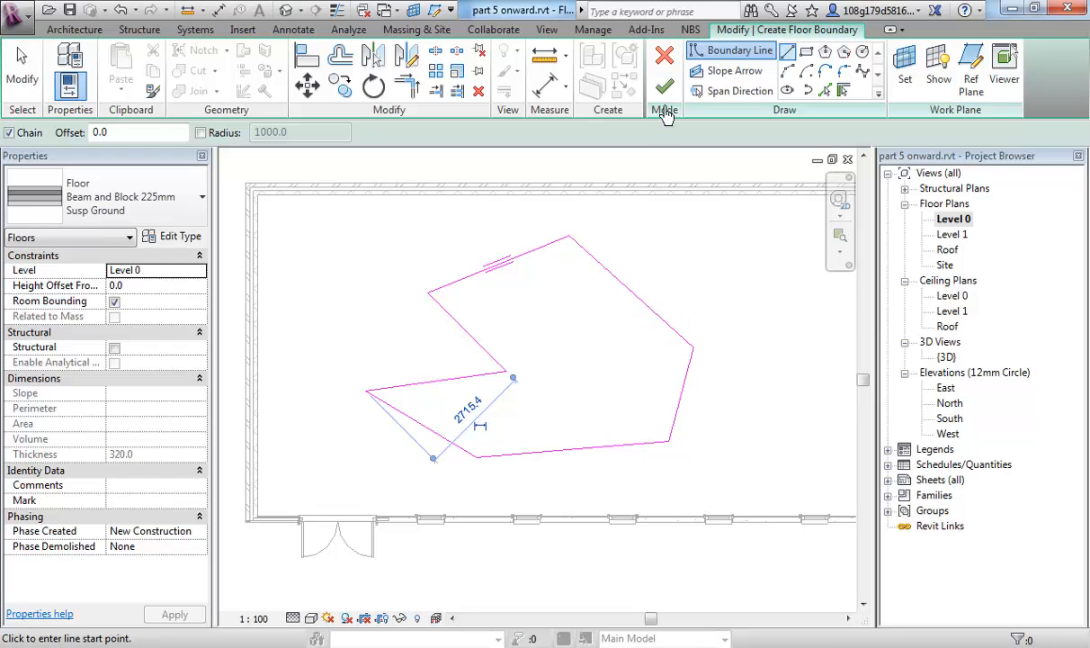
left_click(664, 86)
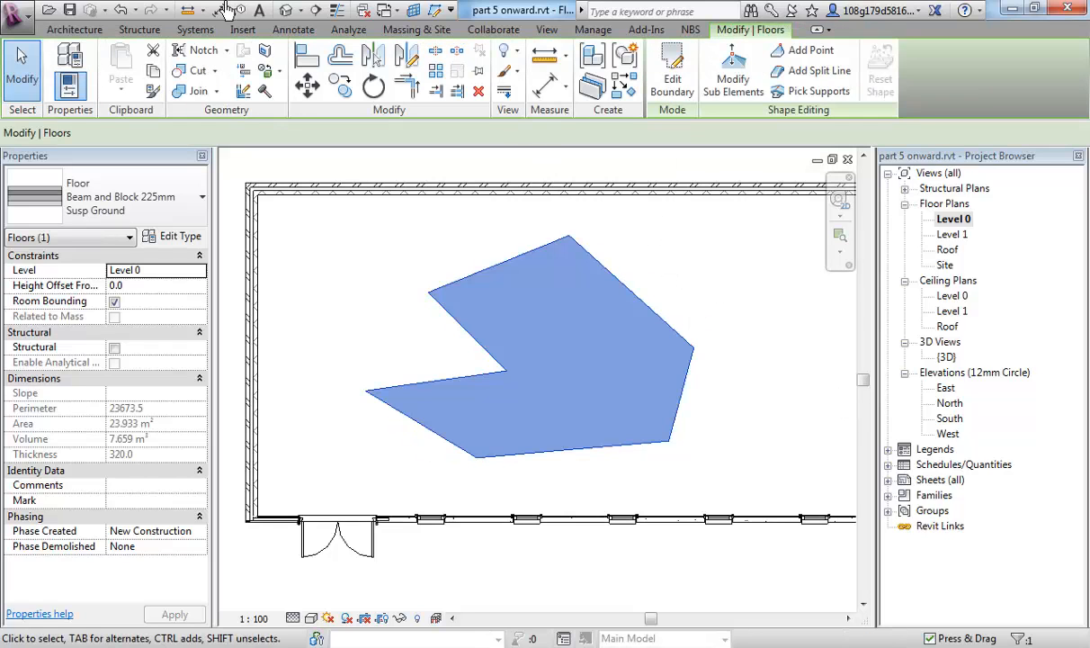
Step: Open the default 3D view and examine the edge of the new floor slab below the front wall
left_click(285, 11)
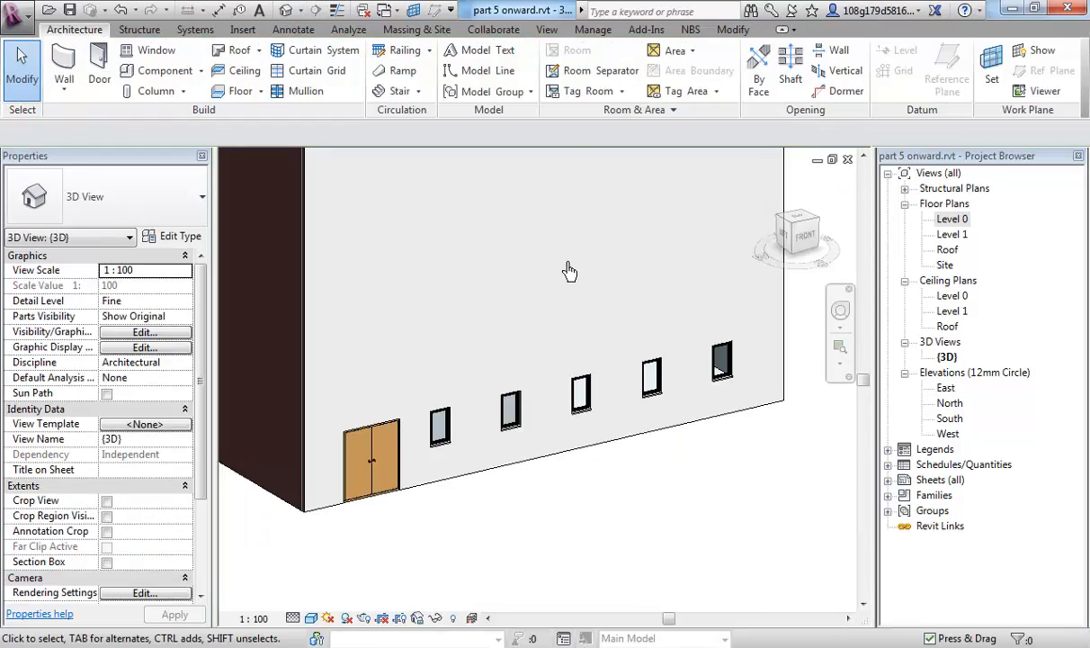
middle_click_drag(570, 271, 565, 465, "shift")
mouse_move(574, 331)
middle_mouse_down("shift")
mouse_move(562, 302)
mouse_move(565, 335)
mouse_move(584, 287)
mouse_move(560, 335)
middle_mouse_up("shift")
middle_click_drag(486, 326, 632, 340, "shift")
middle_click_drag(711, 421, 670, 397, "shift")
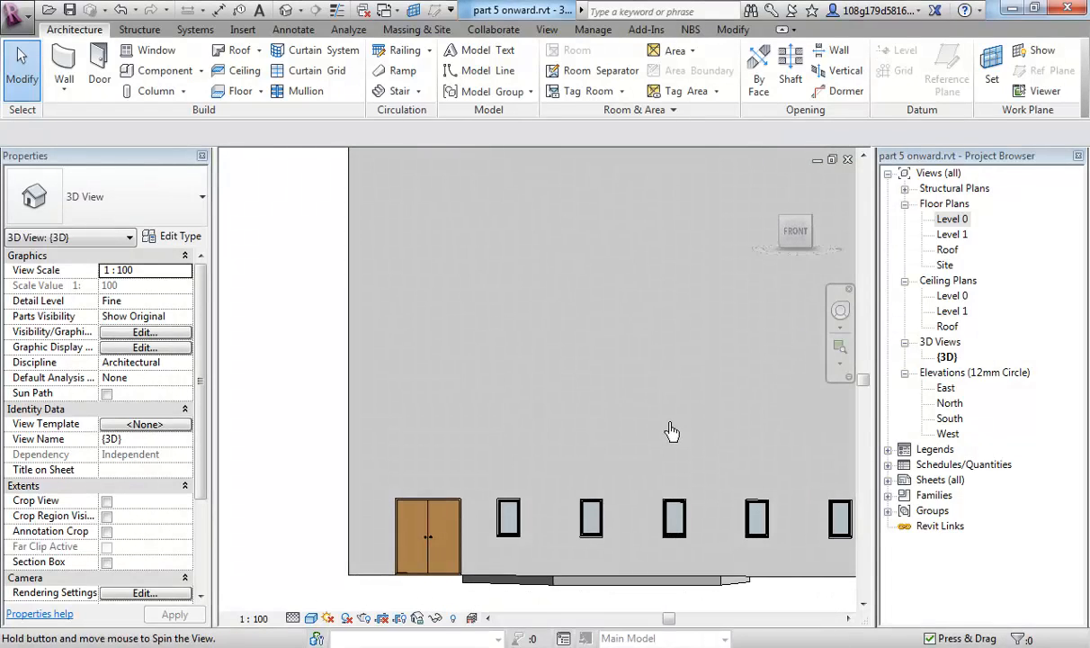
middle_click_drag(672, 446, 617, 291)
scroll(614, 391, "up", 2)
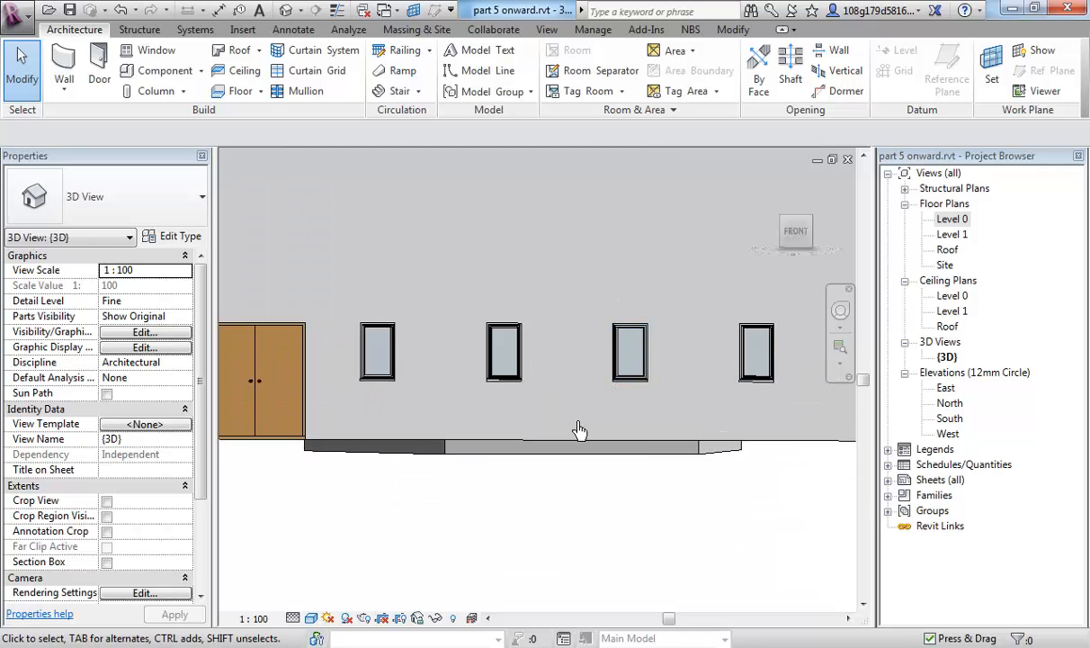
middle_click_drag(580, 431, 594, 425, "shift")
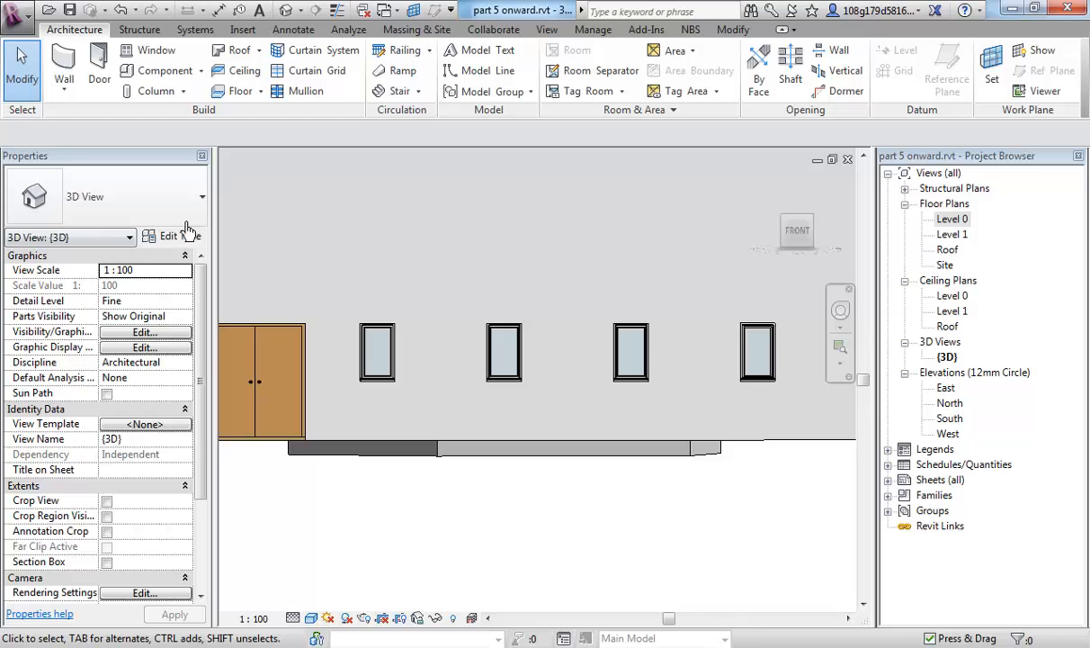
Step: Check the floor slab's properties, clear the selection and view the slab inside the walls from above
left_click(494, 455)
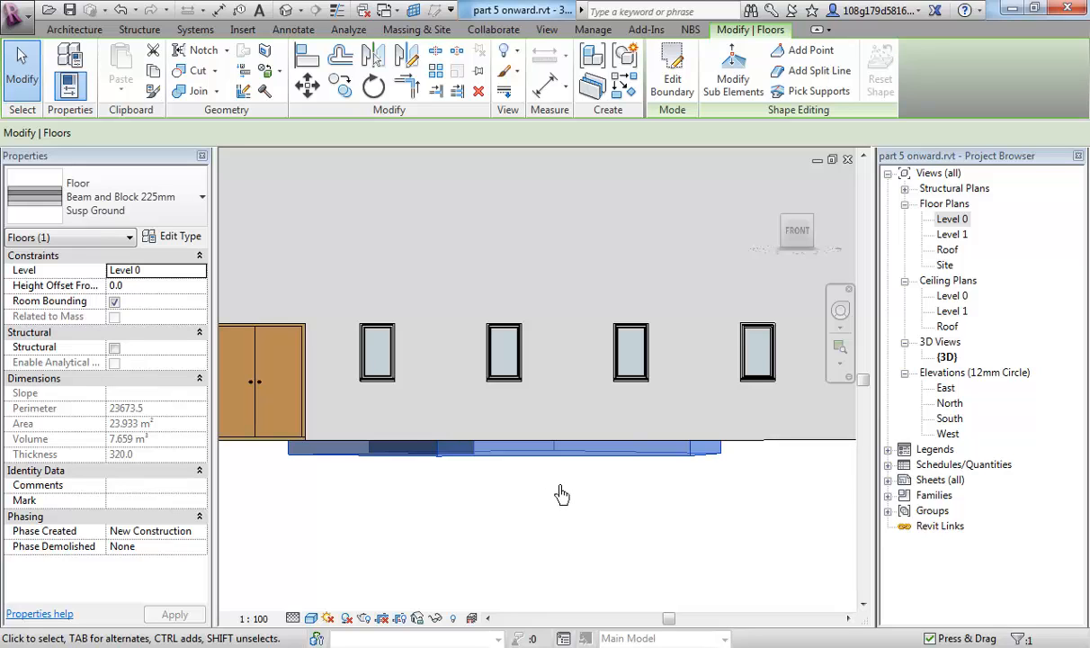
scroll(576, 508, "down", 3)
middle_click_drag(577, 508, 571, 425, "shift")
key("Escape")
middle_click_drag(514, 368, 648, 368, "shift")
scroll(547, 398, "up", 1)
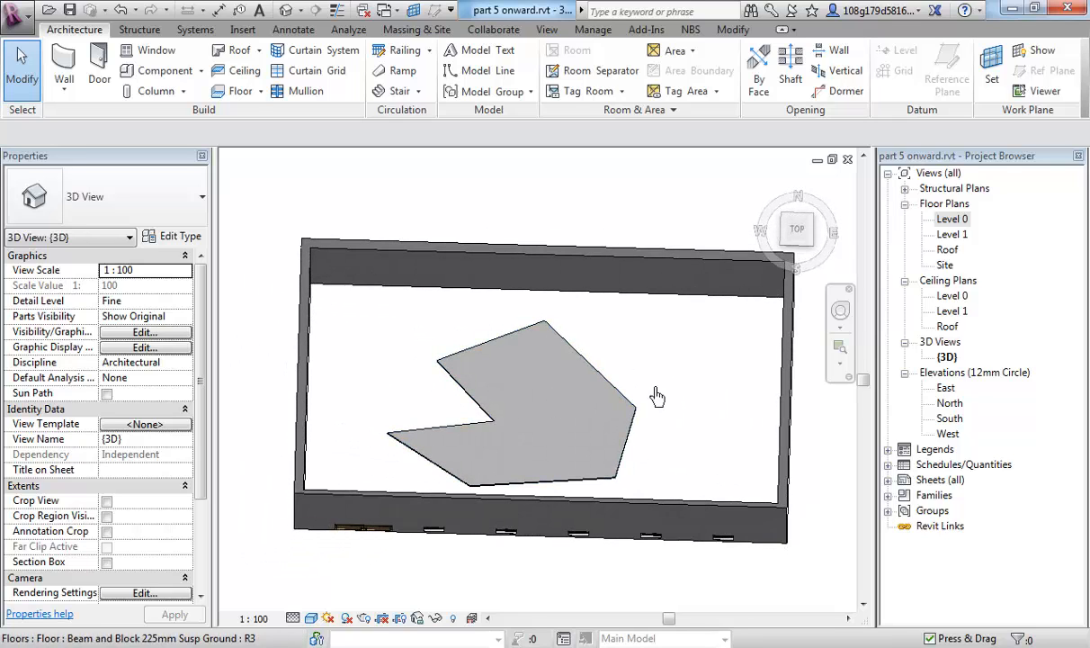
Step: Edit the floor's boundary in the Level 0 plan and delete all of its irregular sketch lines
left_click(612, 379)
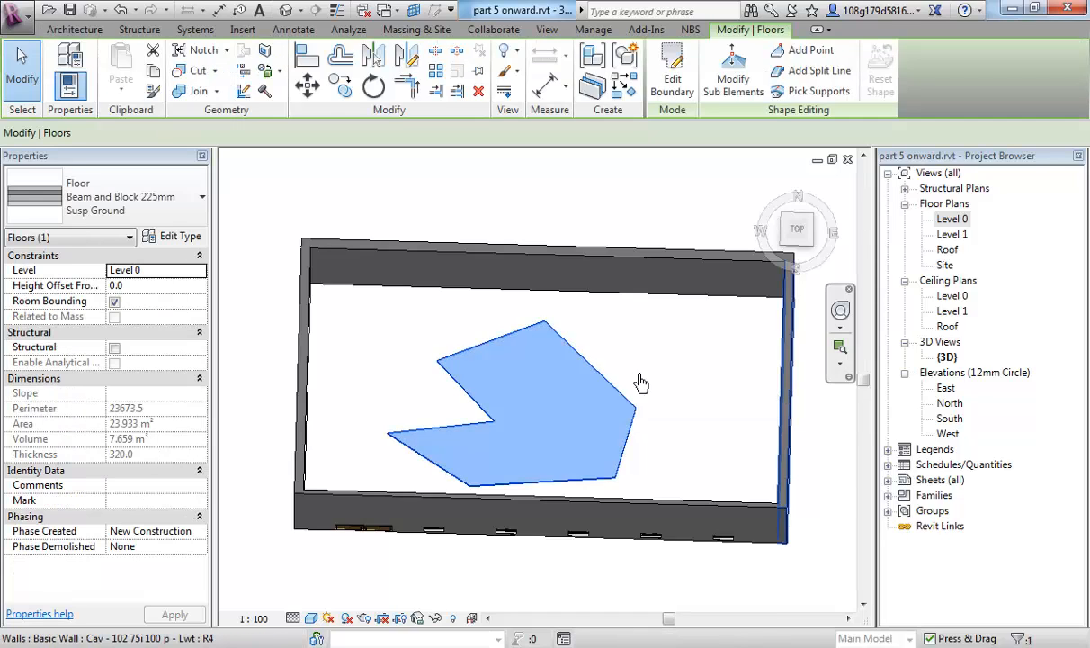
mouse_move(640, 383)
middle_mouse_down()
mouse_move(632, 377)
mouse_move(653, 395)
middle_mouse_up()
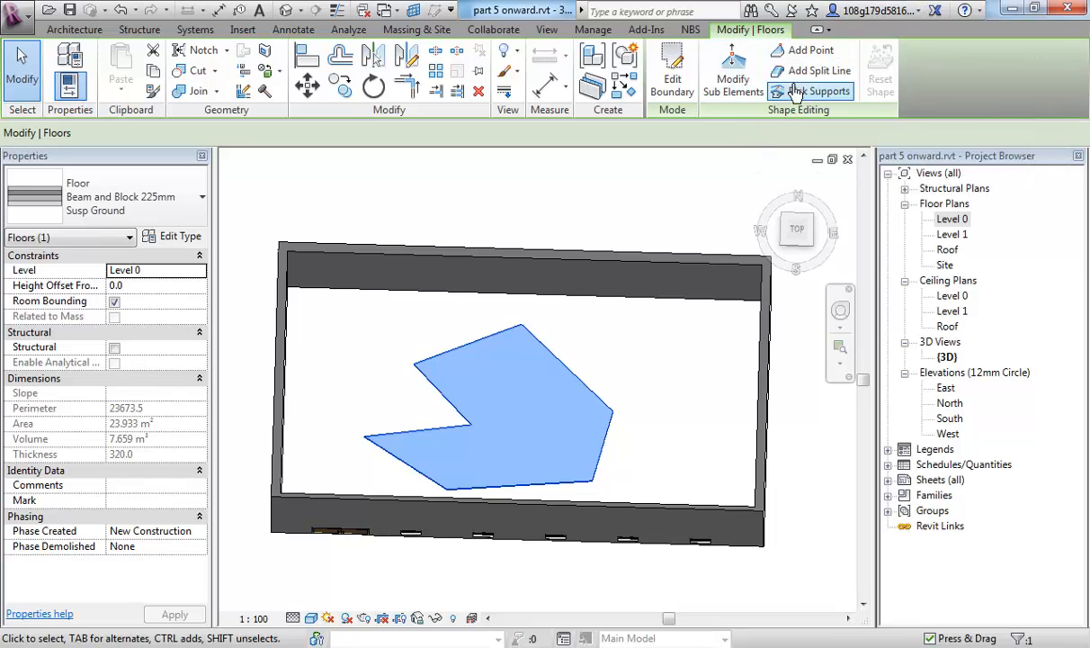
left_click(673, 82)
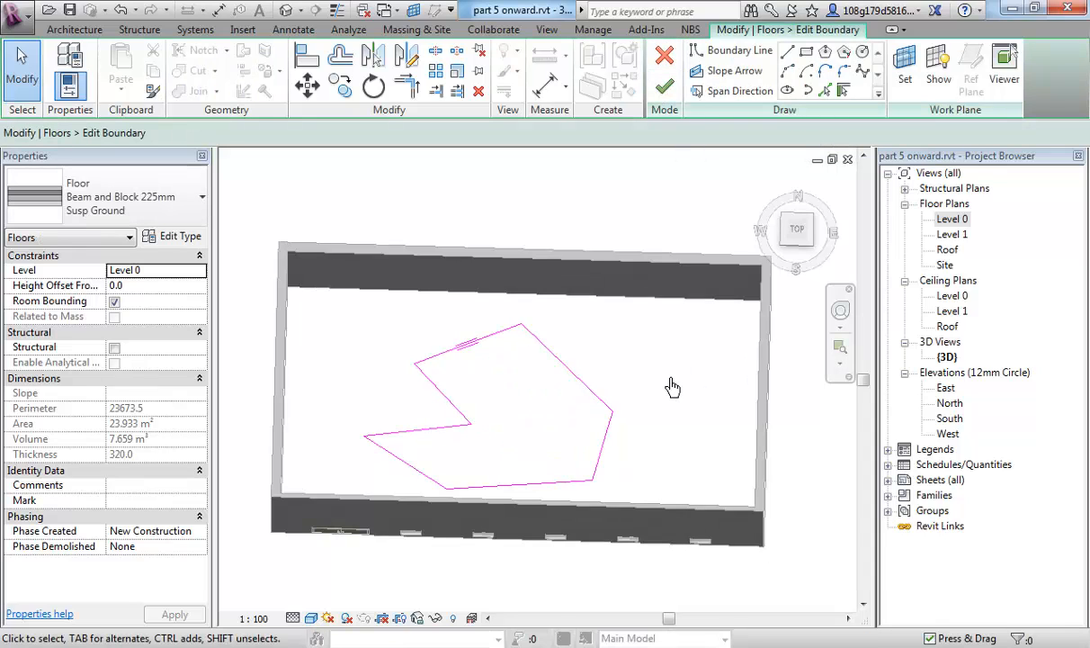
double_click(954, 221)
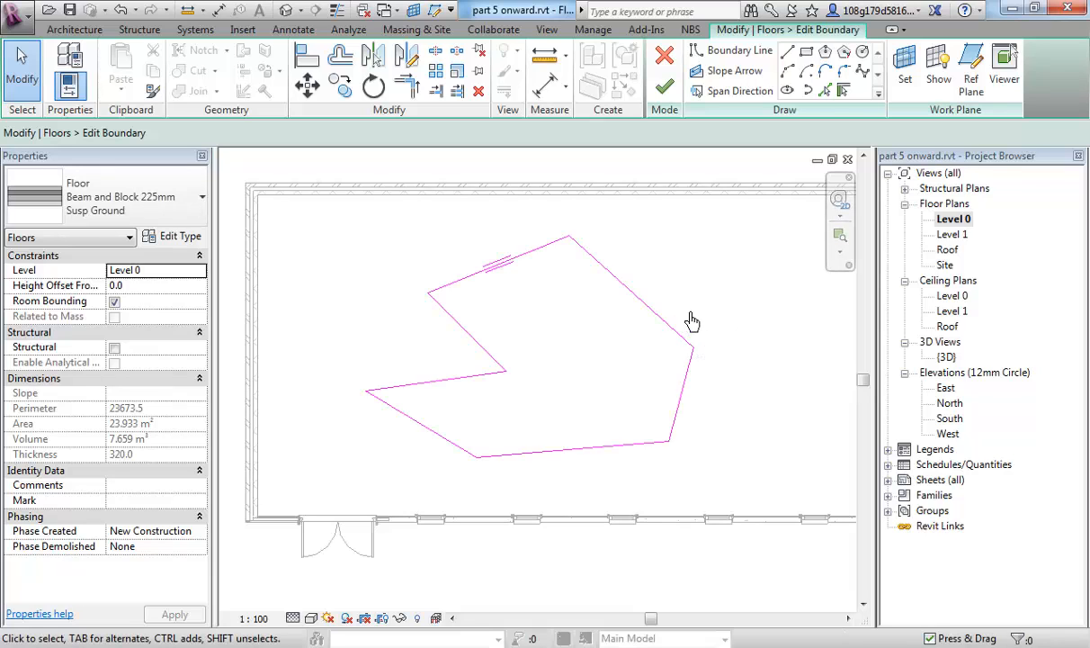
scroll(692, 321, "down", 3)
mouse_move(671, 262)
left_mouse_down()
mouse_move(382, 430)
mouse_move(381, 441)
left_mouse_up()
key("Delete")
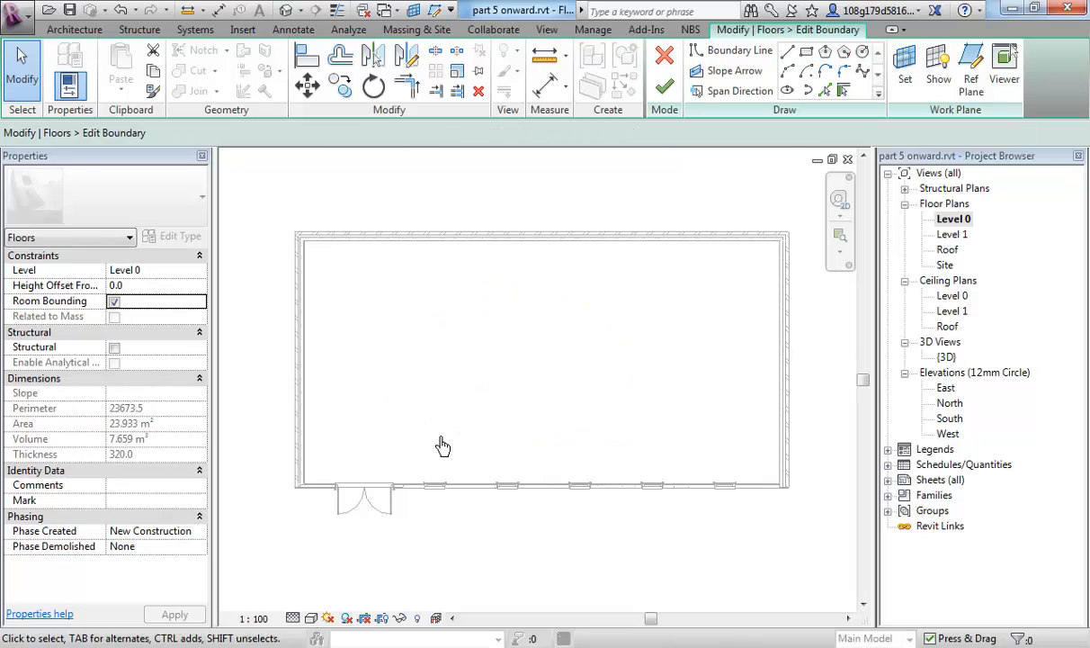
Step: Draw a floor boundary line along the north wall's inner face from the northwest corner to just short of its midpoint
scroll(518, 331, "up", 3)
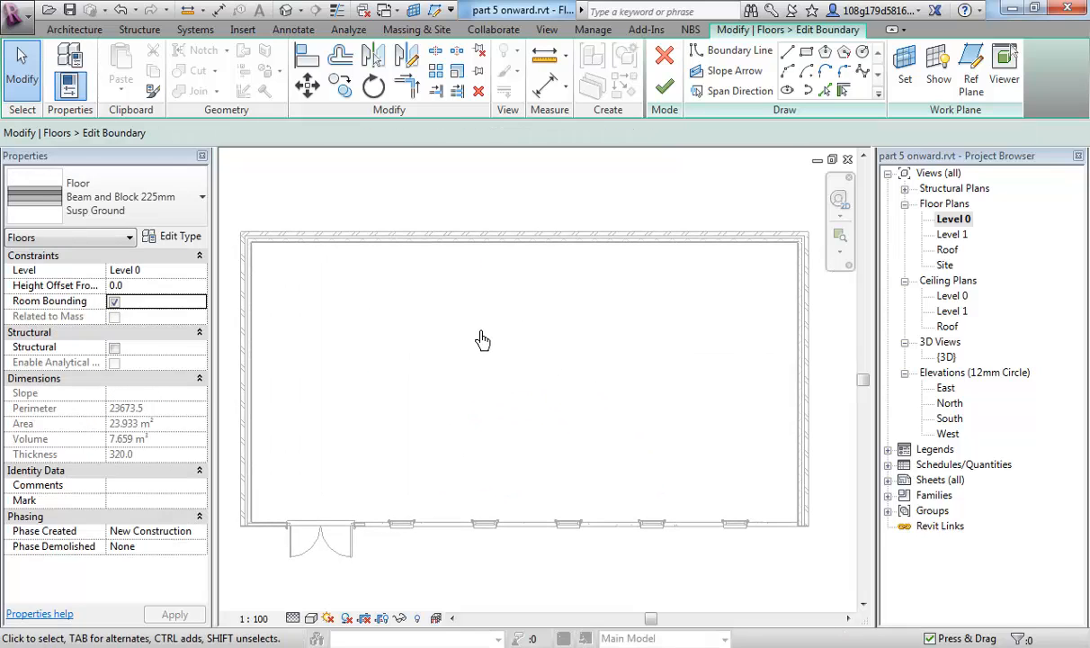
middle_click_drag(483, 339, 481, 327)
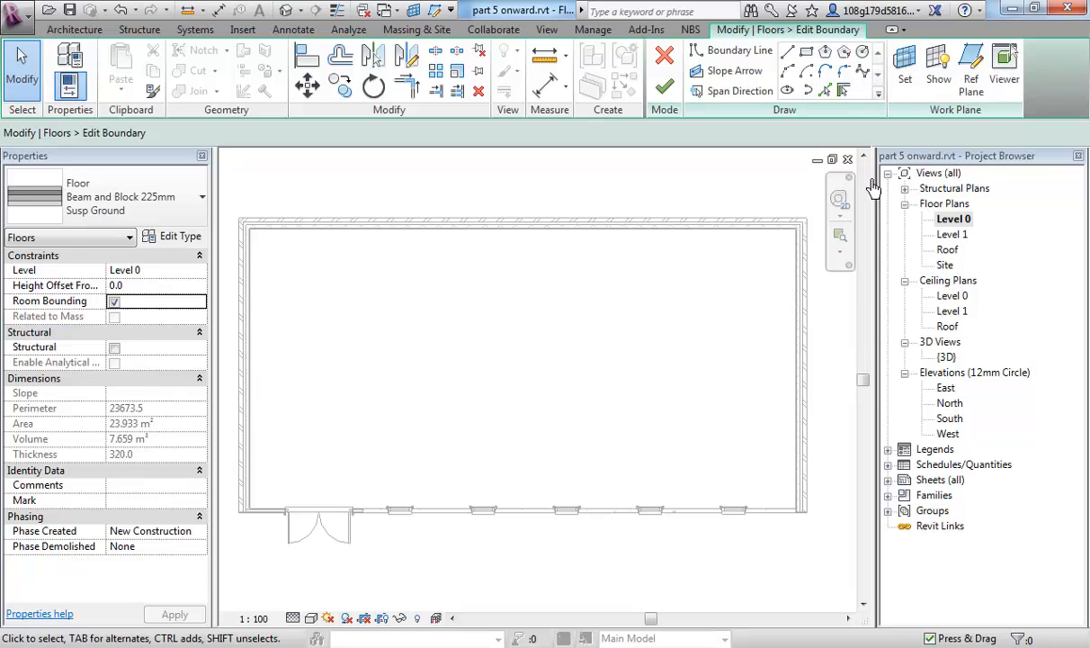
left_click(787, 56)
left_click(250, 228)
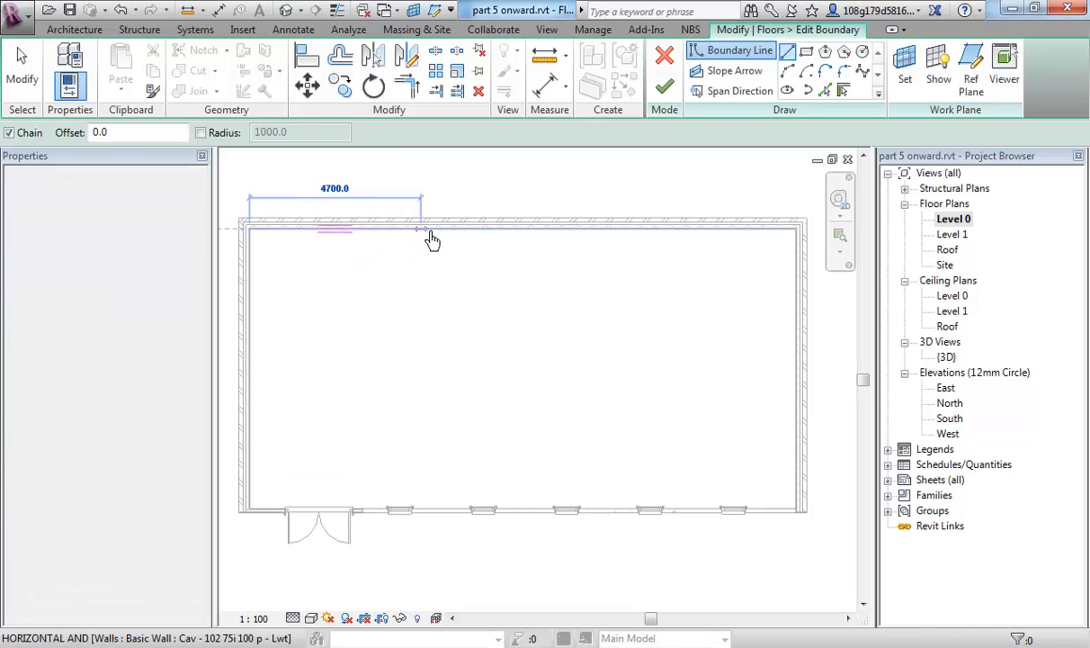
left_click(497, 229)
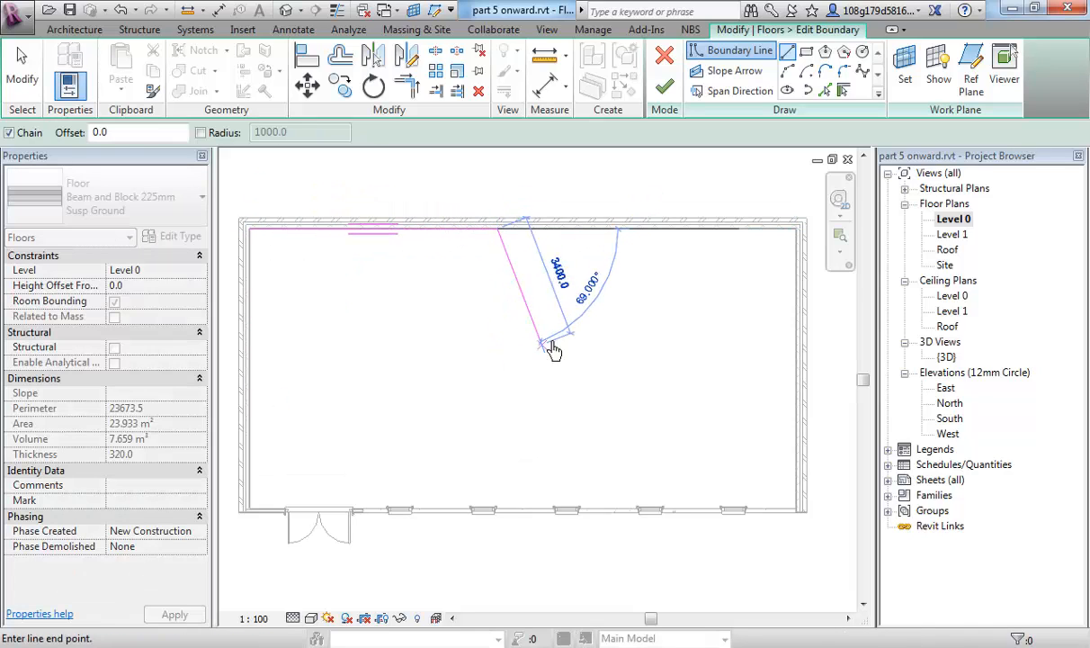
key("Escape")
key("Escape")
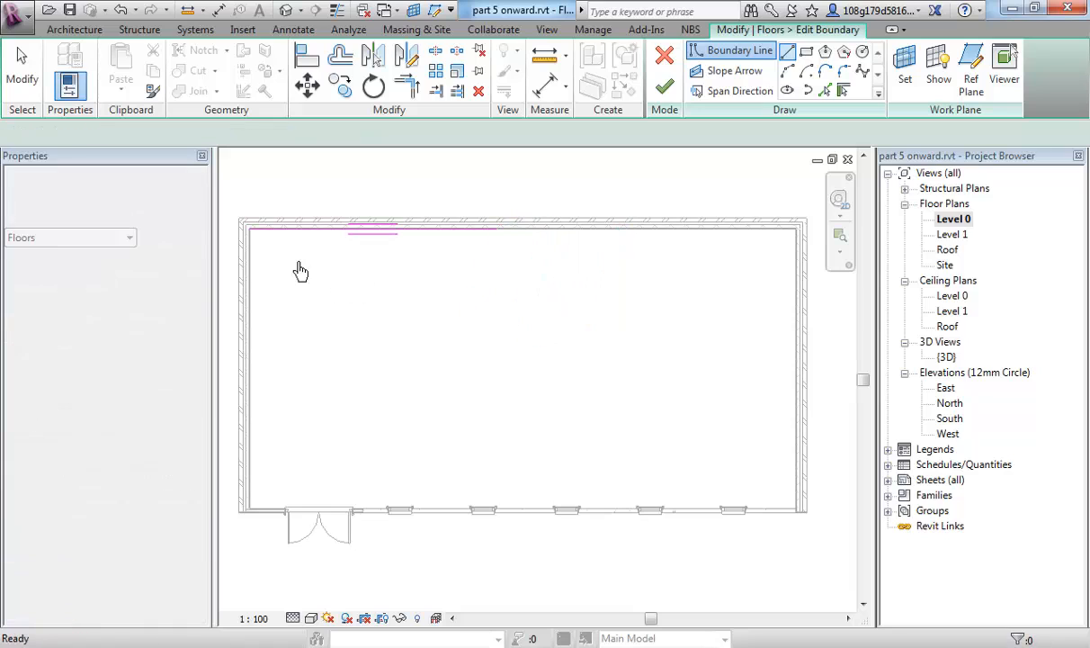
Step: Draw boundary lines from the northwest inner corner along the full west and south walls and partway up the east wall
left_click(251, 230)
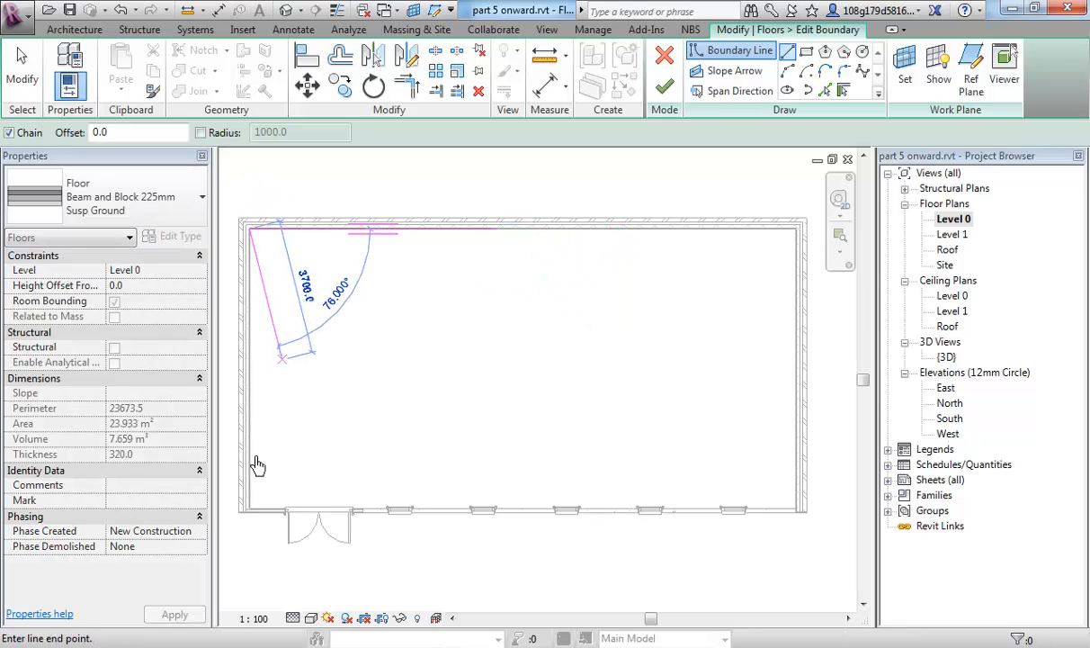
left_click(252, 507)
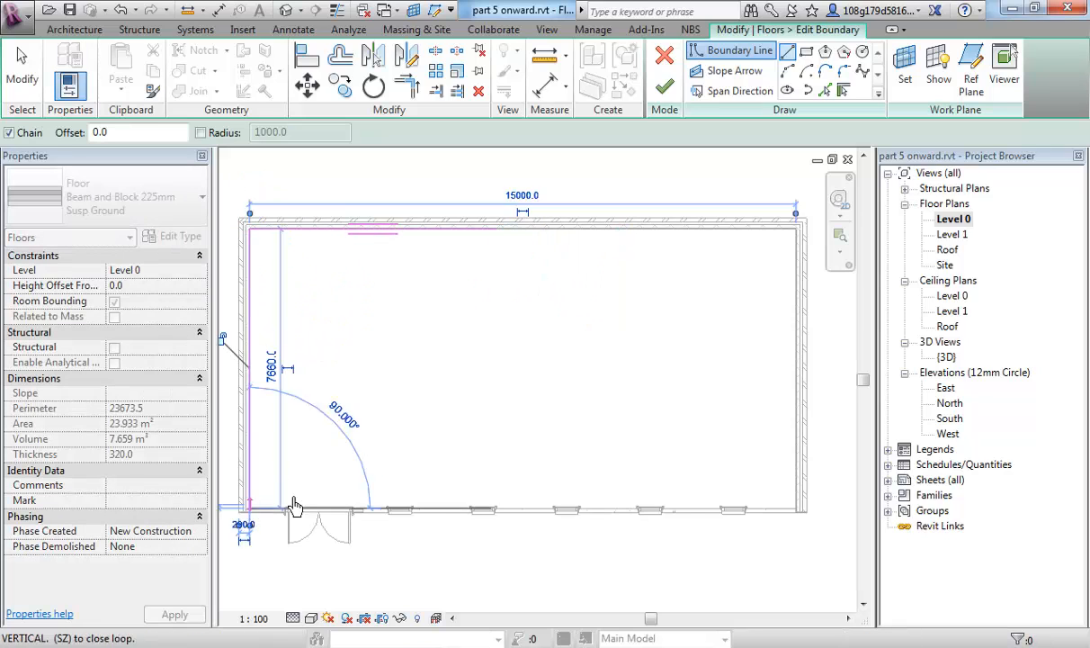
left_click(796, 510)
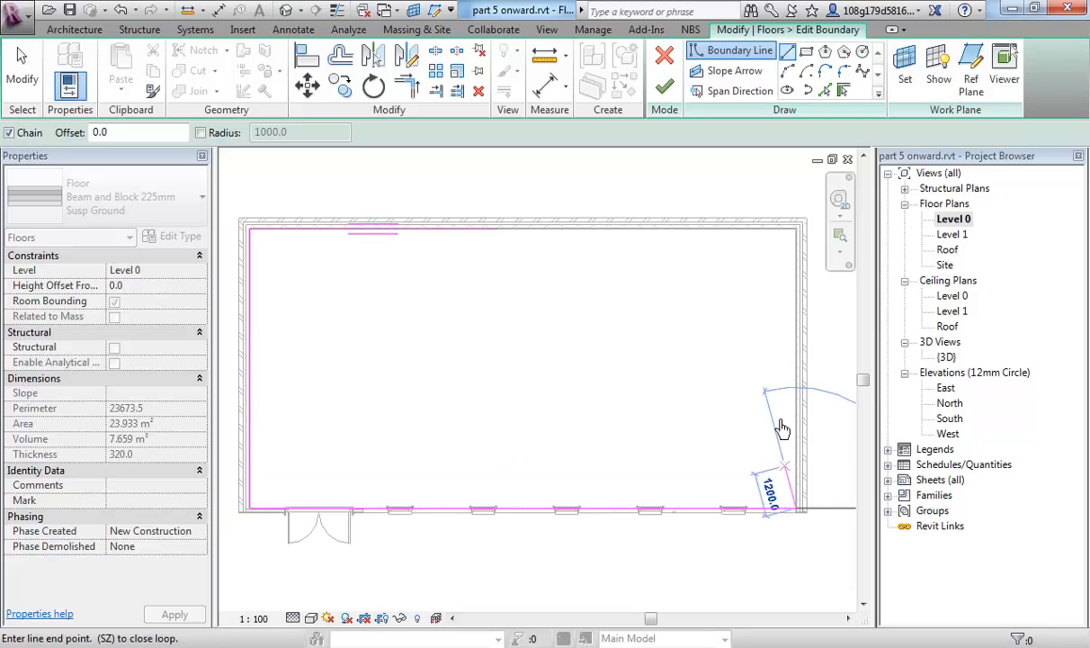
left_click(796, 354)
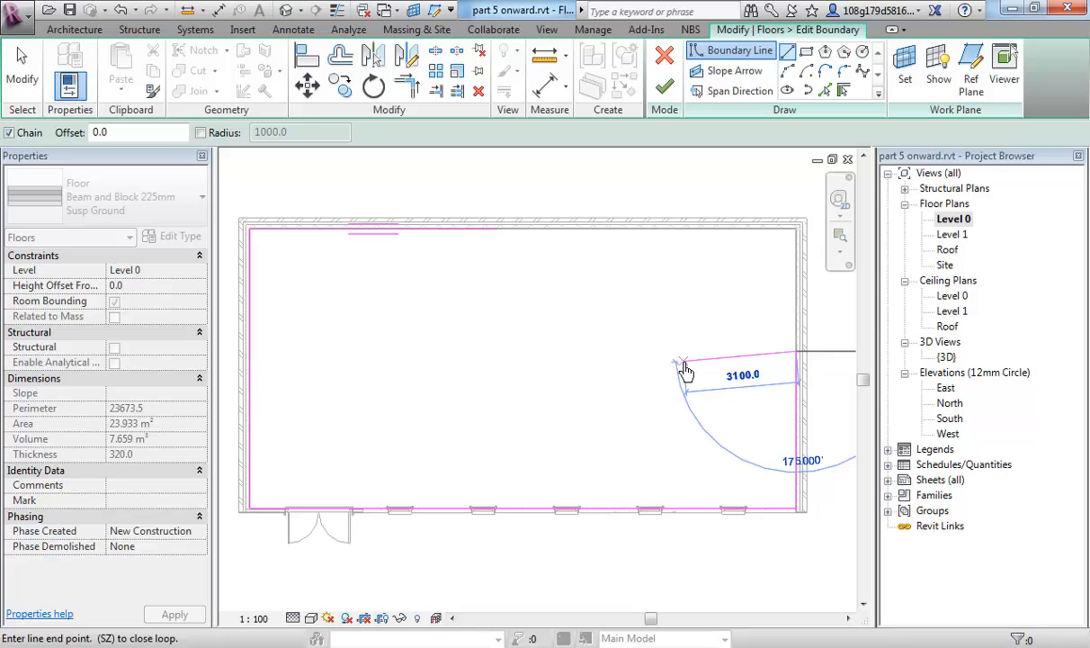
key("Escape")
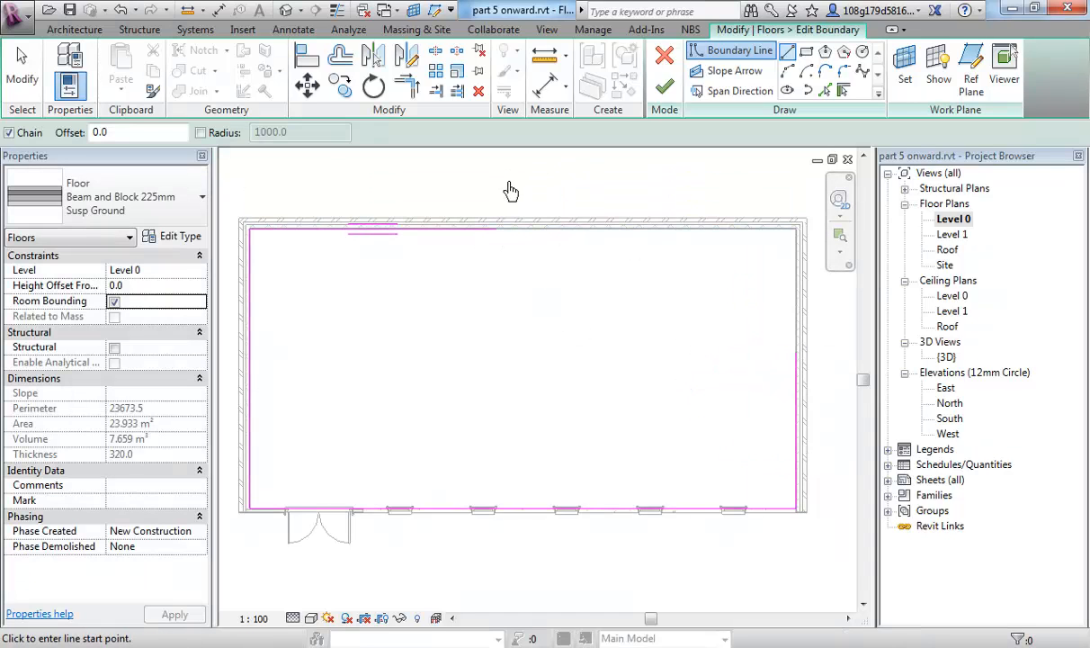
key("Escape")
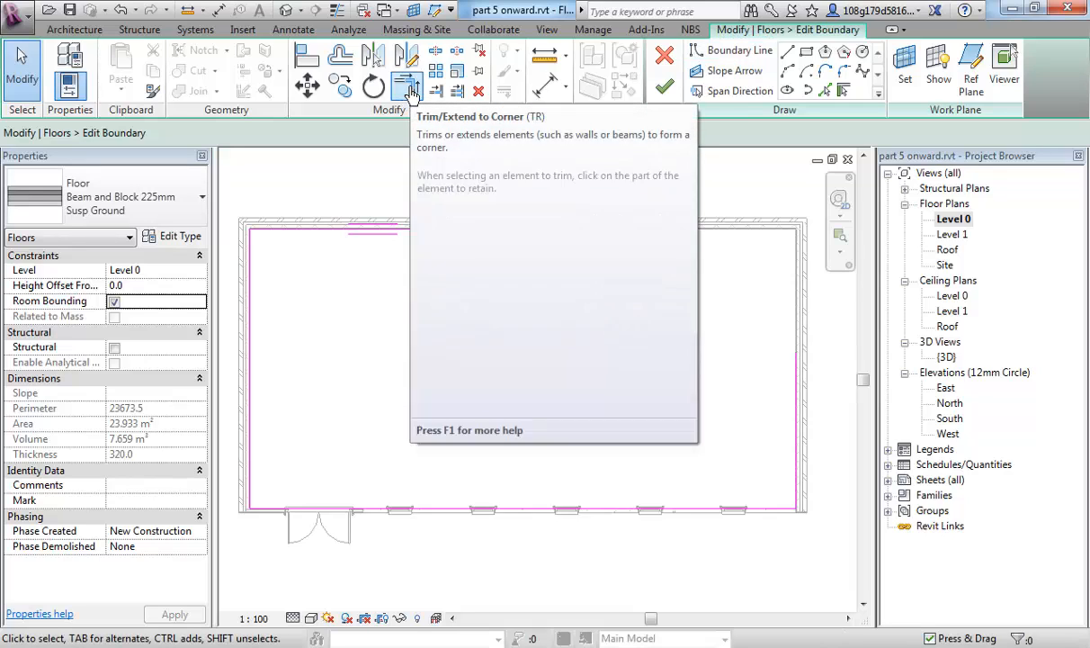
Step: Try to join the north and east floor boundary lines at a corner using Trim/Extend to Corner
left_click(409, 90)
left_click(497, 236)
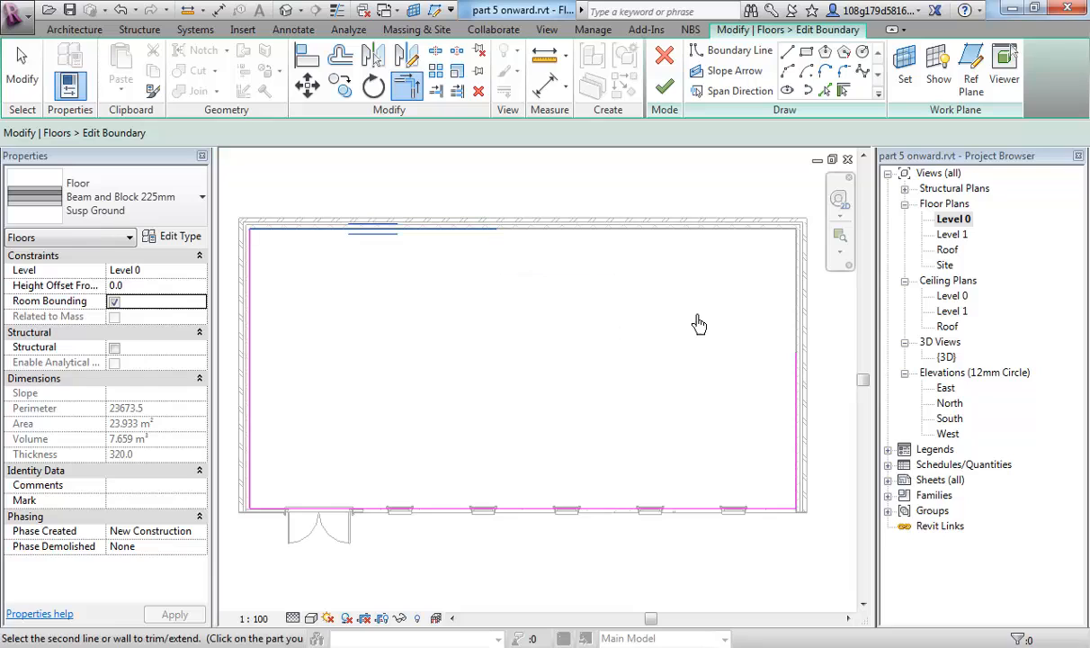
left_click(797, 370)
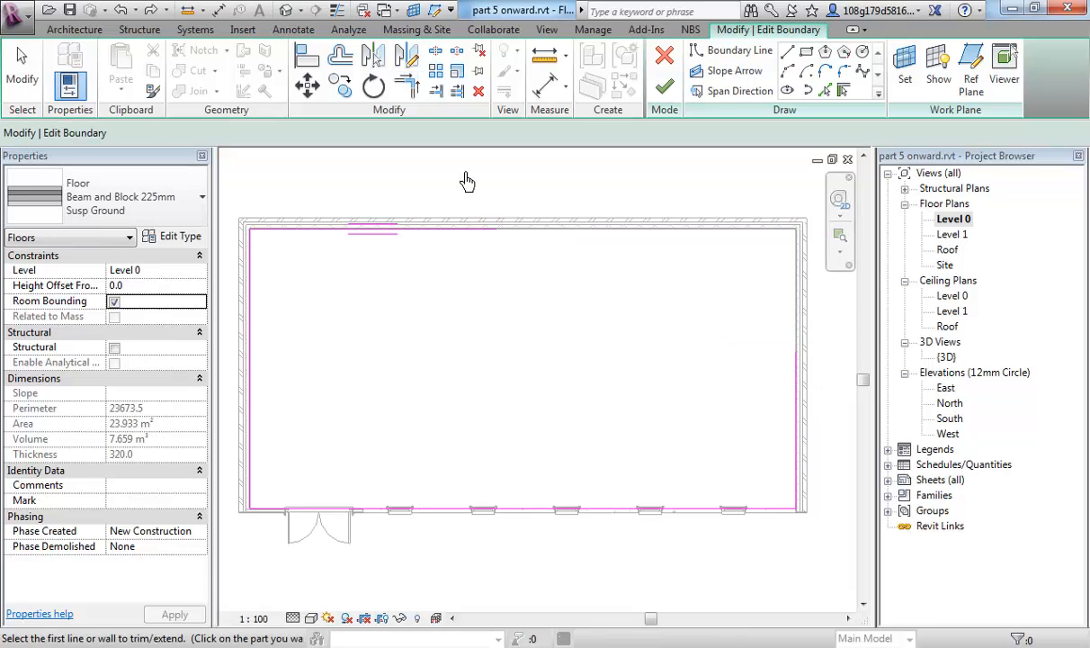
Step: Draw a short boundary line south from the north line's open end and another west from the east line's open end
left_click(788, 52)
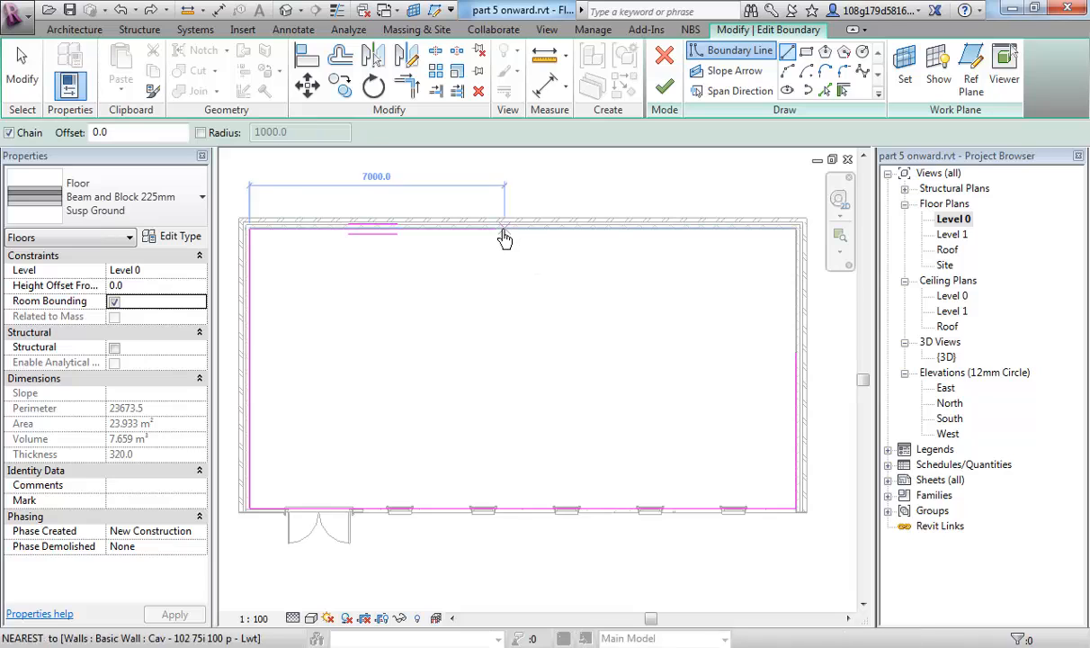
left_click(497, 229)
left_click(497, 282)
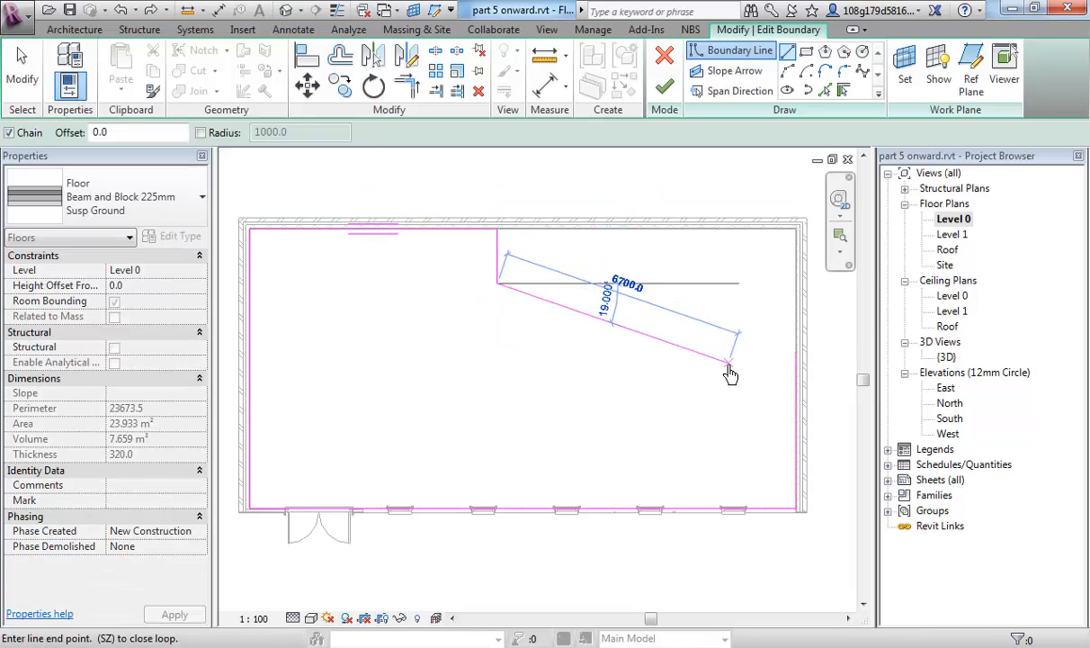
left_click(797, 352)
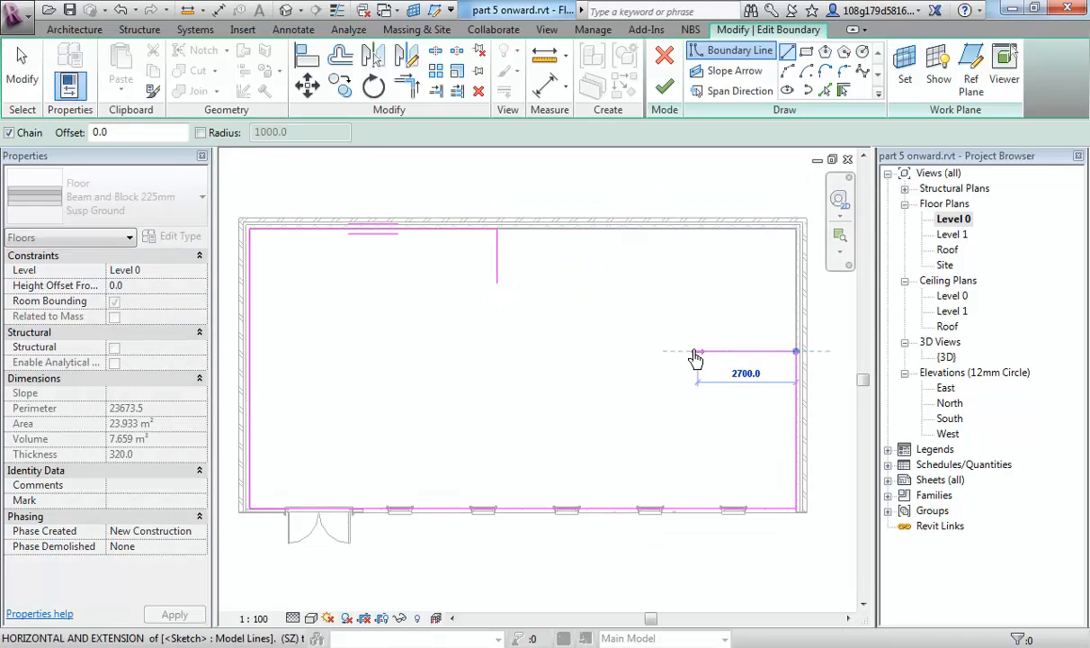
left_click(685, 351)
key("Escape")
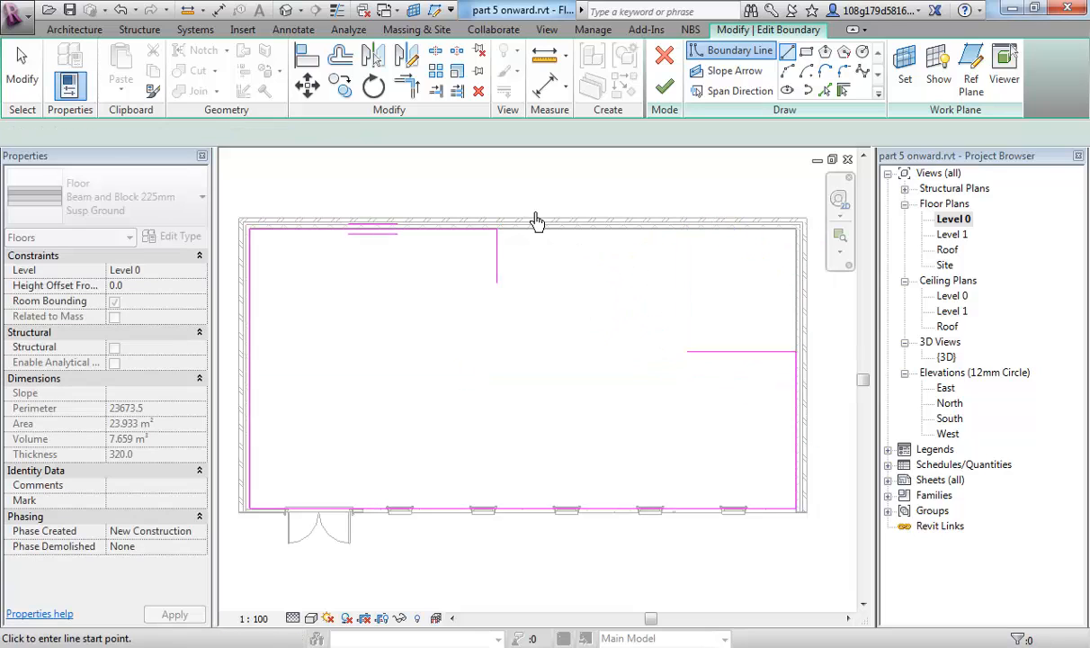
key("Escape")
Step: Extend the two short boundary lines with Trim/Extend to Corner until they meet at an inner corner
key("t")
key("r")
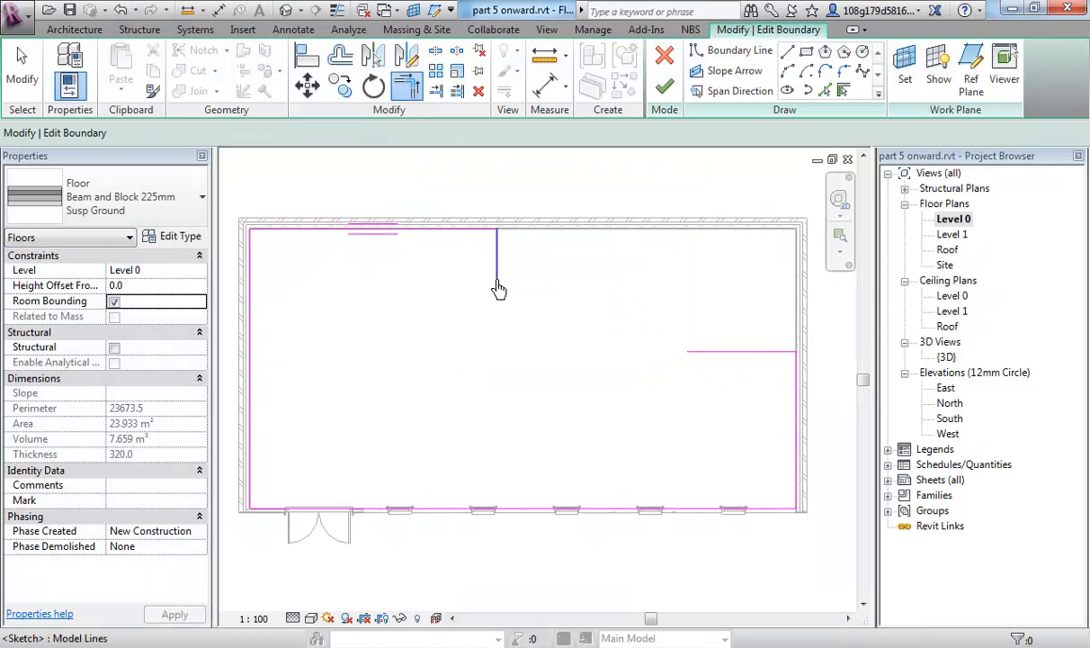
left_click(497, 287)
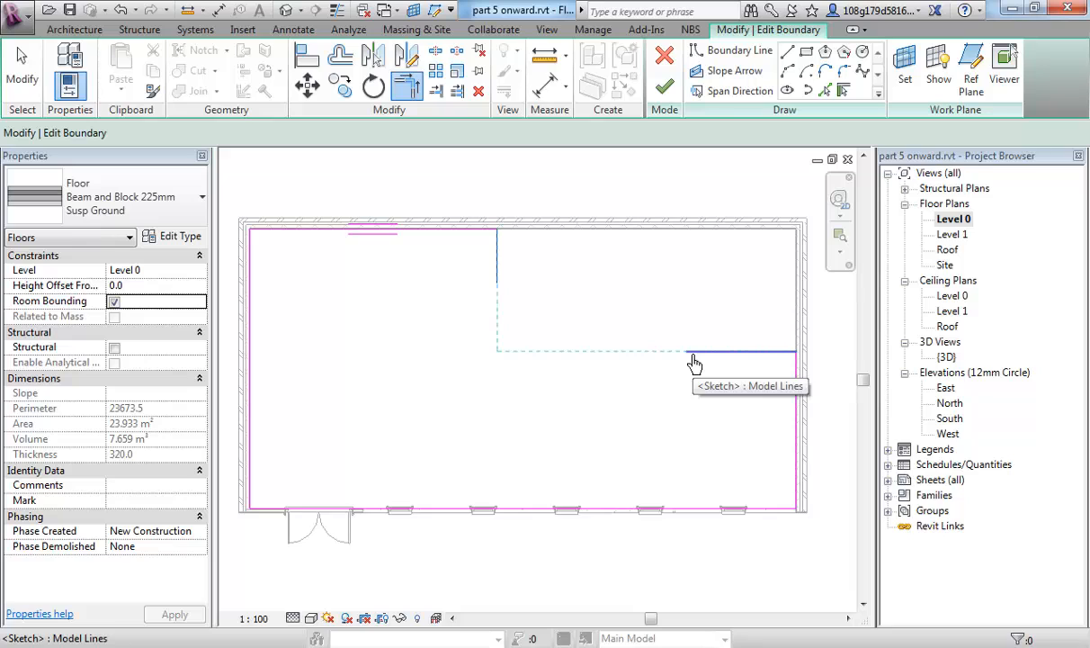
left_click(693, 361)
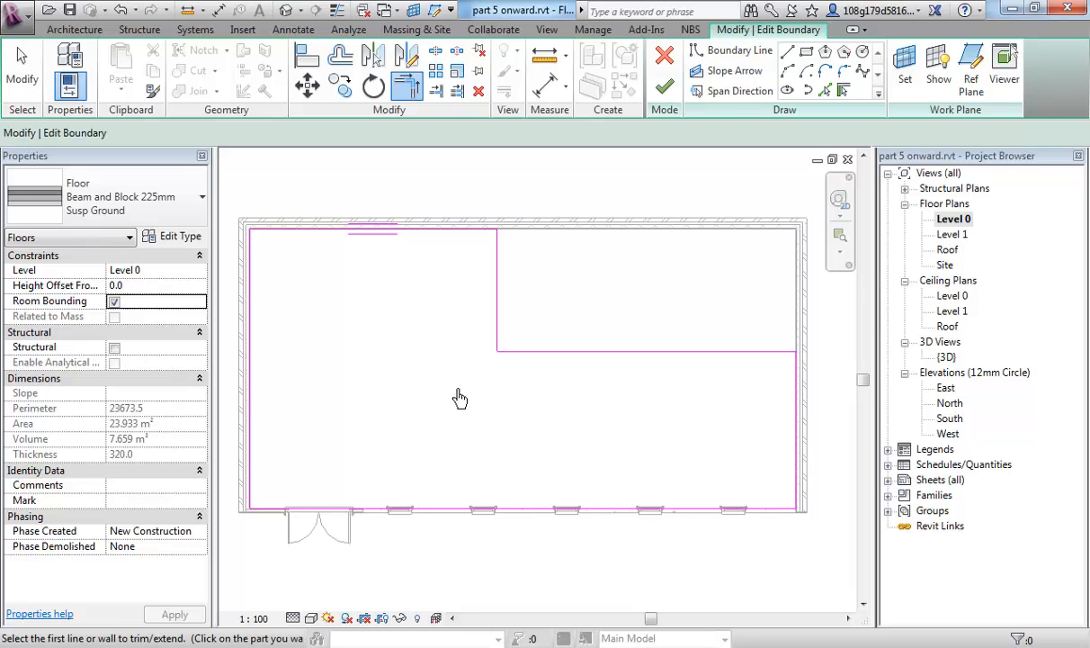
key("Escape")
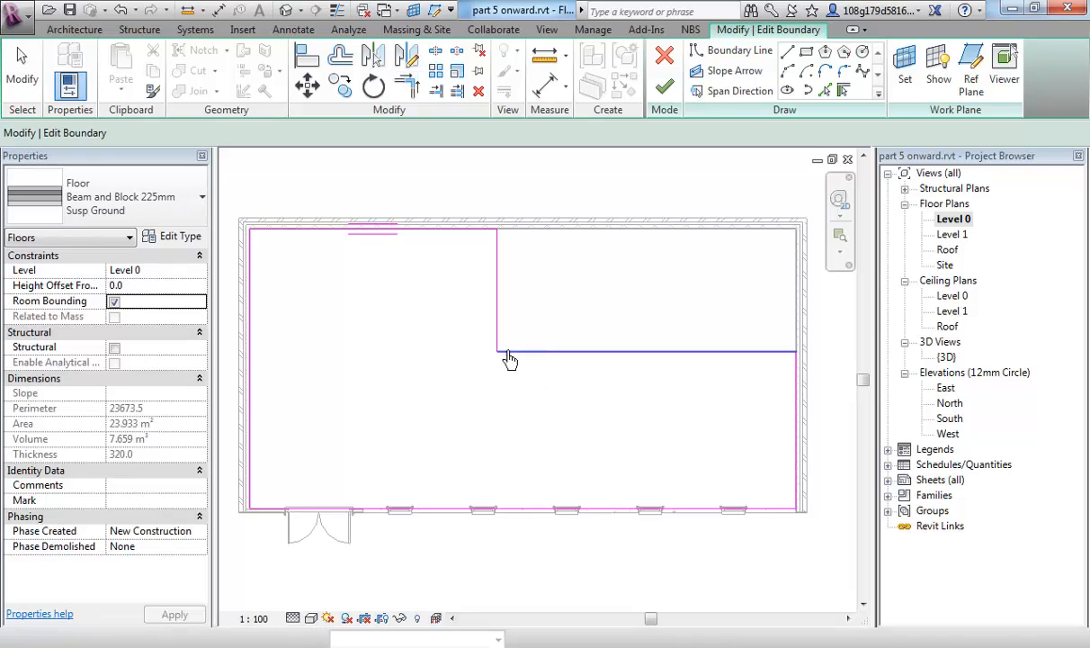
Step: Stretch the inner horizontal boundary line's west end well past the vertical line and deselect it
left_click(503, 353)
mouse_move(496, 353)
left_mouse_down()
mouse_move(360, 362)
mouse_move(359, 352)
left_mouse_up()
left_click(467, 429)
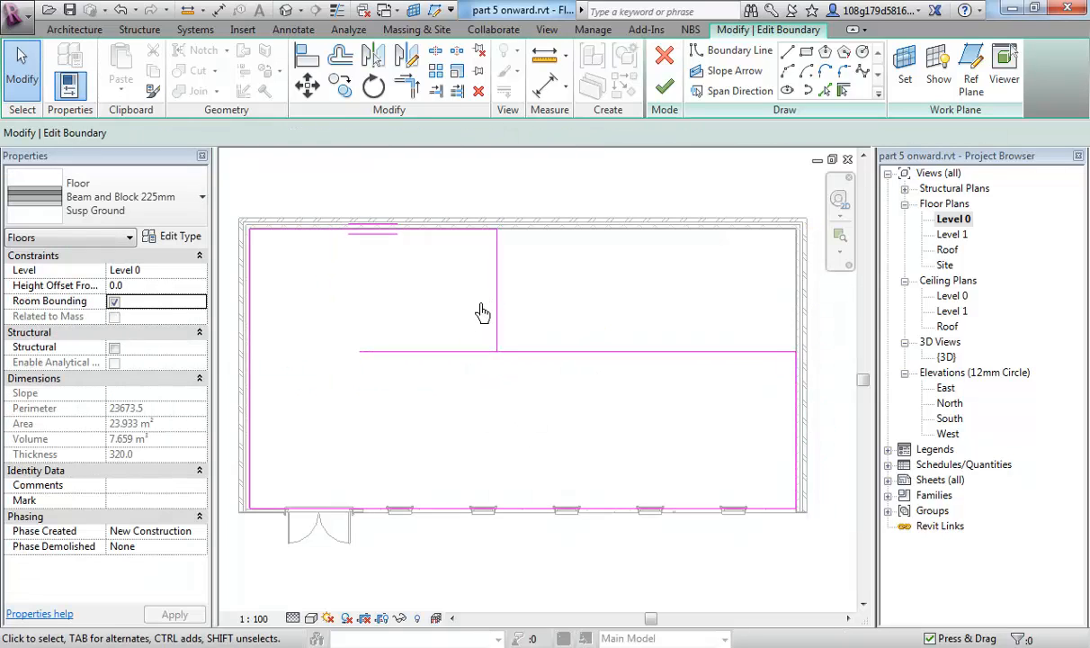
Step: Trim the overlapping inner lines to a corner keeping the horizontal line's east part, and undo that trim
left_click(413, 91)
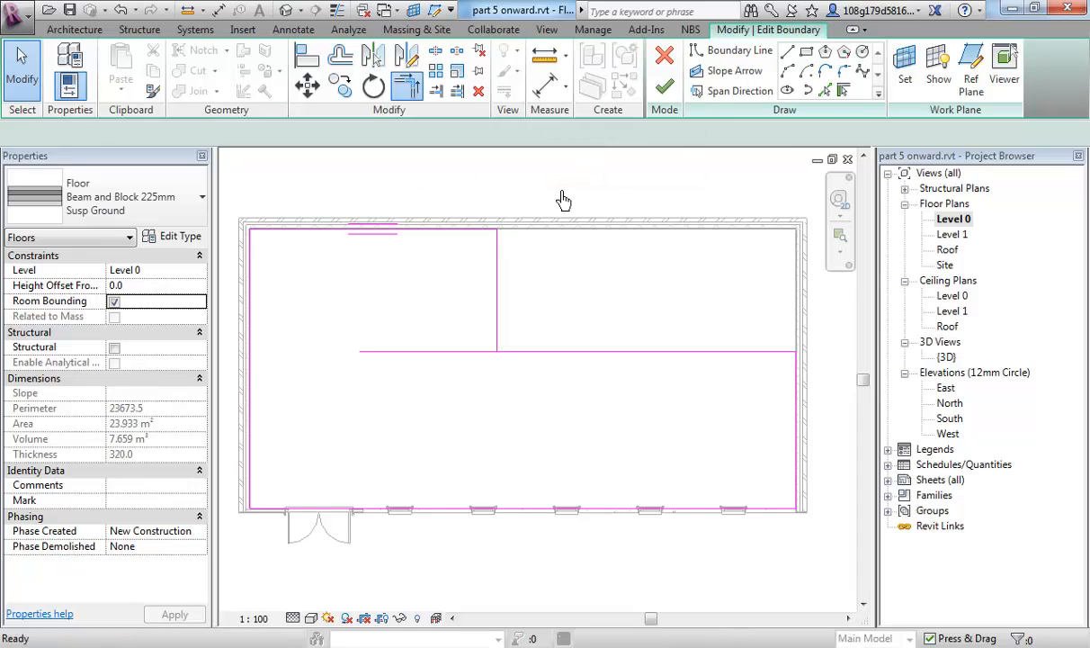
left_click(530, 328)
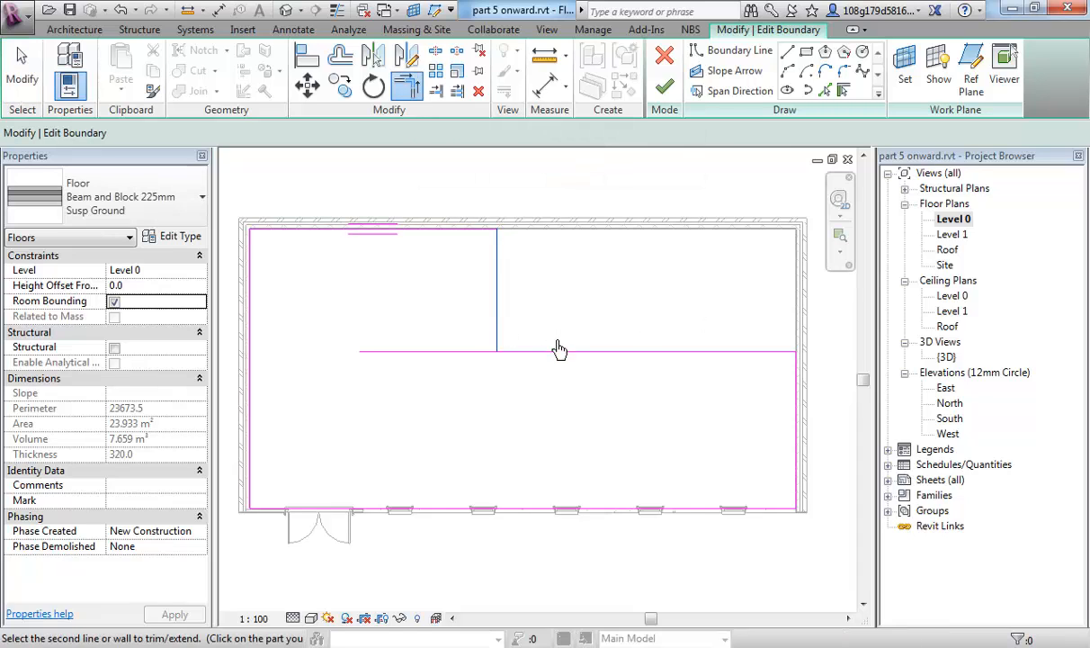
left_click(557, 353)
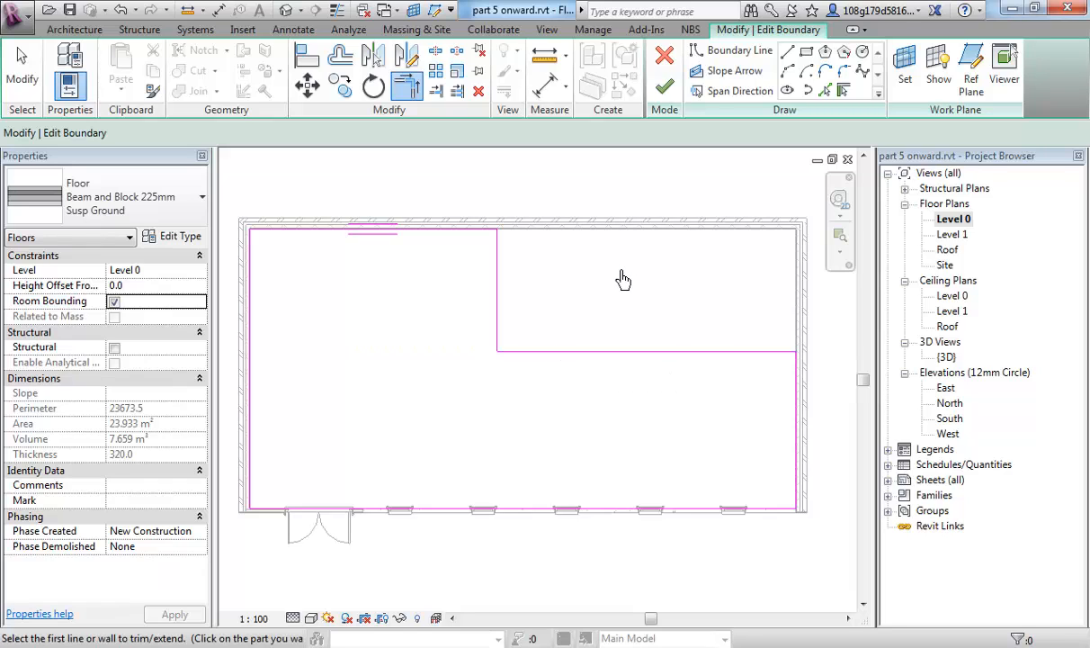
key("ctrl+z")
Step: Trim the overlapping inner lines to a corner keeping the horizontal line's west part, and undo that trim
left_click(494, 369)
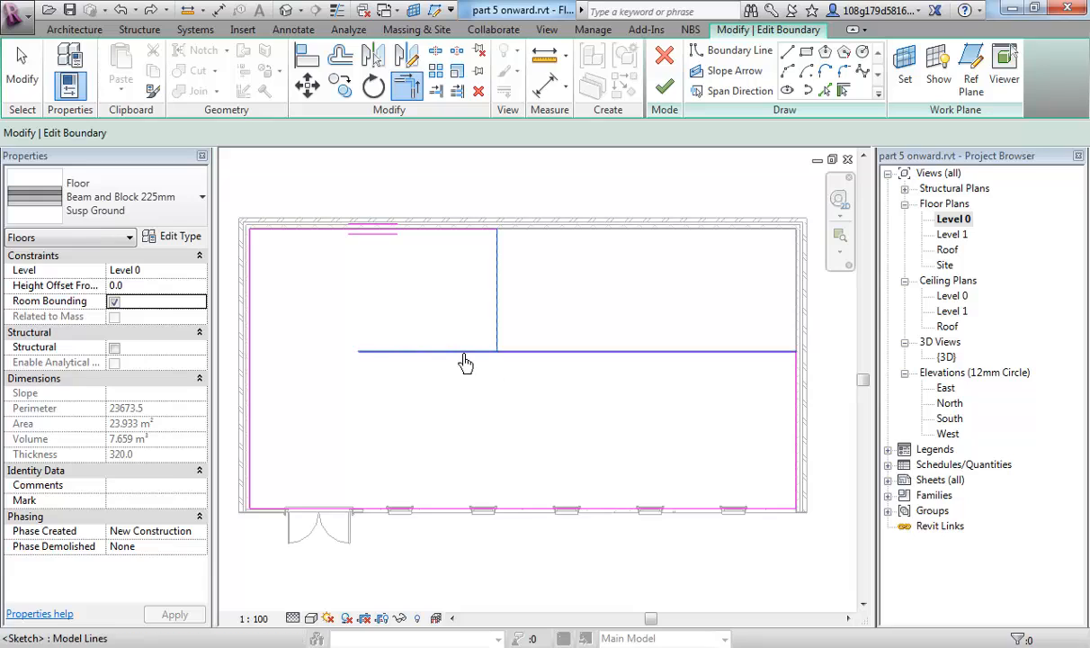
left_click(462, 356)
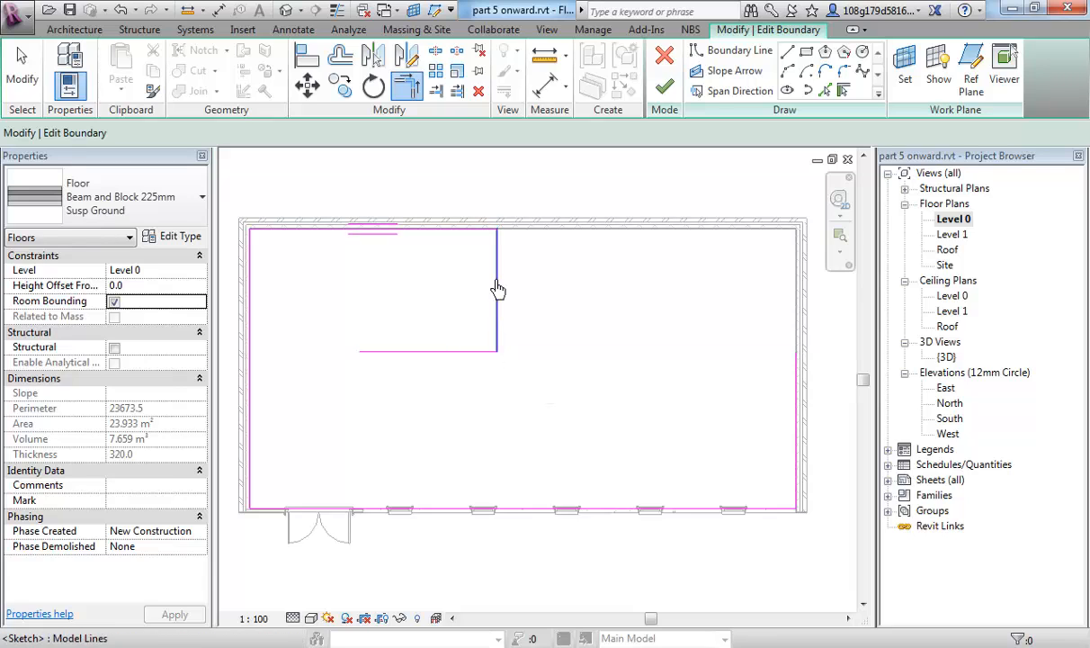
key("ctrl+z")
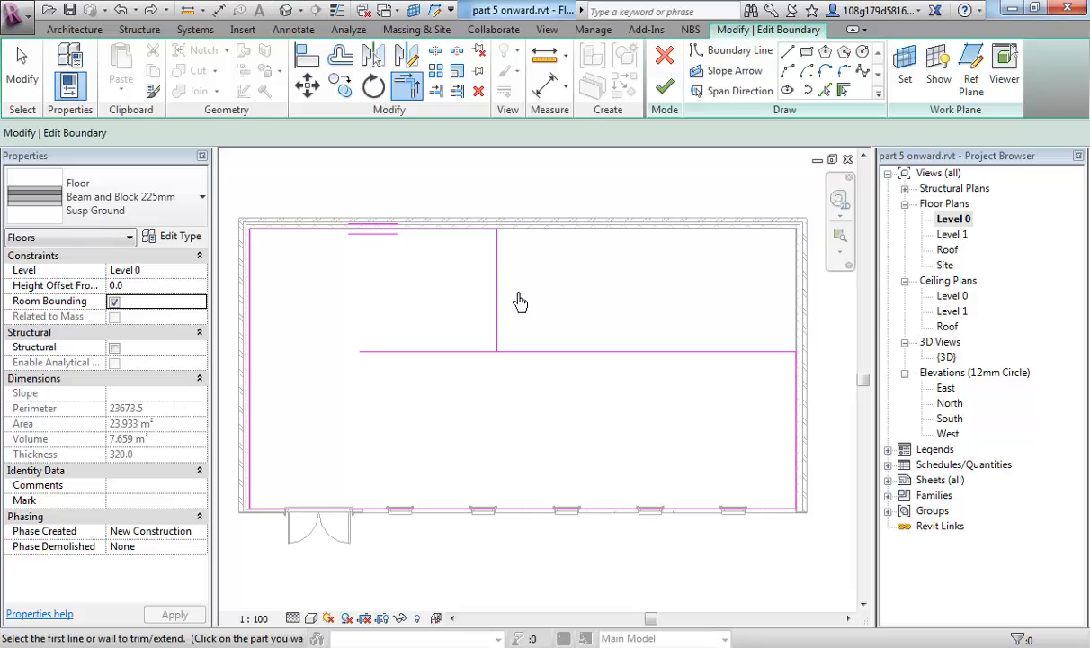
Step: Leave the trim command and delete the inner vertical and horizontal boundary lines
key("t")
key("r")
key("Escape")
key("Escape")
left_click_drag(530, 372, 484, 340)
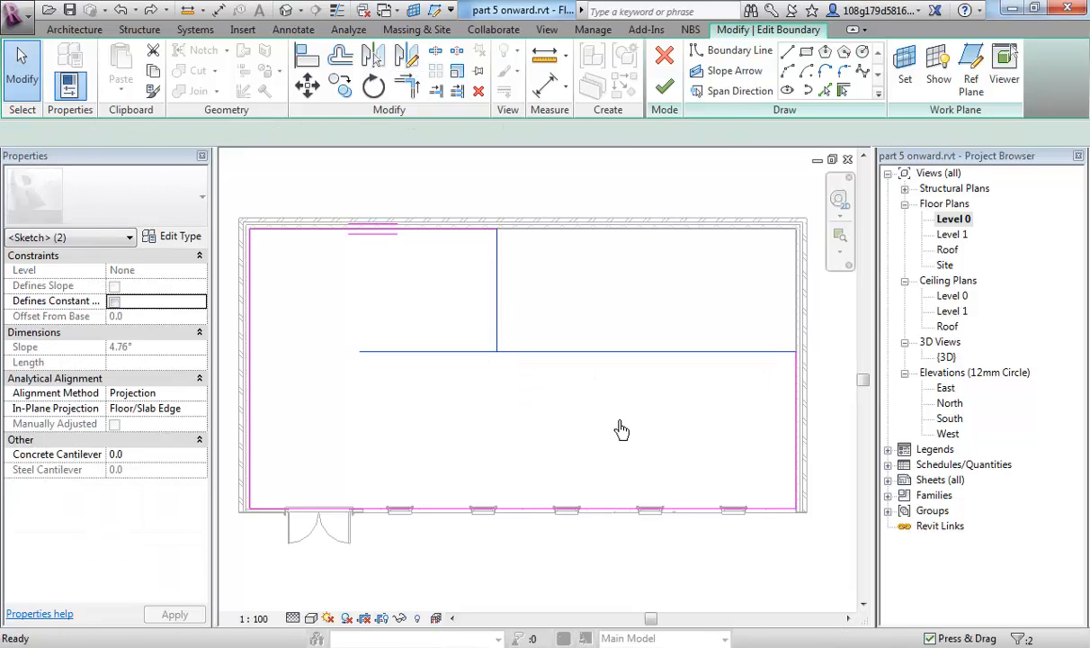
key("Delete")
Step: Extend the north and east boundary lines to meet at the northeast inner corner and finish the floor boundary edit
left_click(412, 99)
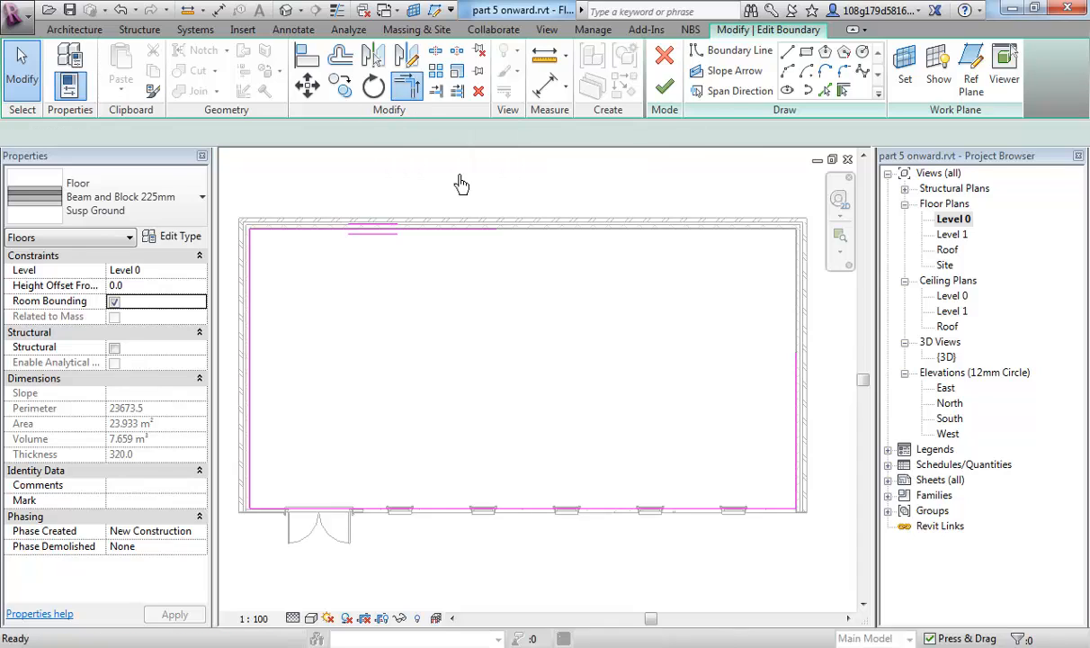
left_click(464, 229)
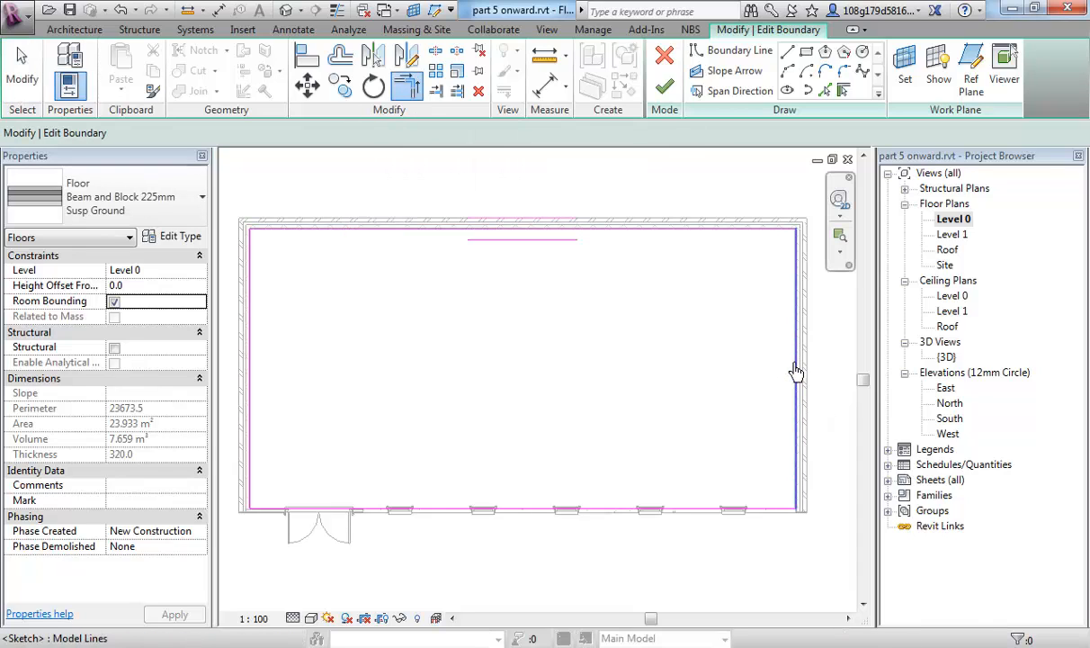
left_click(796, 371)
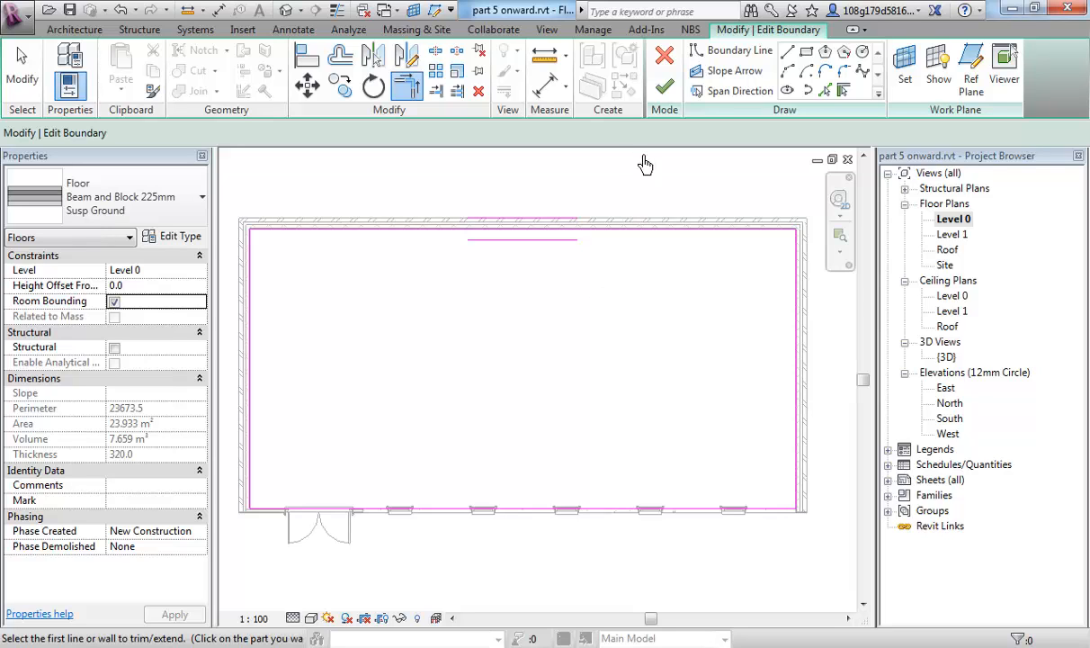
left_click(665, 95)
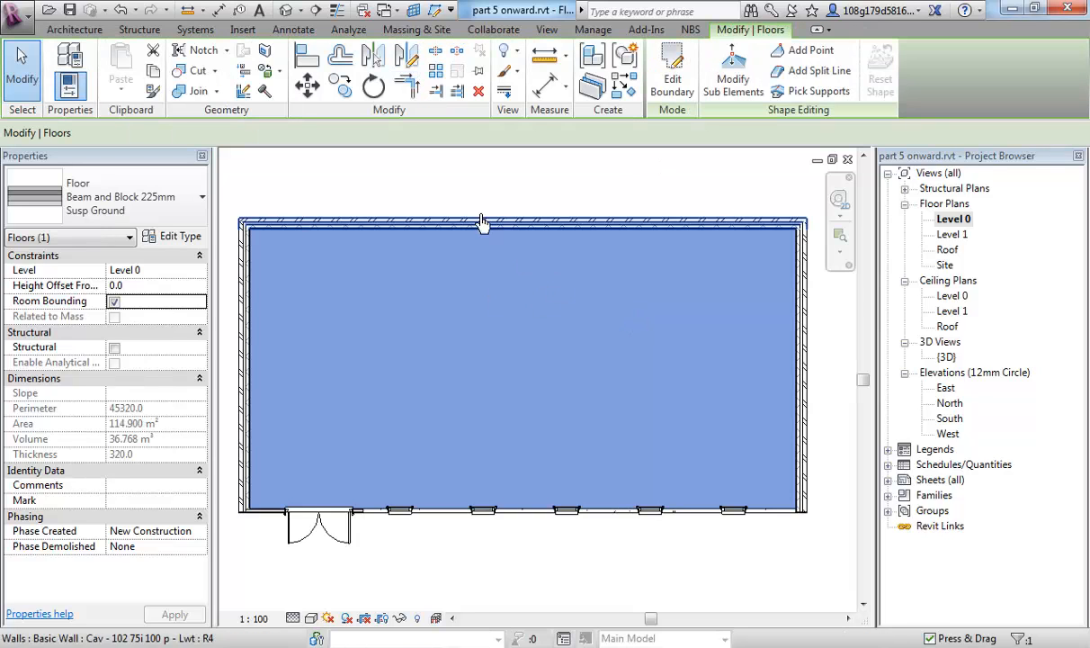
Step: Clear the floor selection and inspect the completed ground floor slab within the walls in 3D
left_click(484, 187)
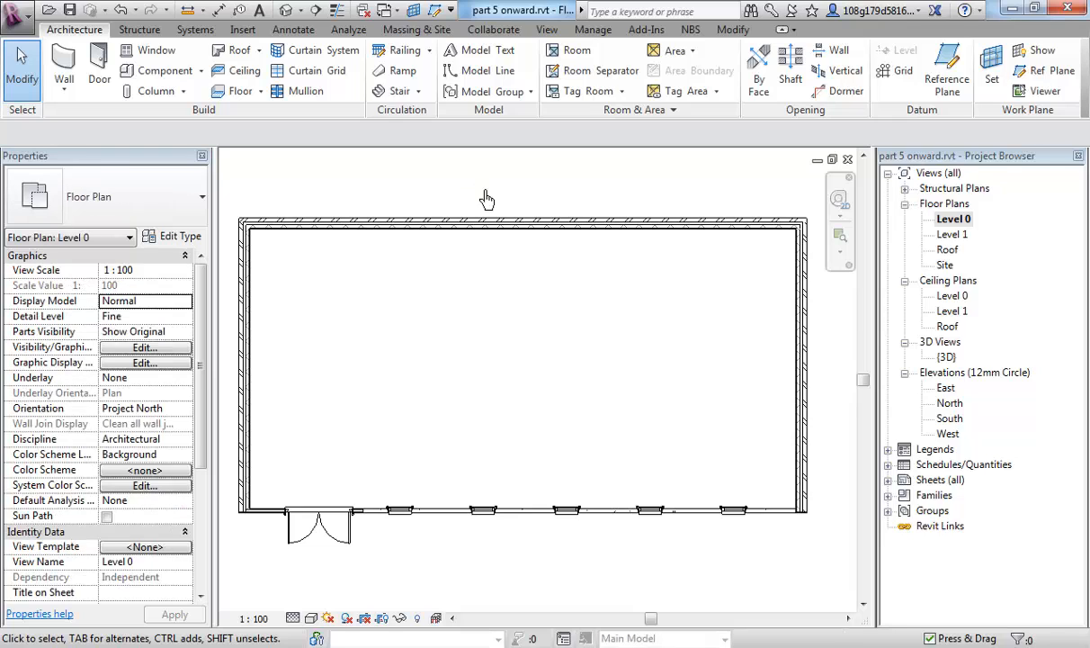
left_click(286, 14)
middle_click_drag(574, 438, 540, 390, "shift")
middle_click_drag(585, 334, 586, 384)
Step: Open the Level 1 floor plan and start a Beam and Block 225mm floor with Extend into wall (to core) enabled
double_click(951, 234)
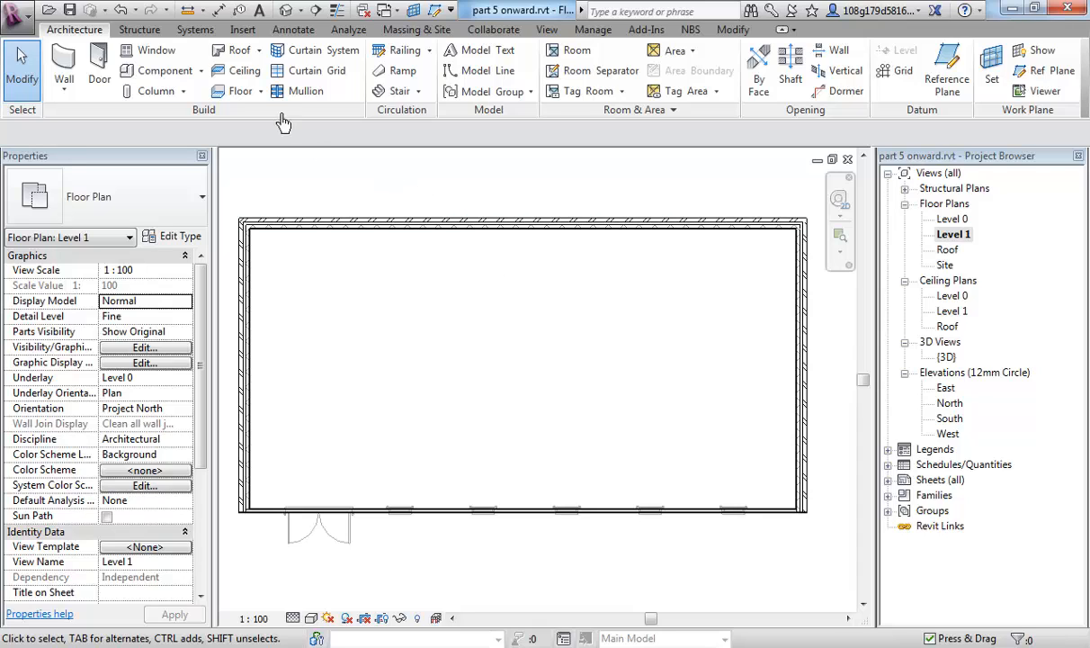
left_click(235, 91)
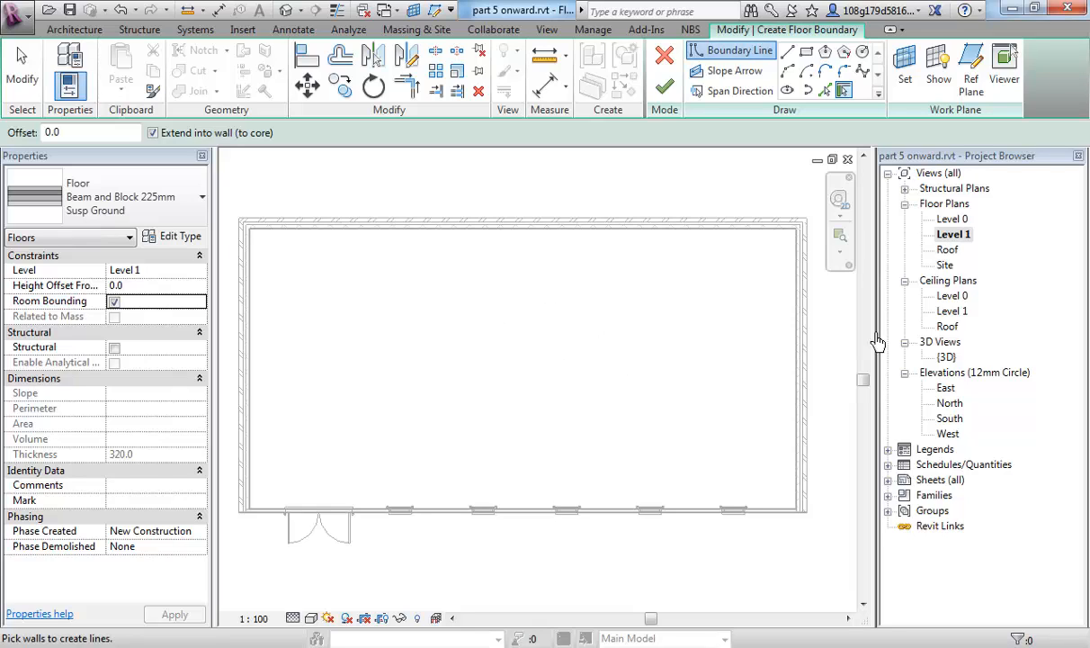
middle_click_drag(571, 334, 561, 331)
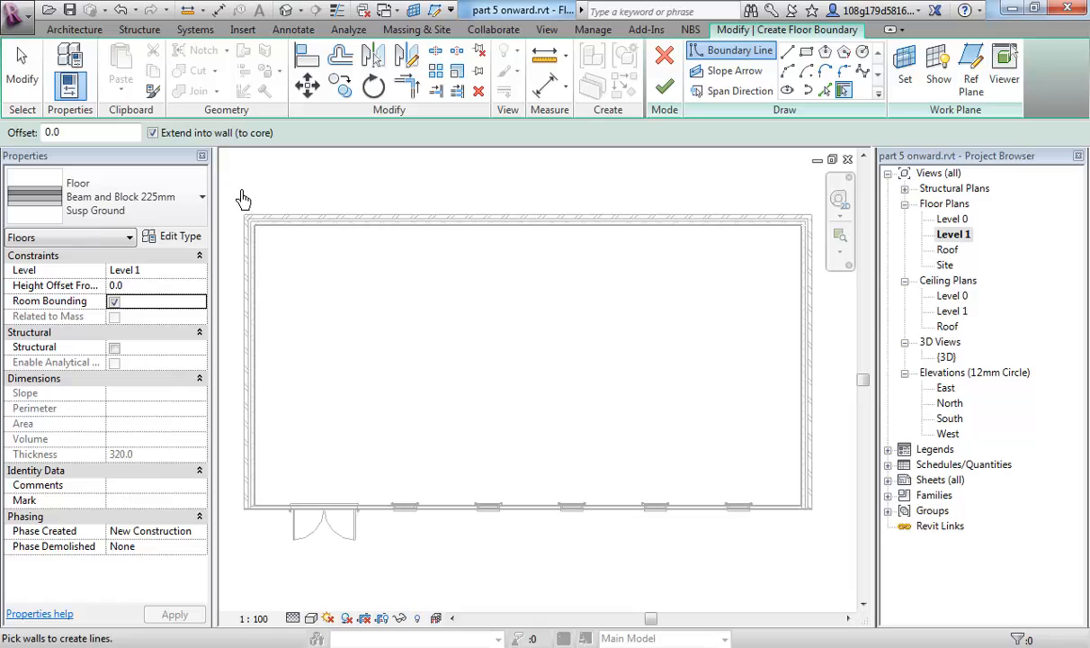
left_click(152, 133)
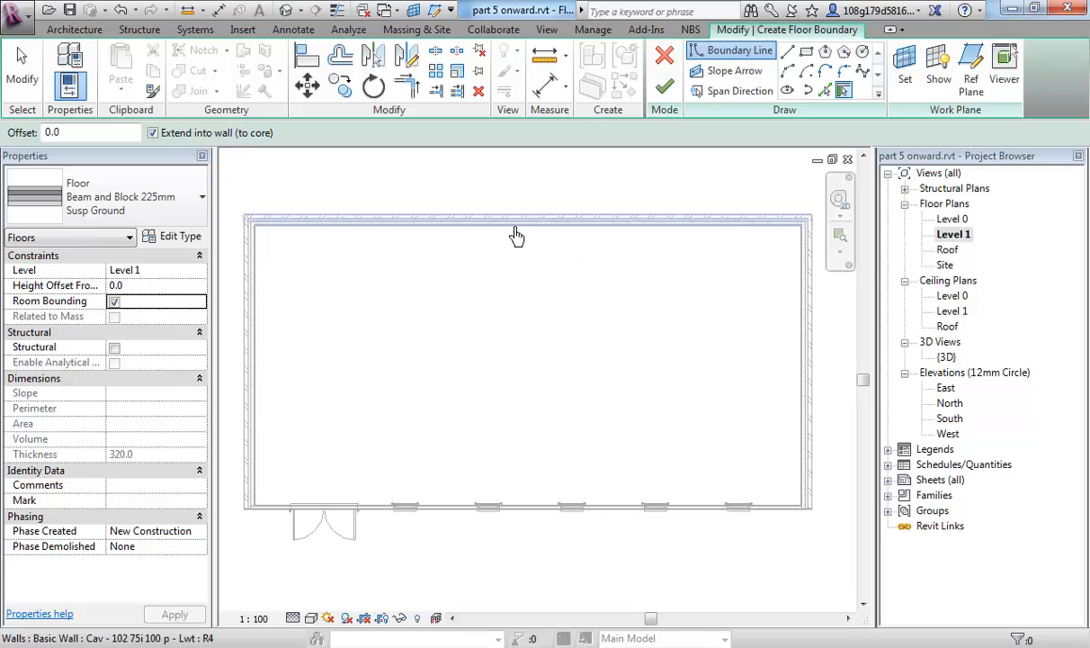
Step: Create the Level 1 floor boundary by picking the north, east, south and west walls
left_click(564, 231)
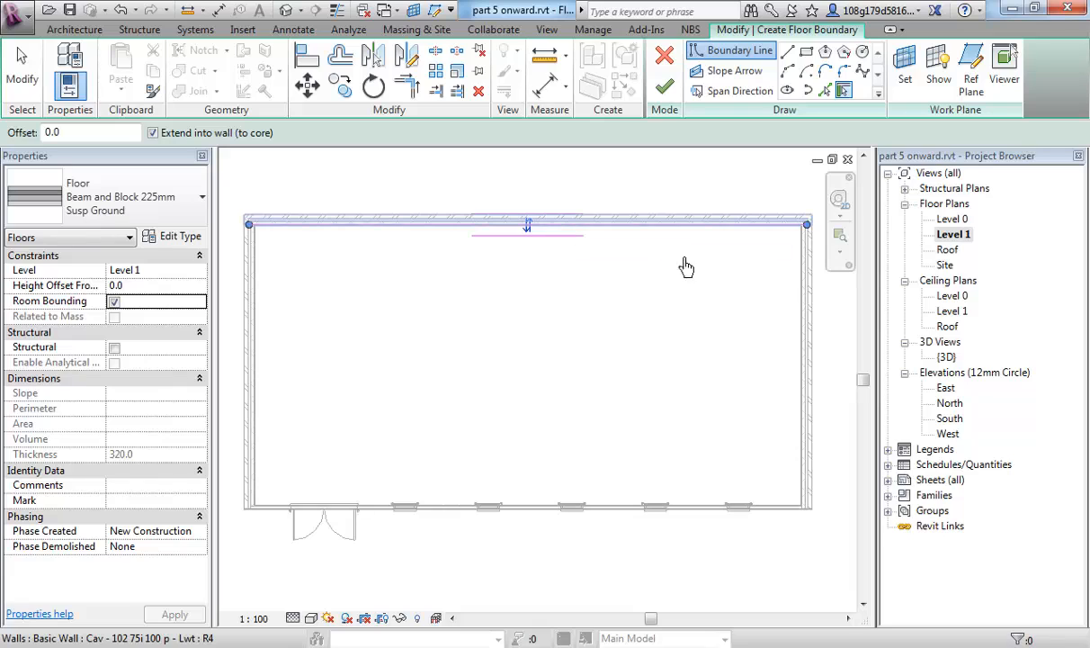
left_click(807, 311)
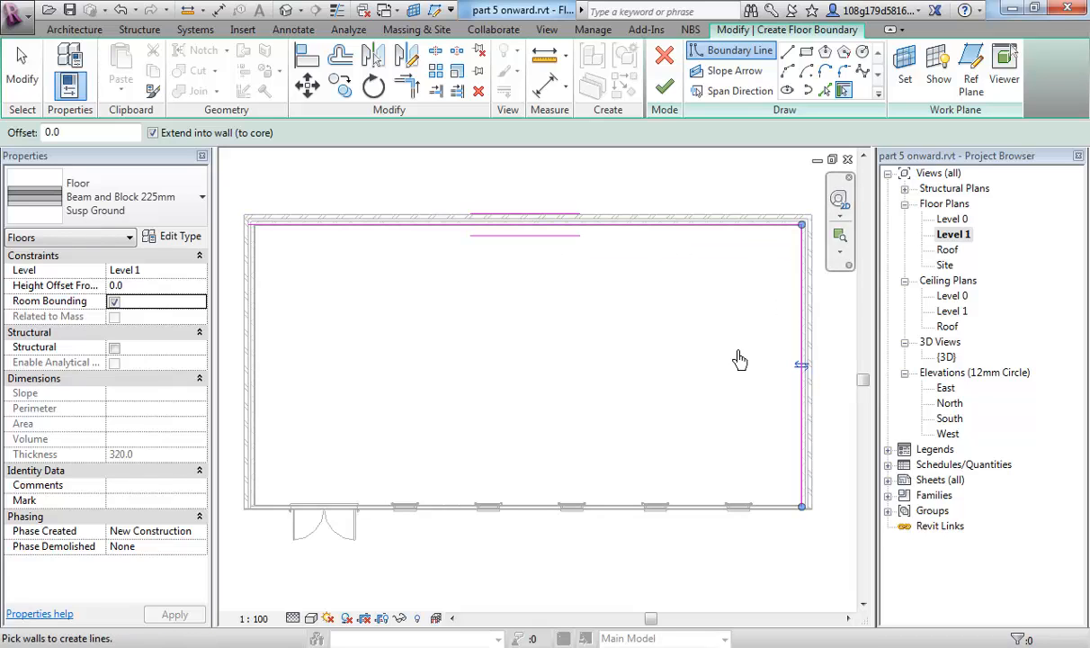
left_click(769, 506)
left_click(271, 375)
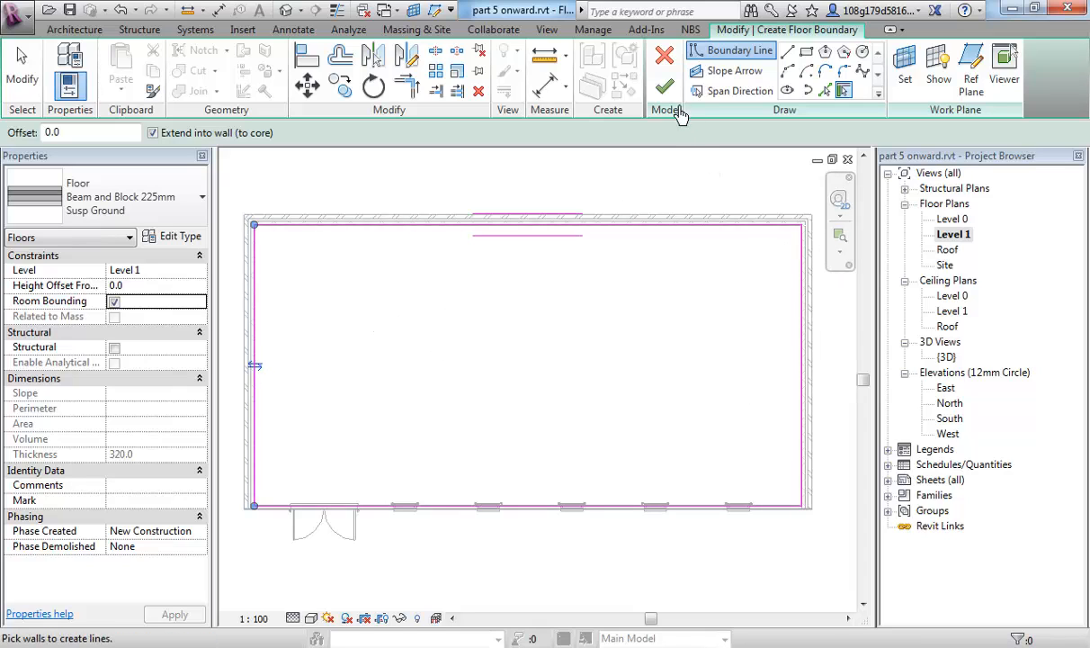
Step: Finish the Level 1 floor, join its geometry with the walls to cut out the overlapping volume, and deselect it
left_click(667, 93)
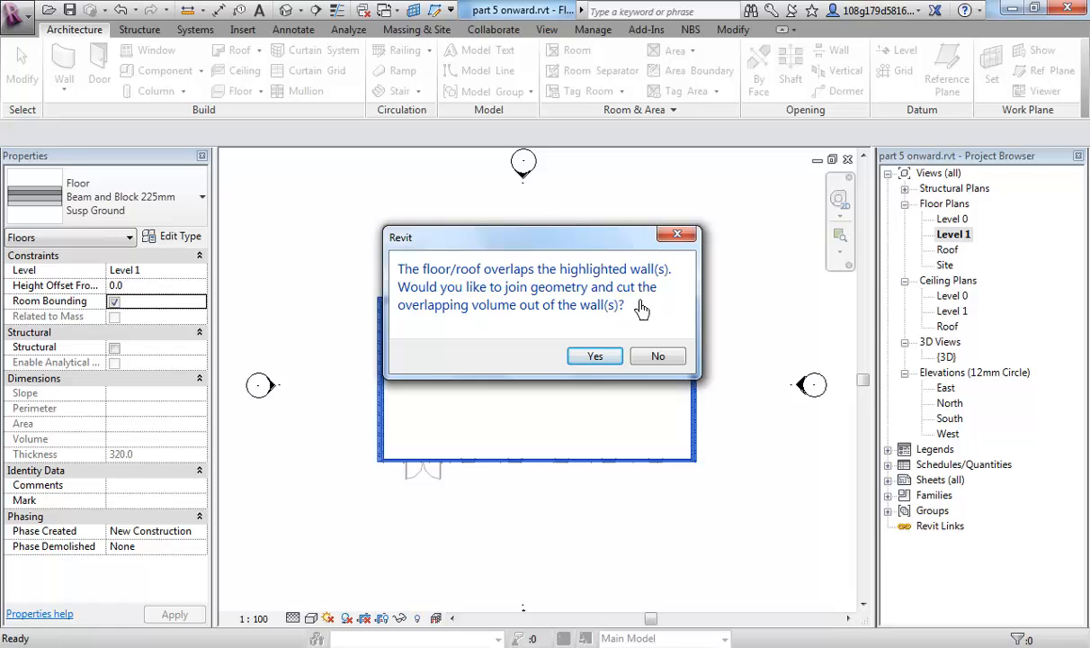
left_click(597, 357)
scroll(621, 382, "up", 3)
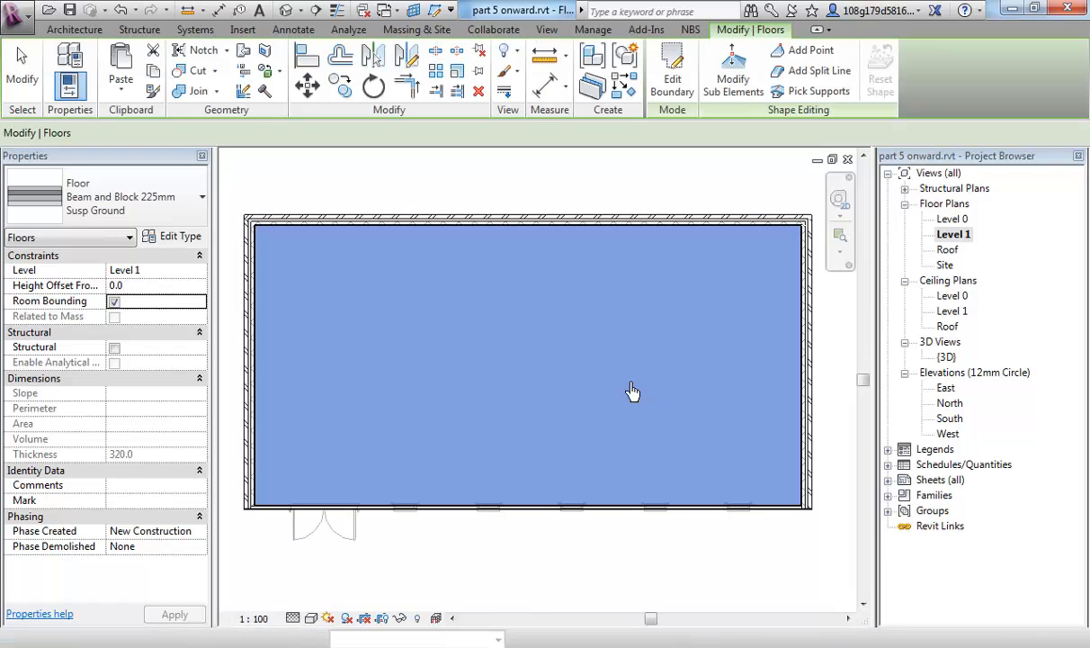
left_click(585, 196)
scroll(584, 199, "down", 3)
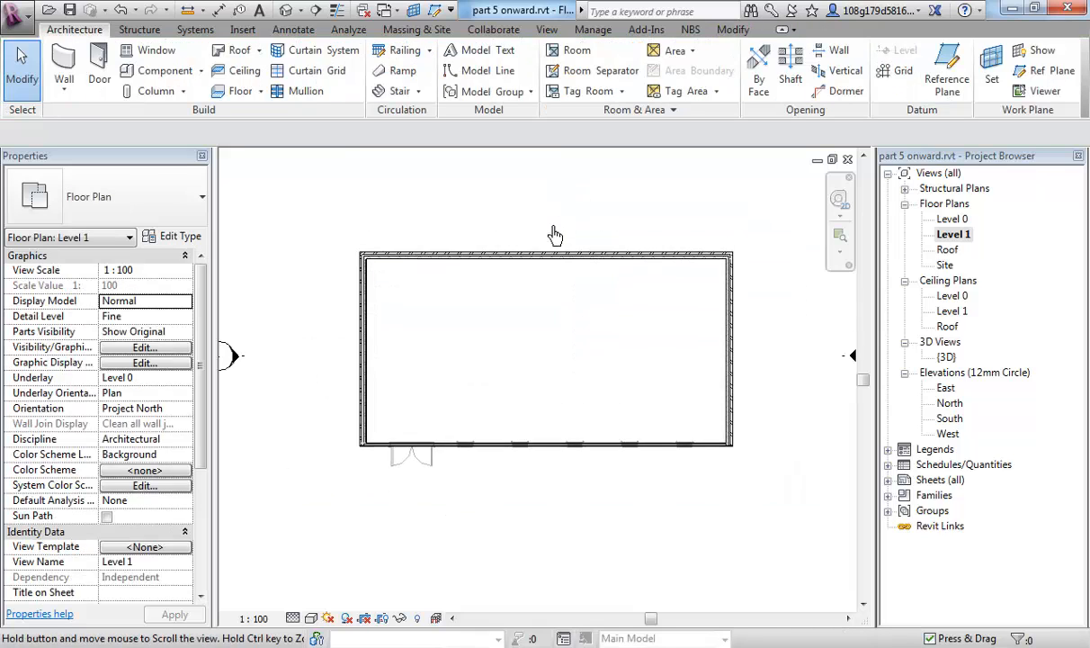
Step: Inspect the new Level 1 floor inside the building walls from above in 3D
left_click(286, 10)
middle_click_drag(522, 409, 515, 262, "shift")
middle_click_drag(674, 442, 513, 359, "shift")
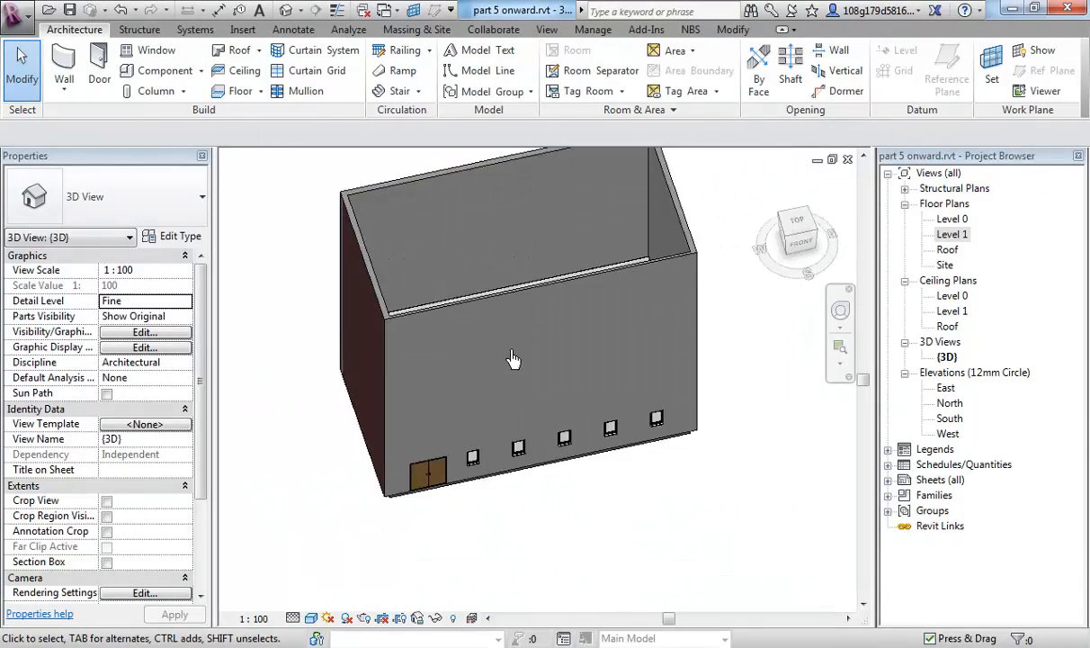
scroll(516, 328, "down", 3)
scroll(515, 327, "up", 2)
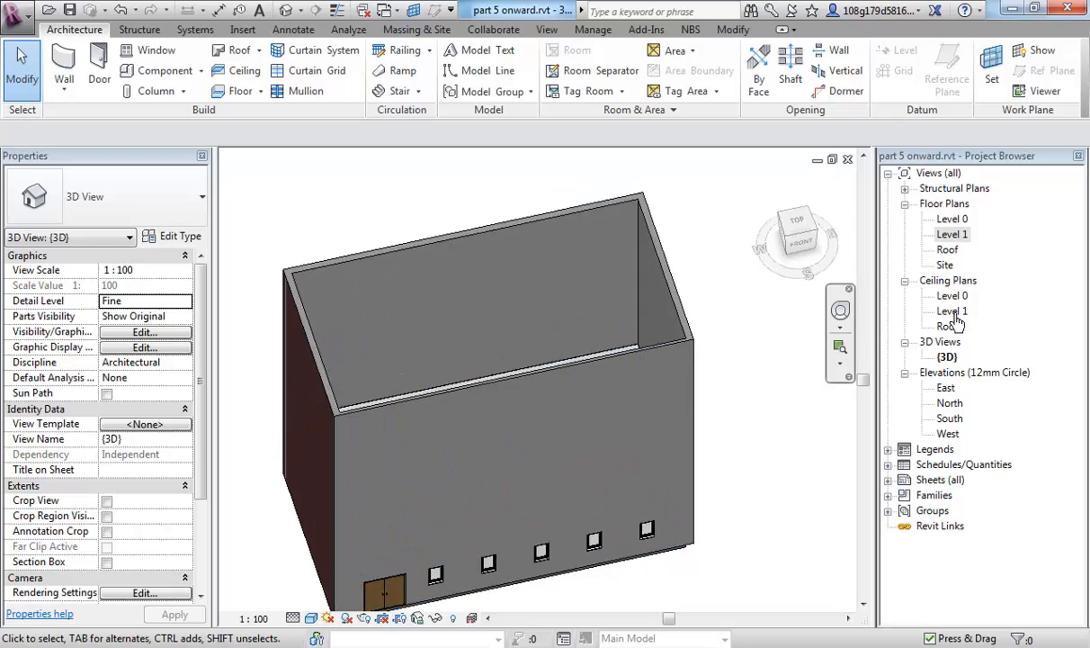
Step: From the Level 1 floor plan, create a horizontal building section through the middle of the building, looking north and extending past both end walls
double_click(953, 234)
scroll(747, 353, "down", 2)
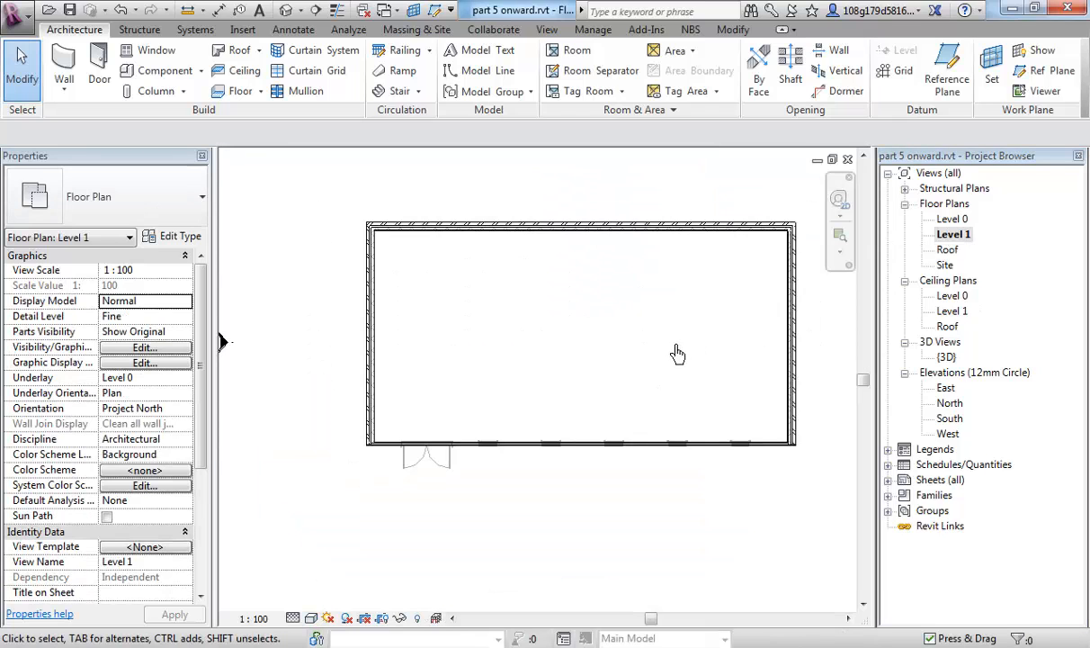
middle_click_drag(530, 304, 560, 300)
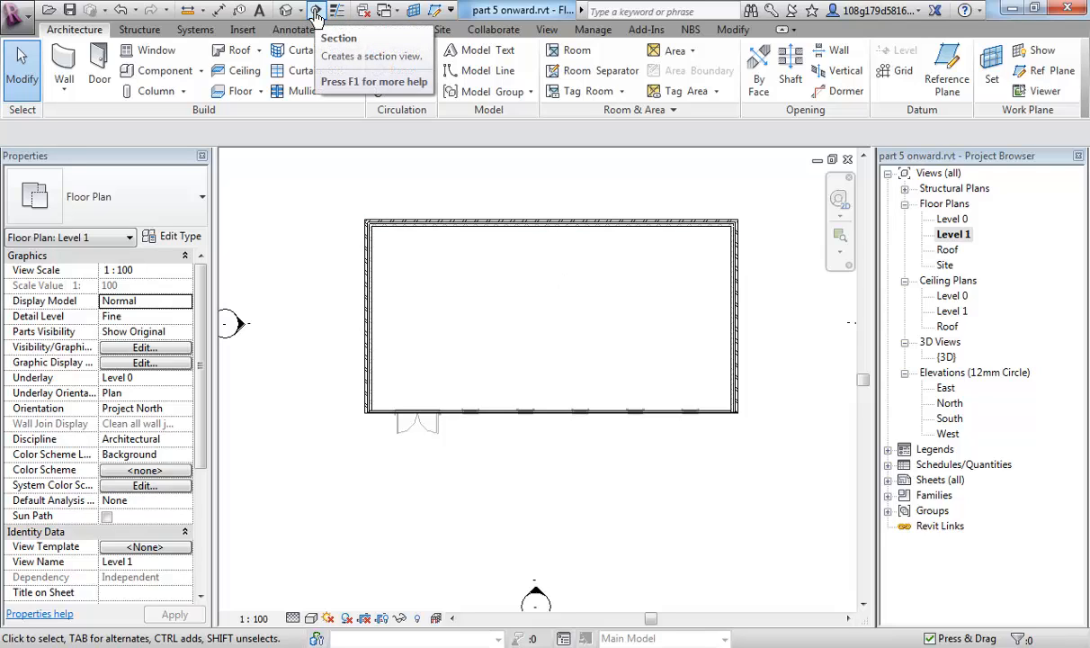
left_click(548, 33)
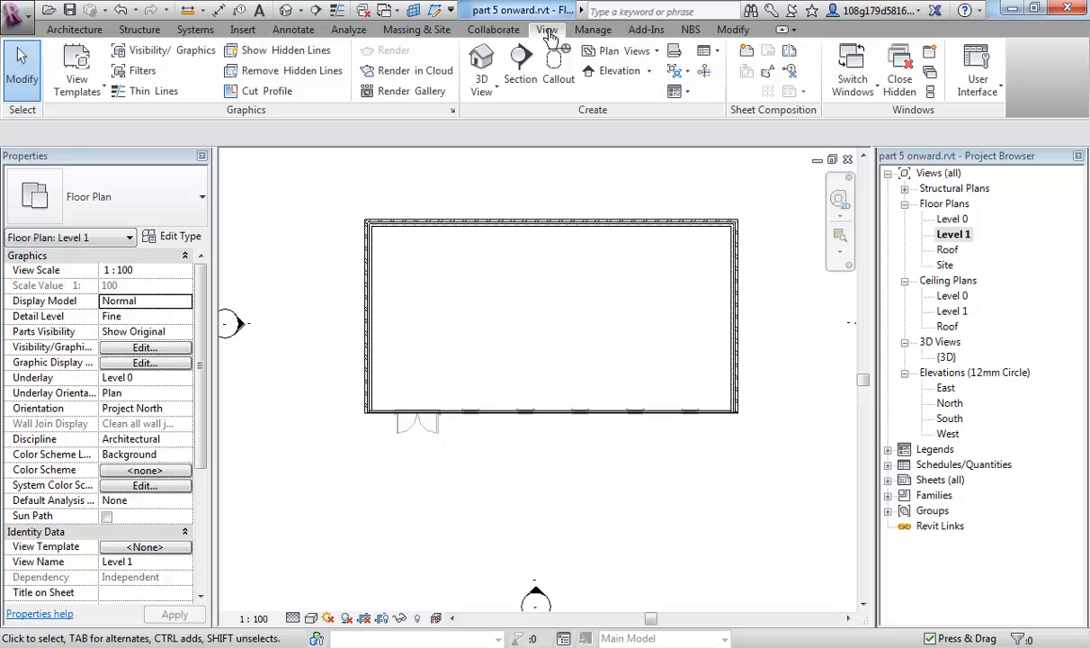
left_click(521, 61)
left_click(310, 329)
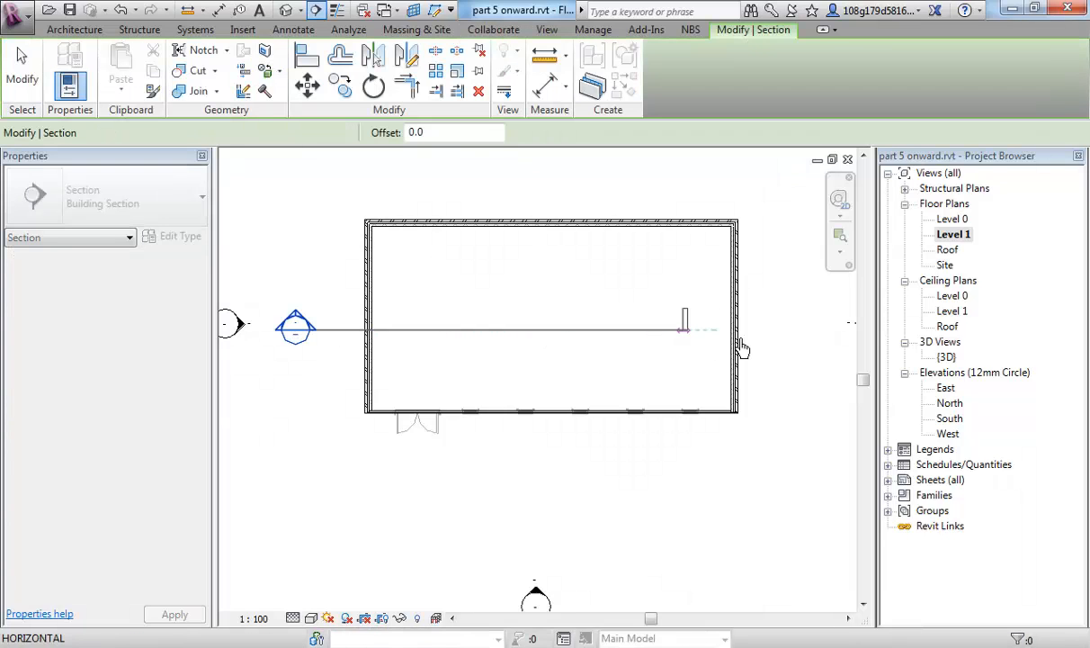
left_click(798, 329)
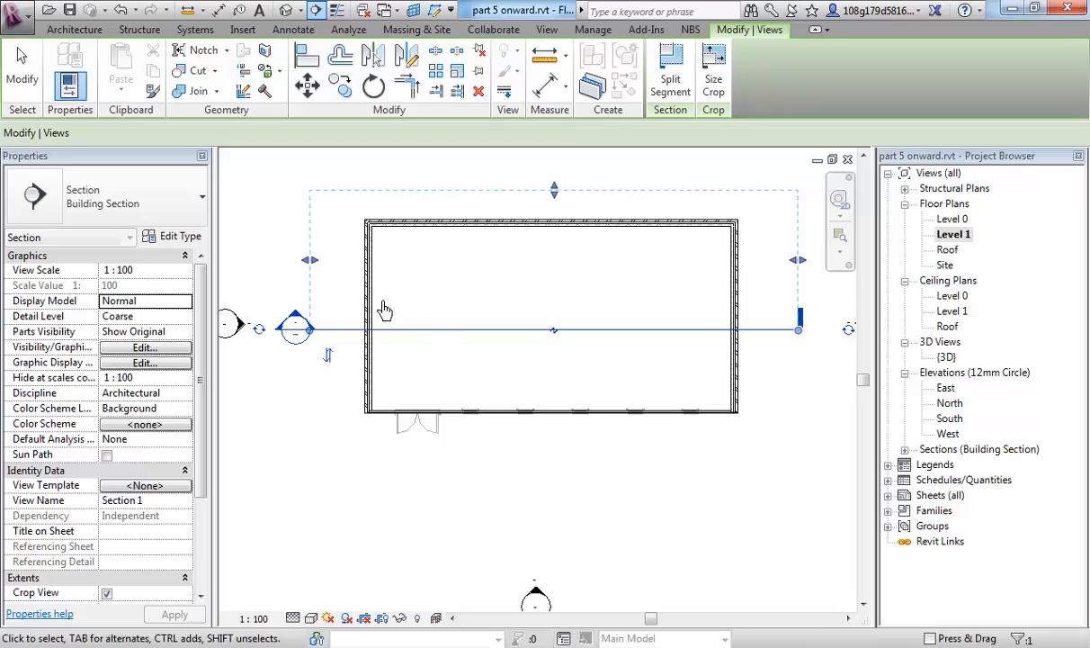
left_click(282, 257)
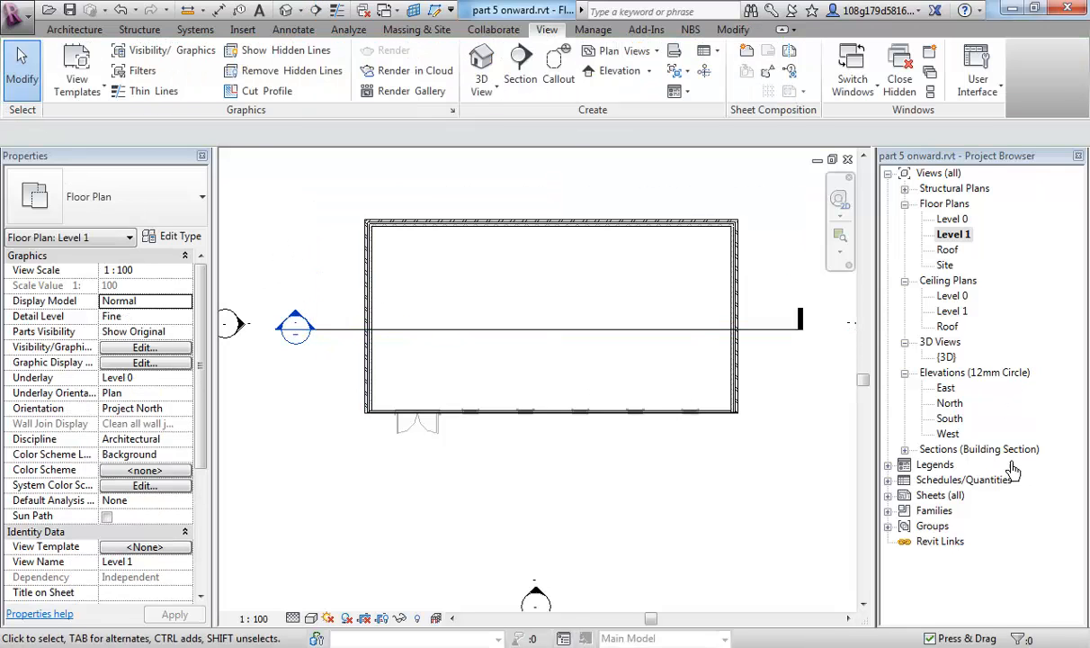
Step: Open Section 1 and examine how the Level 0 and Level 1 floor slabs meet the walls
left_click(904, 450)
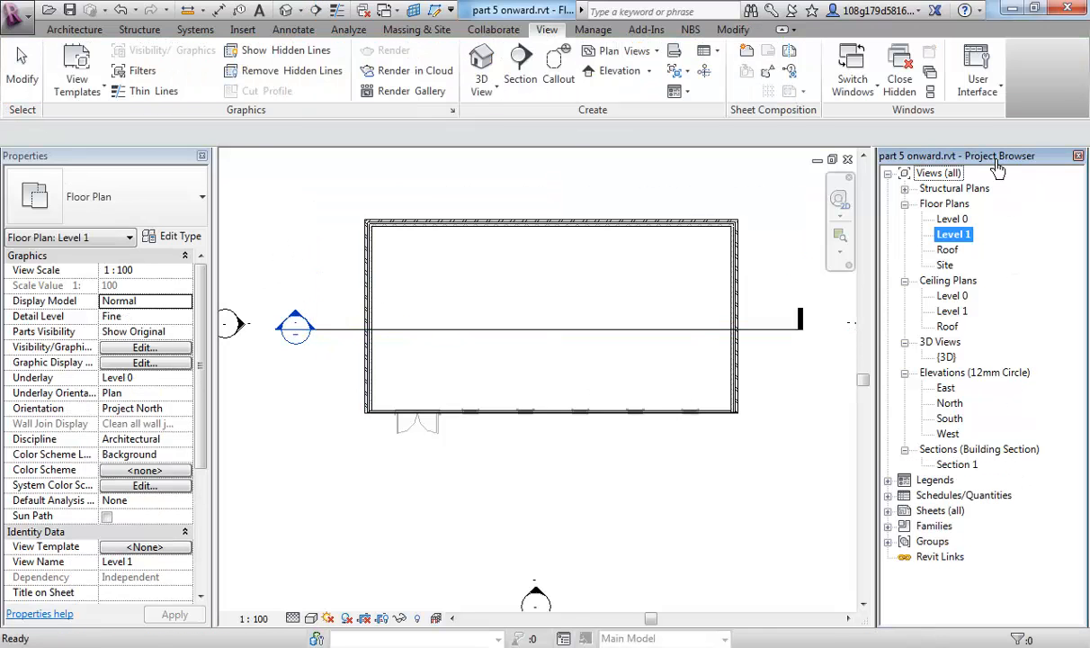
double_click(961, 465)
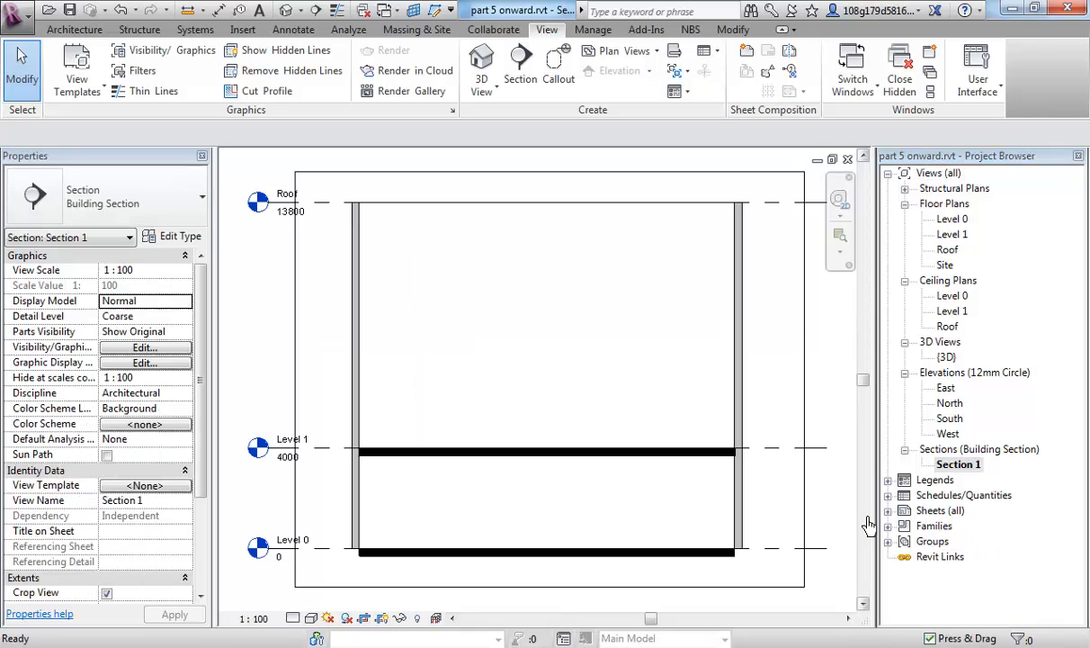
middle_click_drag(741, 498, 738, 452)
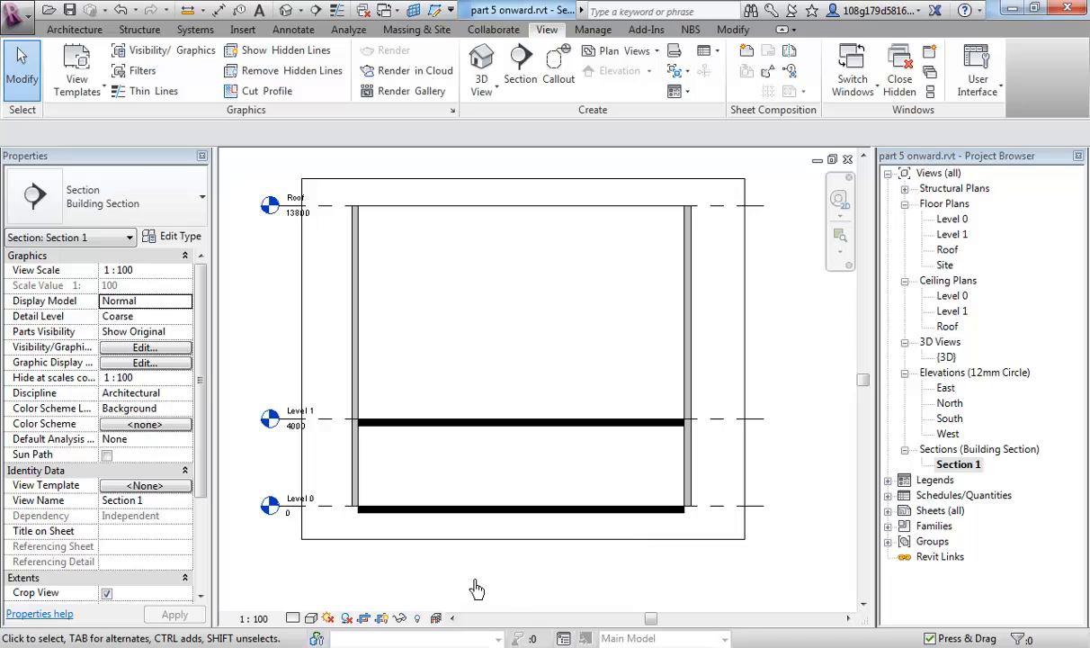
scroll(355, 446, "up", 8)
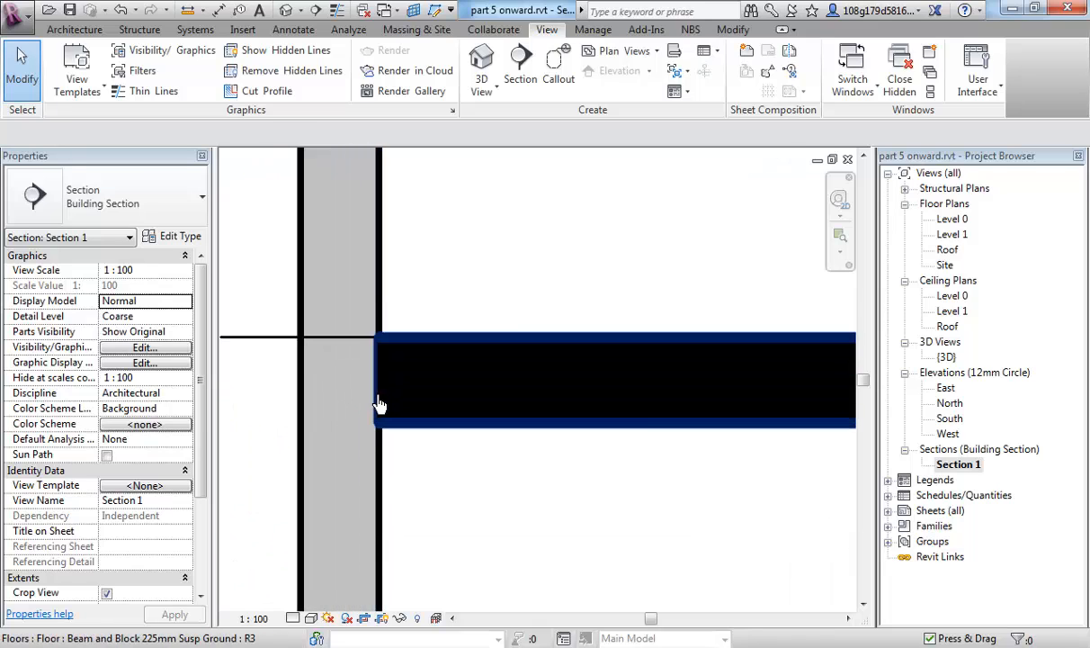
scroll(378, 401, "down", 8)
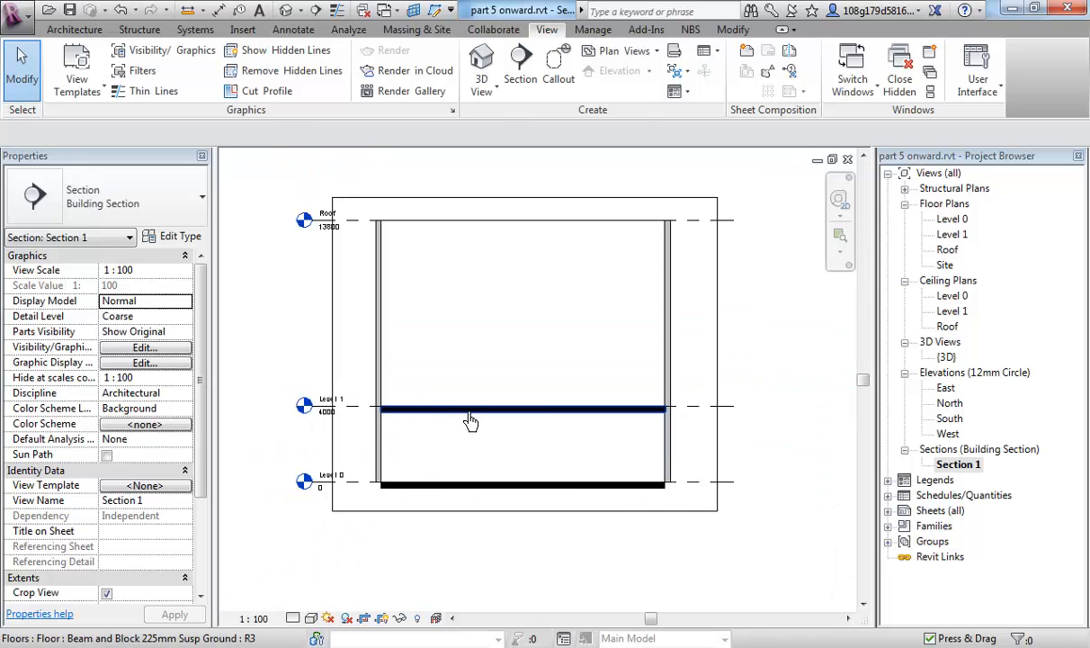
scroll(477, 436, "up", 4)
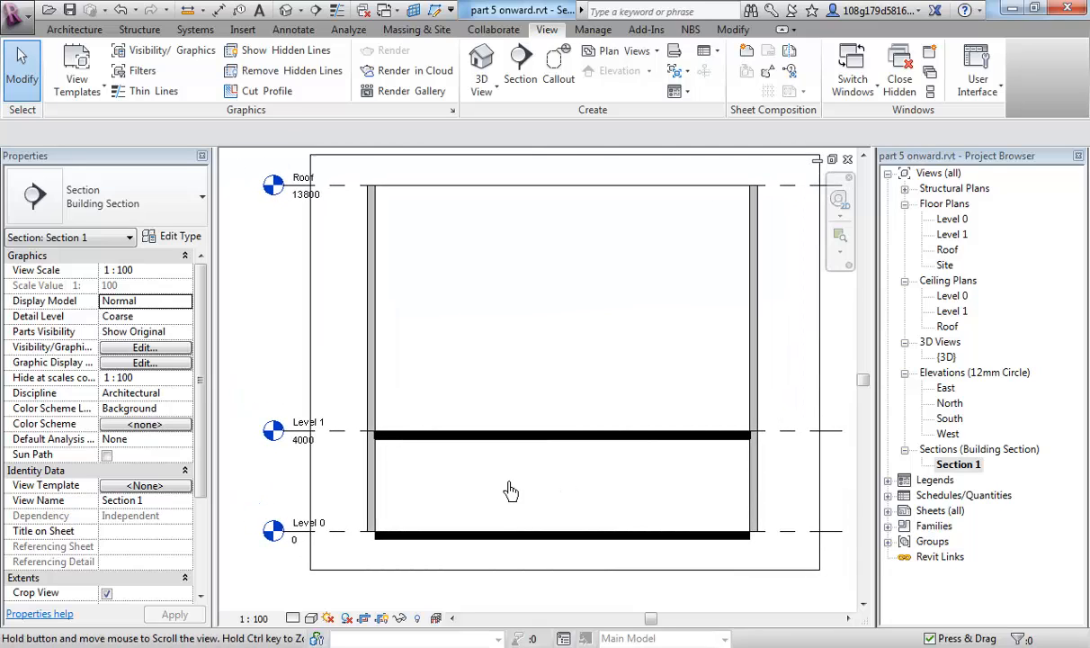
Step: Set Section 1's detail level to Fine and examine the wall and floor layers at their junctions
left_click(298, 620)
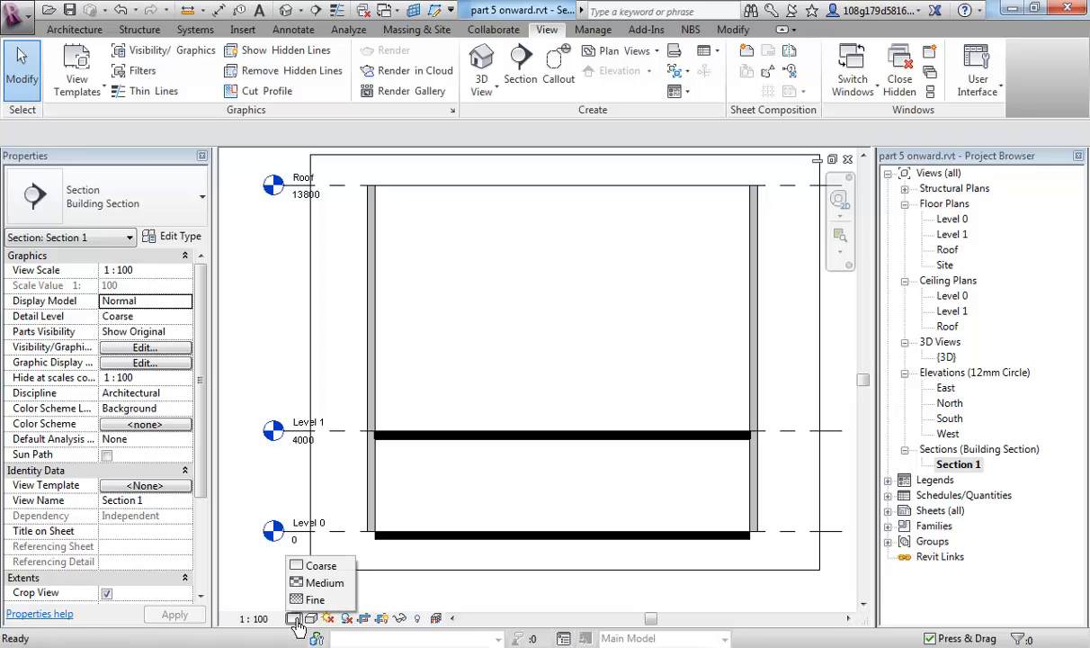
left_click(314, 600)
left_click(314, 600)
scroll(383, 322, "up", 5)
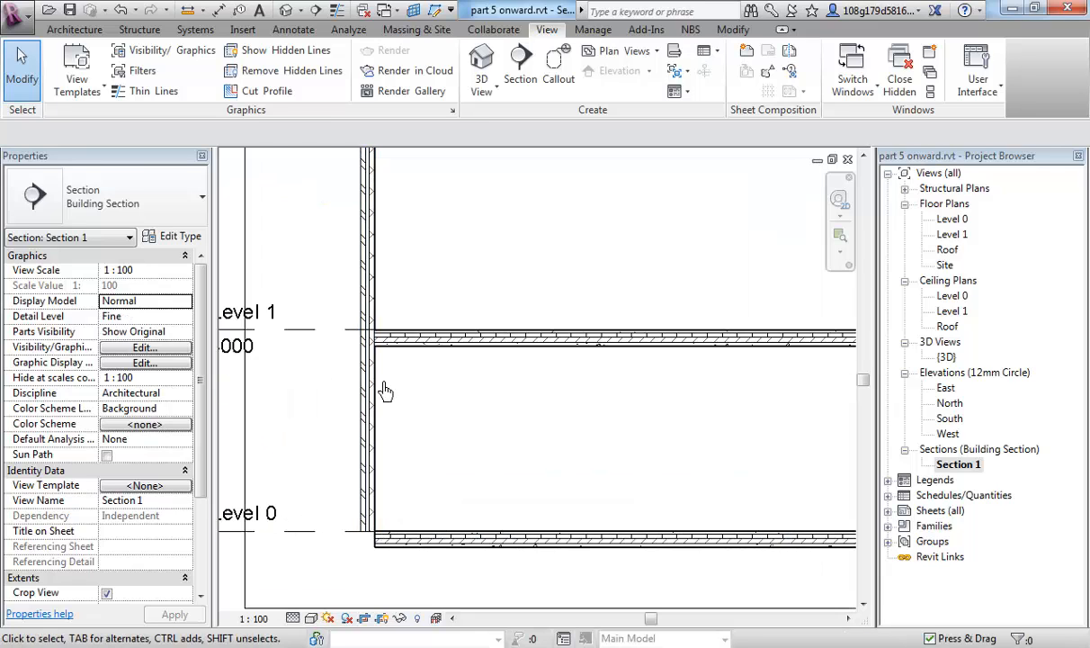
scroll(379, 315, "down", 5)
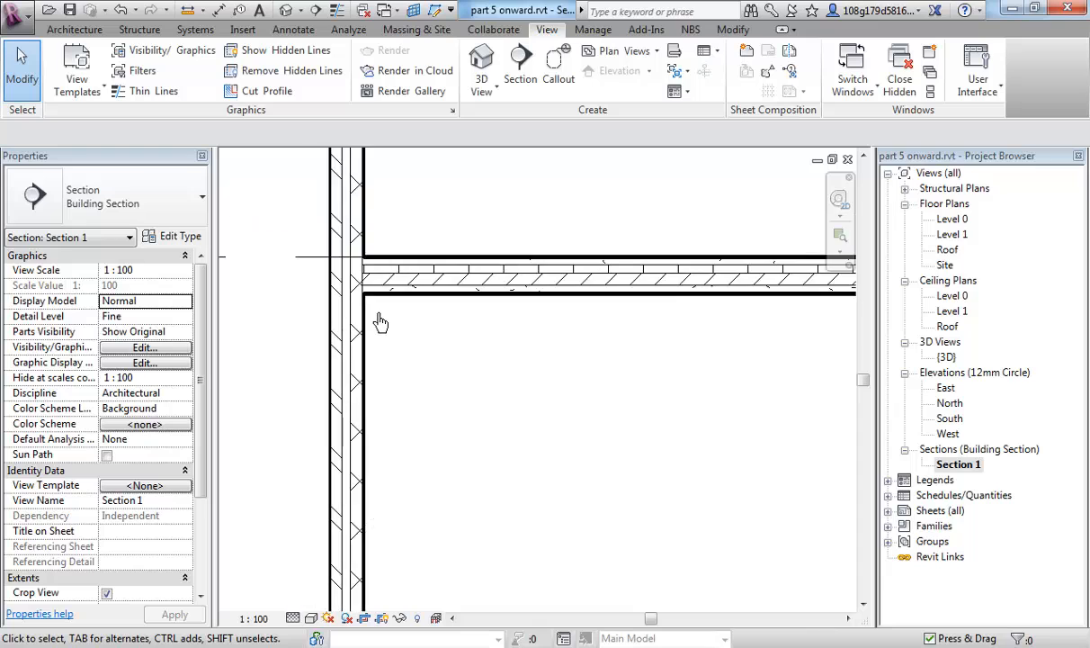
scroll(374, 455, "up", 1)
scroll(375, 454, "down", 5)
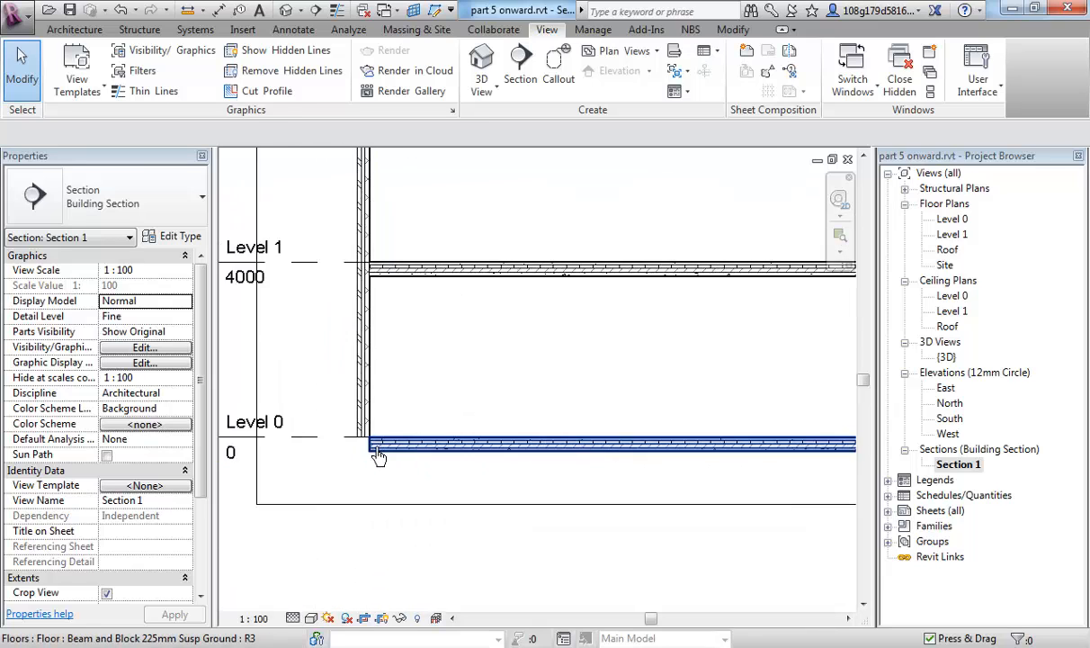
scroll(479, 413, "up", 1)
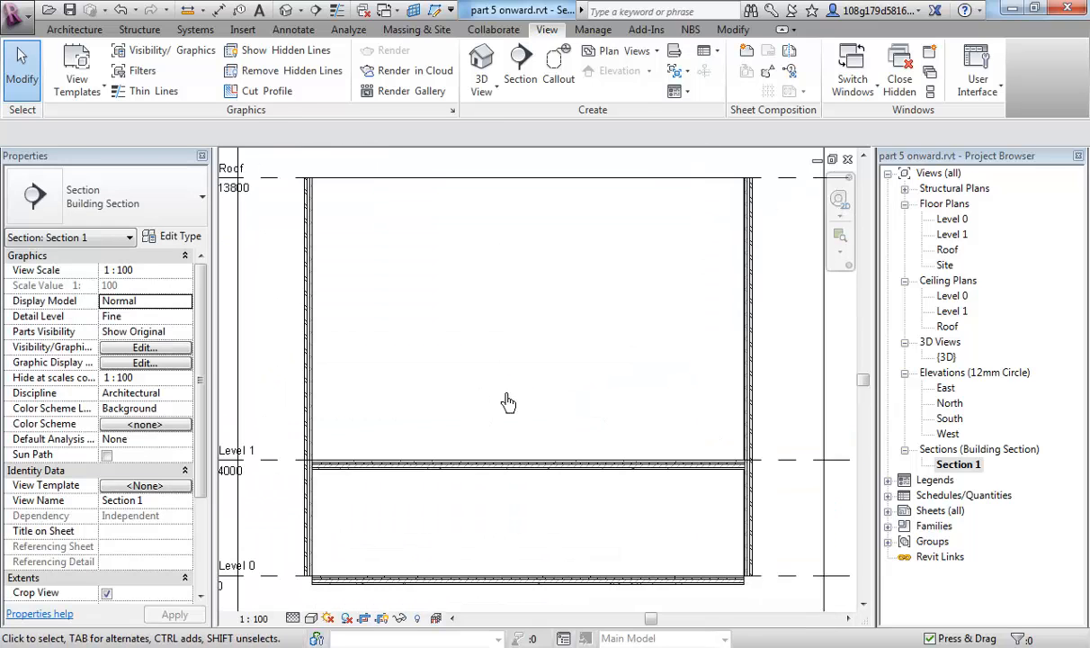
middle_click_drag(508, 402, 512, 389)
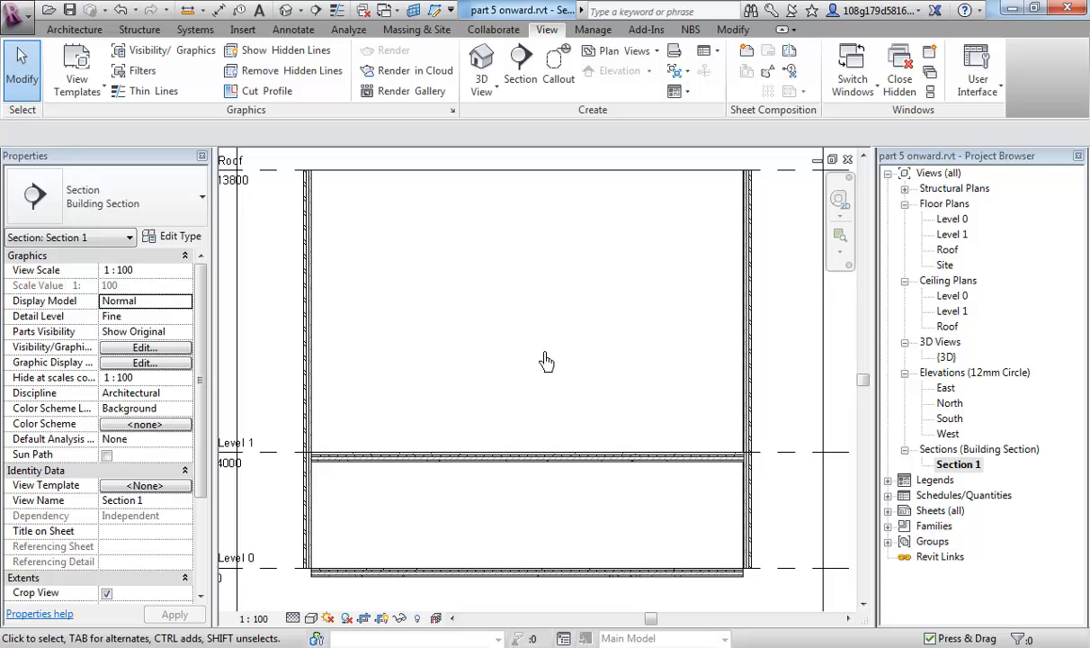
Step: Open the Level 0 floor plan and start a wall of the type Partn - p 75i p - Stud
double_click(953, 220)
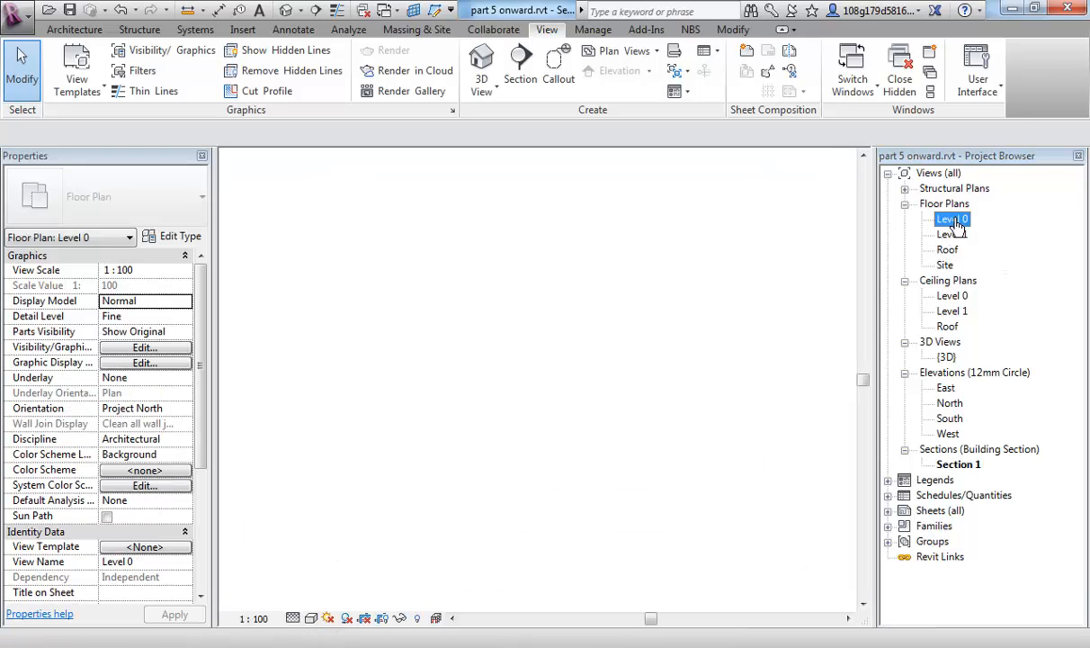
scroll(537, 380, "down", 1)
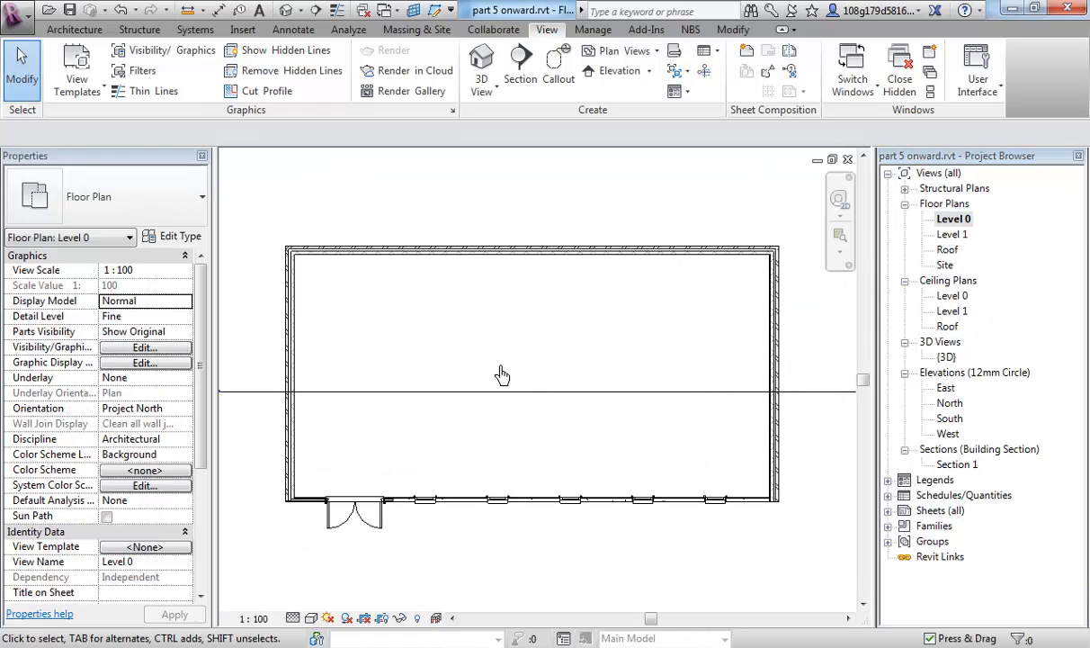
middle_click_drag(498, 366, 541, 359)
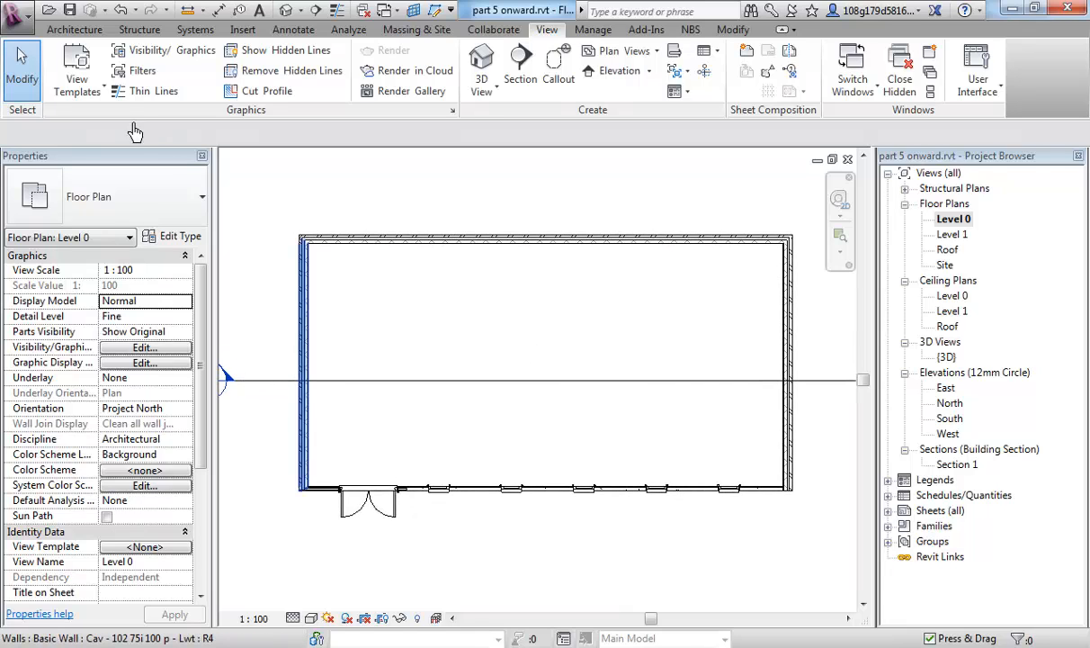
left_click(79, 30)
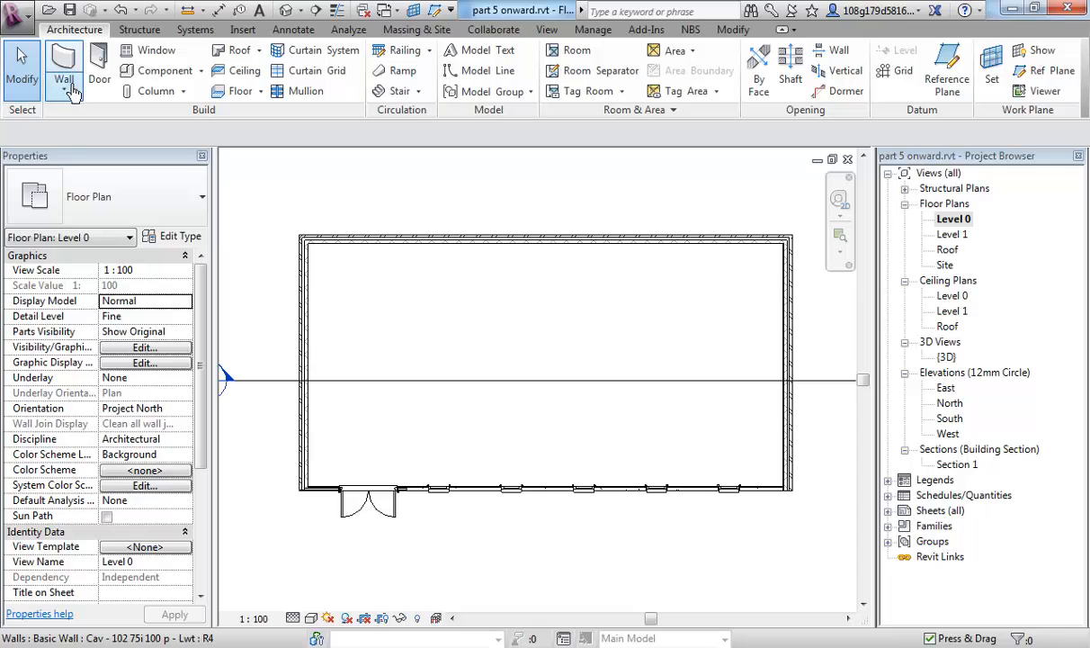
left_click(61, 64)
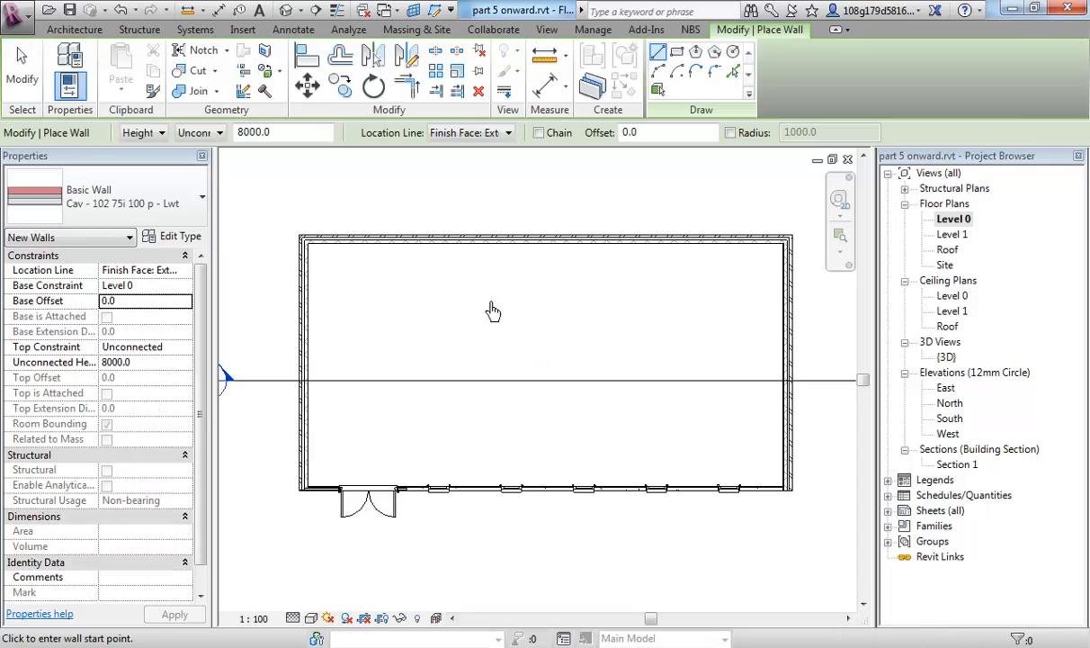
left_click(75, 29)
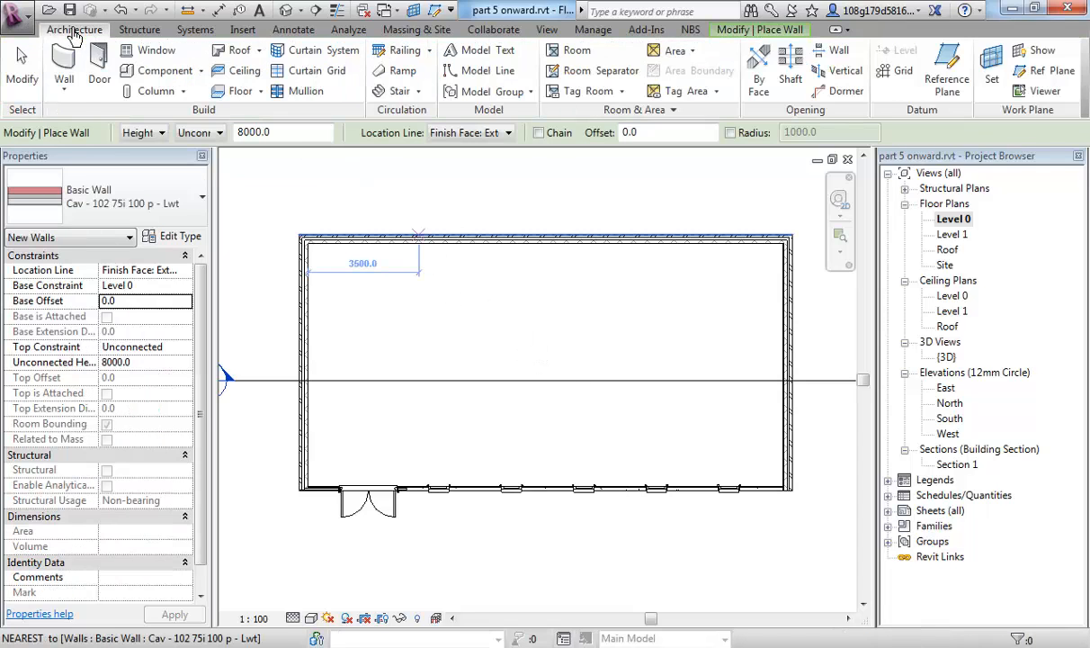
left_click(65, 68)
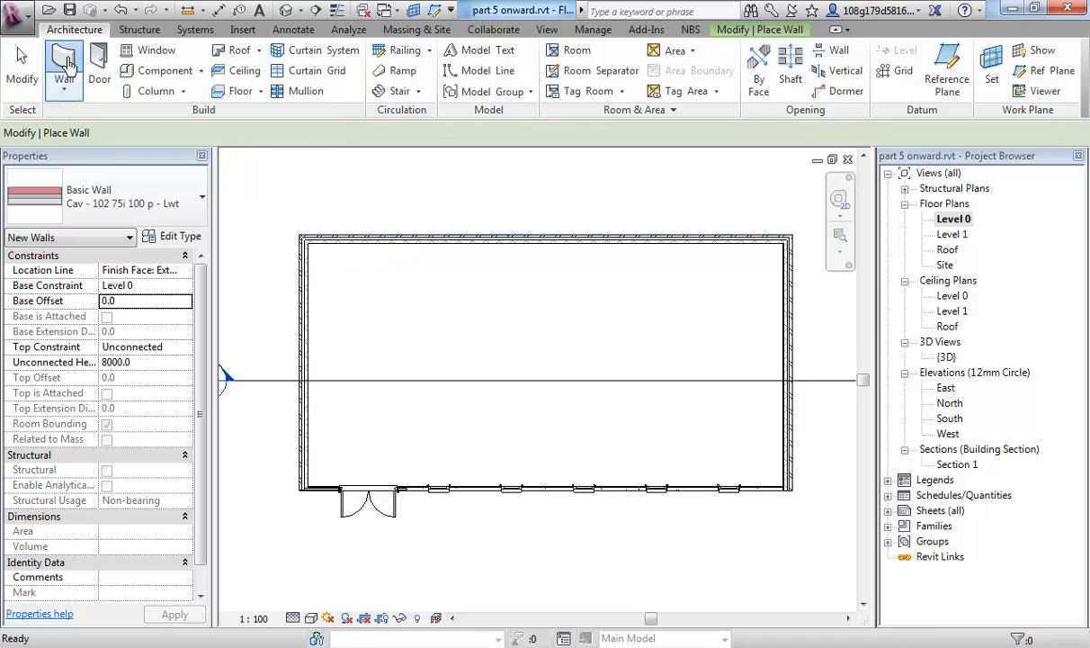
left_click(202, 200)
scroll(133, 397, "down", 1)
scroll(133, 396, "down", 9)
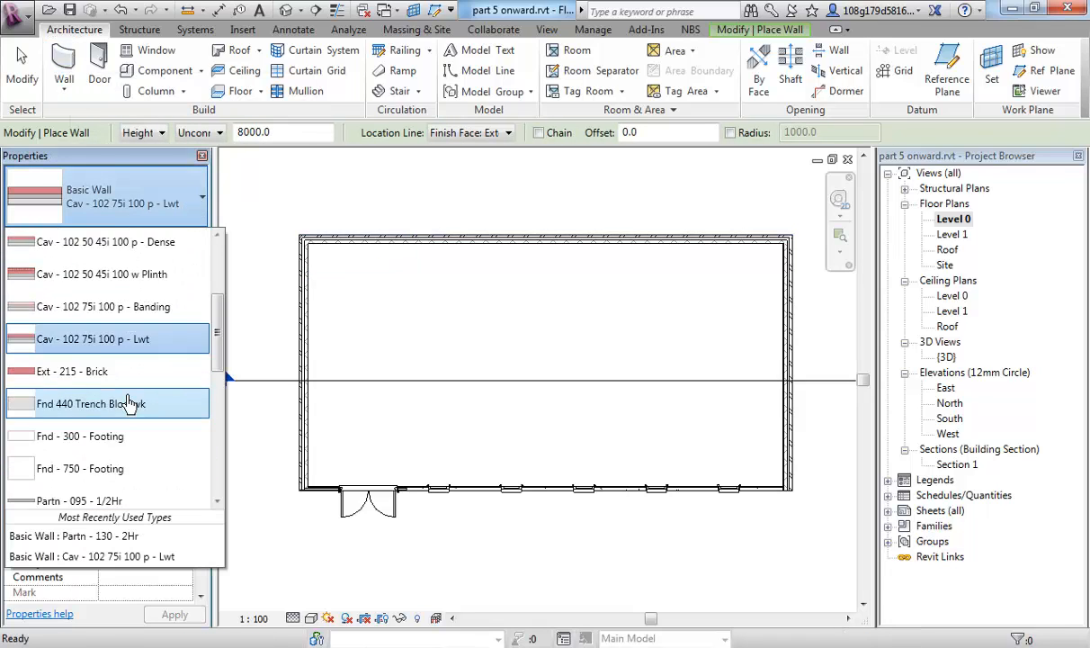
scroll(162, 491, "down", 1)
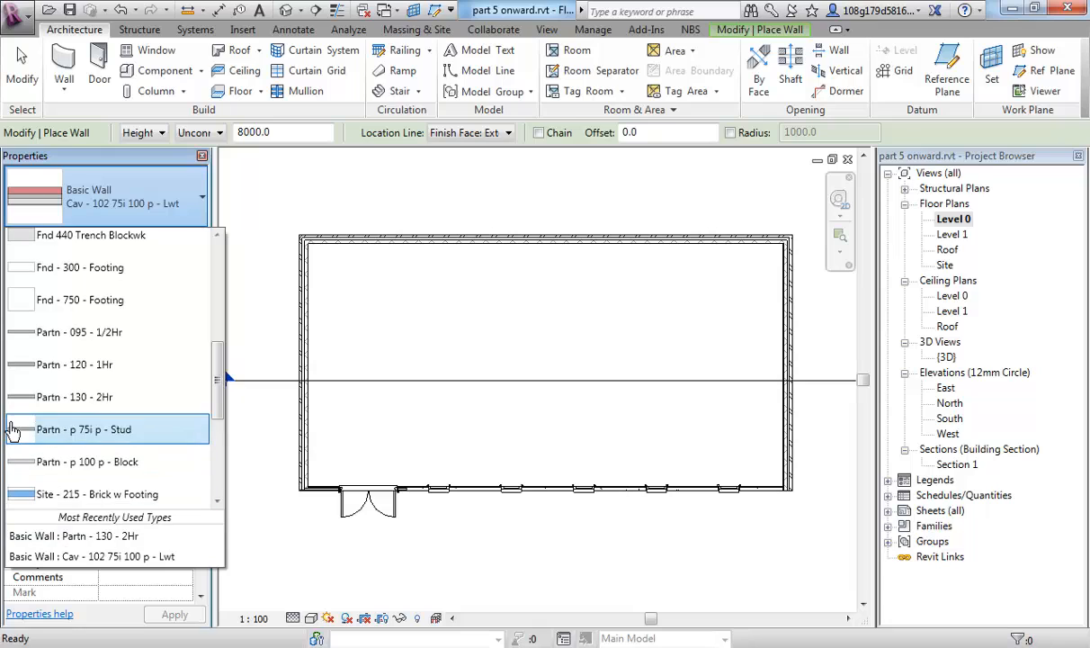
left_click(86, 431)
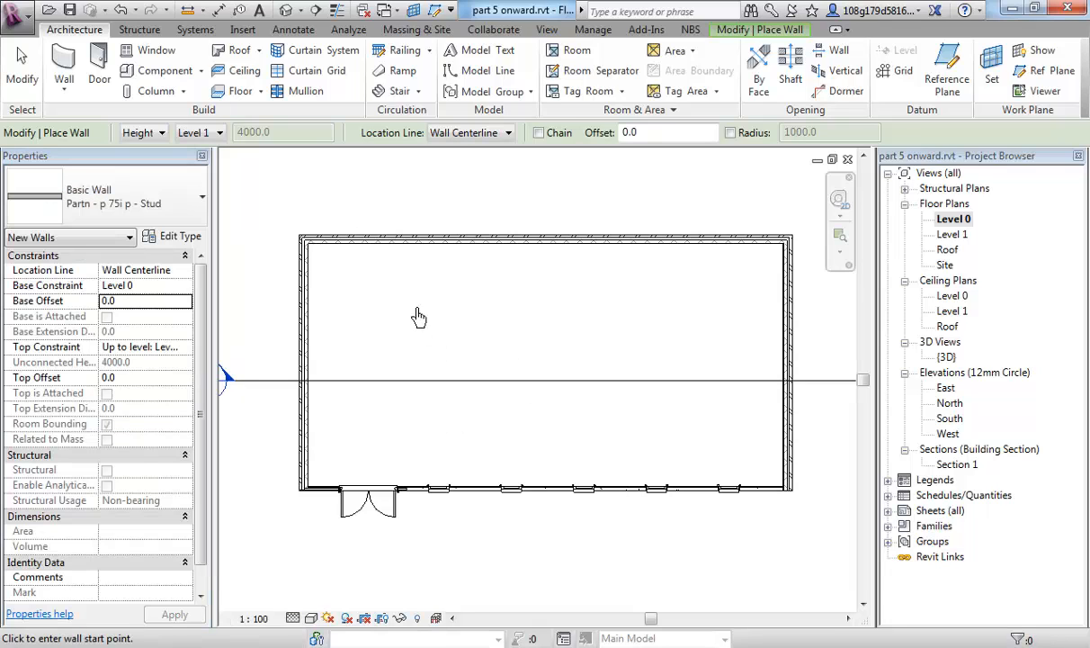
Step: Draw a full-width partition about 2650 mm inside the north wall, with three cross partitions north of it, spaced about 3950, 4700 and 3450 mm from west to east
left_click(309, 330)
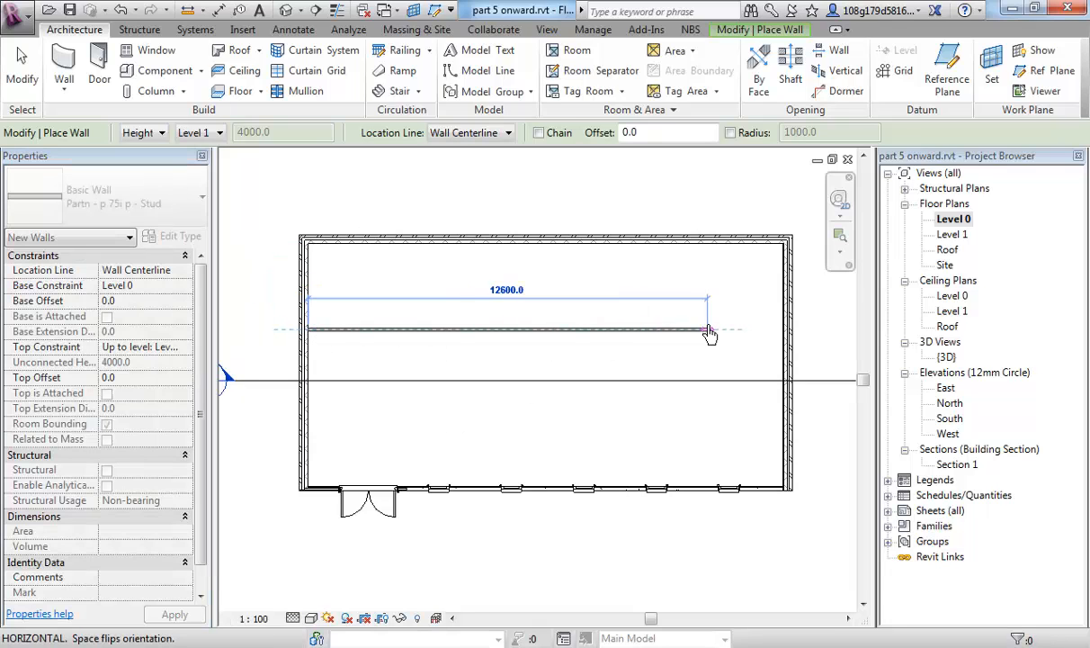
left_click(781, 333)
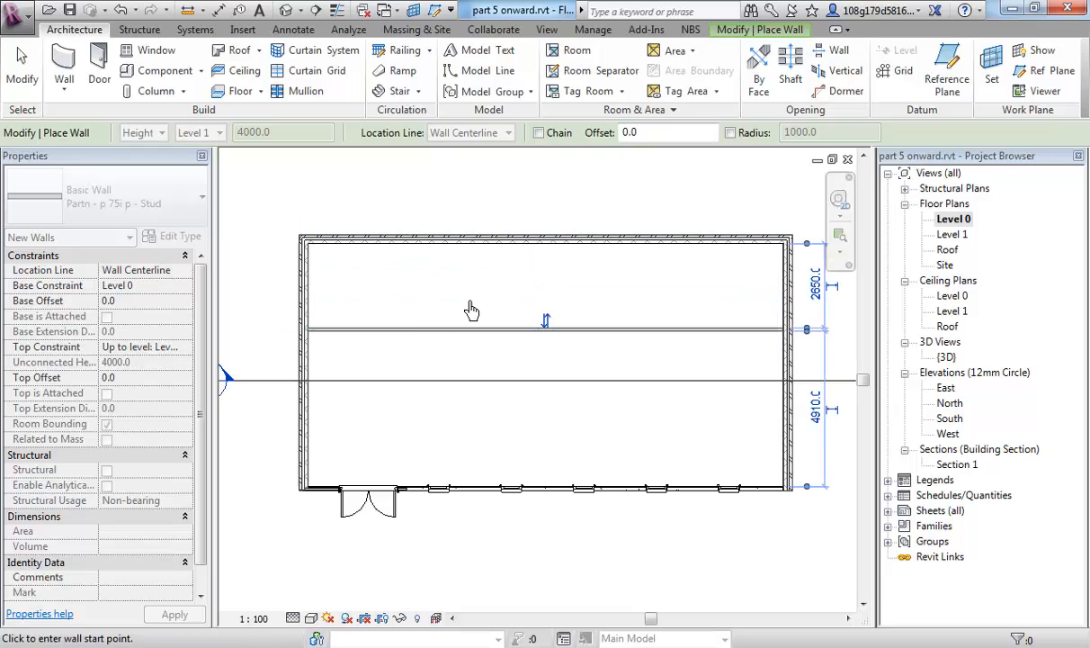
left_click(434, 330)
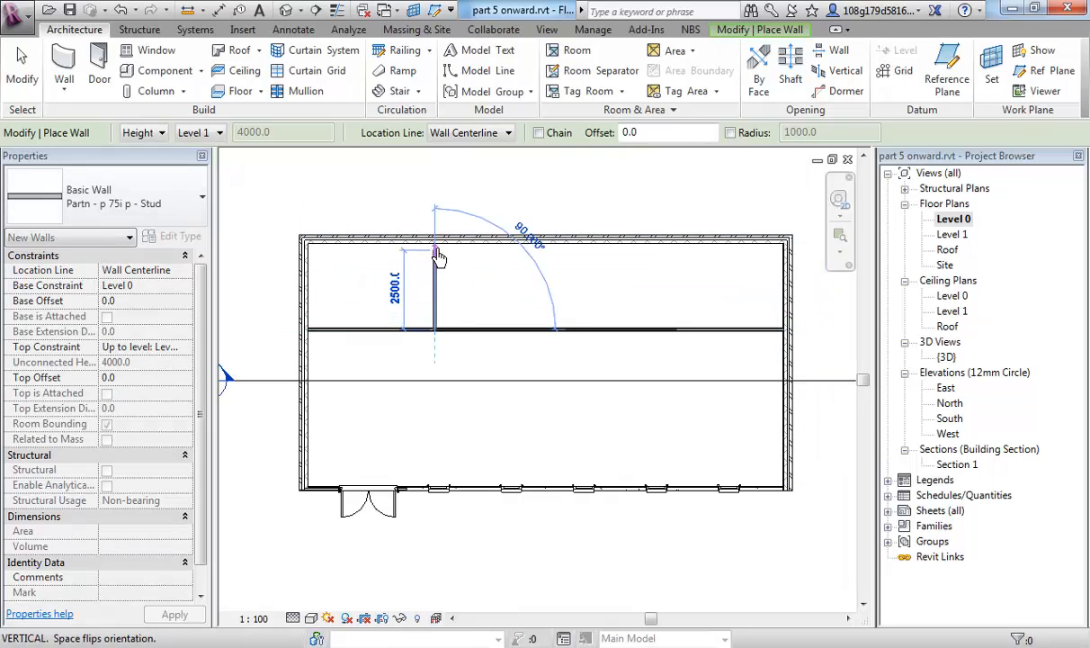
left_click(438, 255)
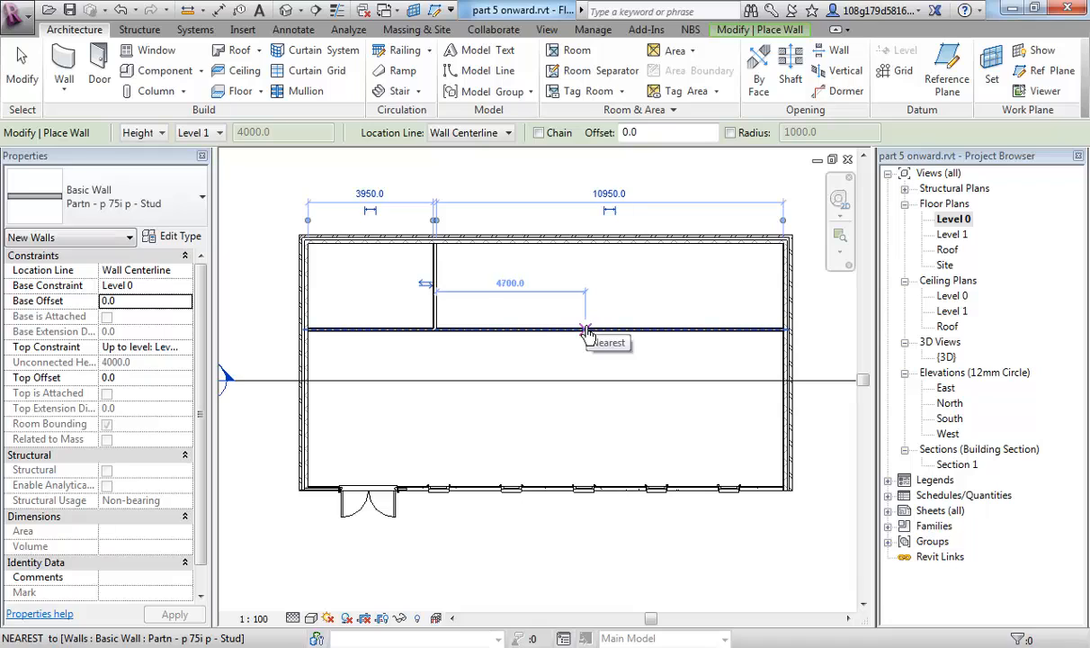
left_click(585, 331)
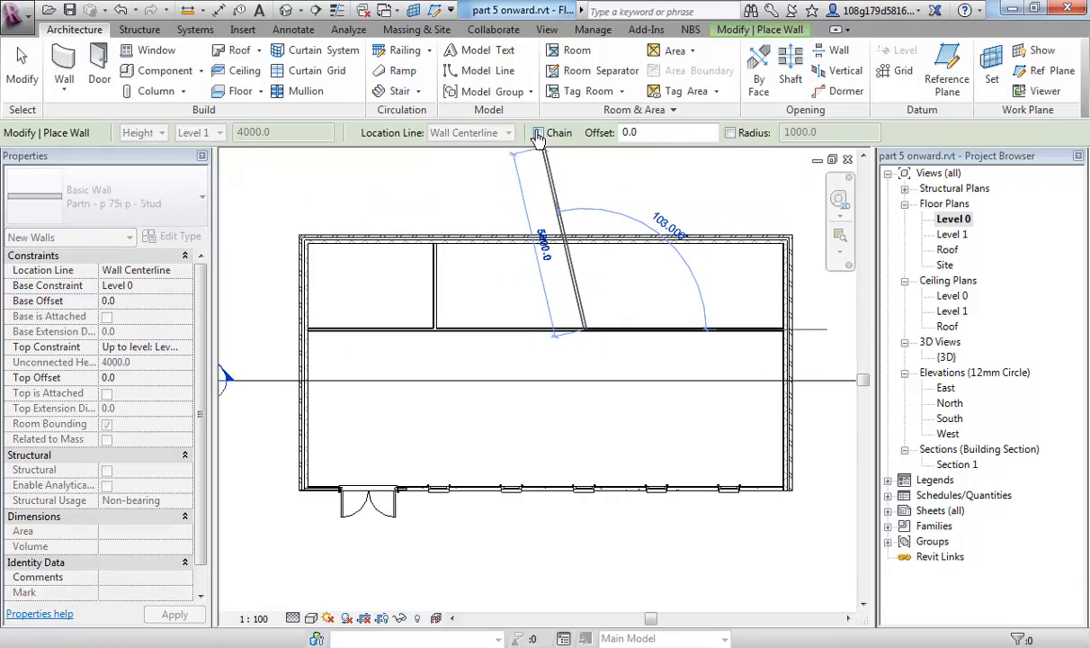
left_click(589, 252)
left_click(698, 330)
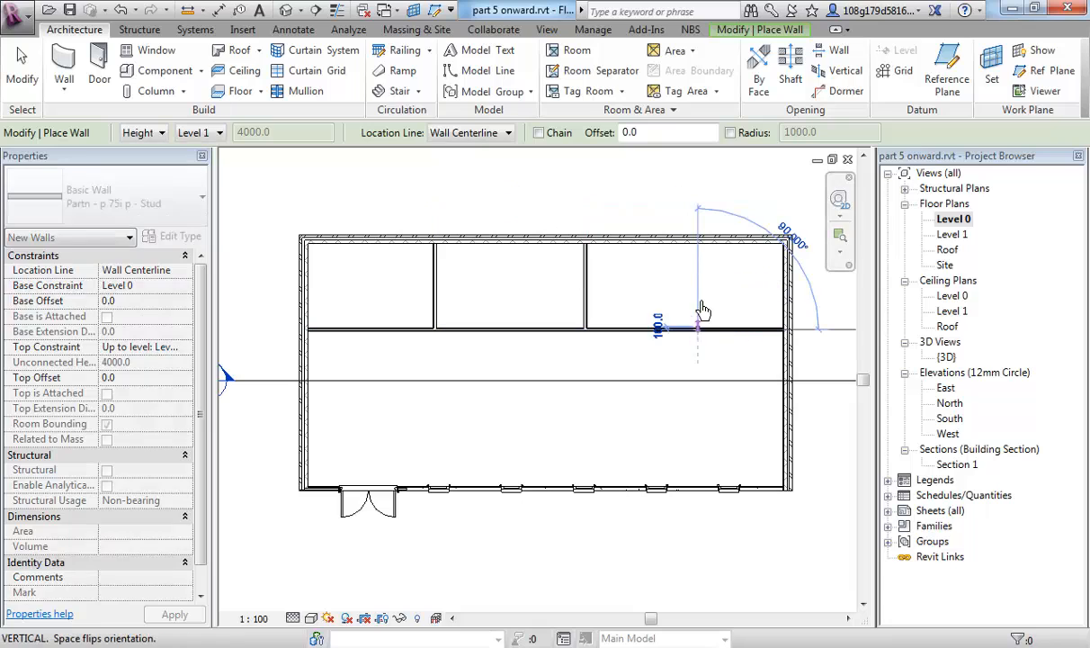
left_click(700, 251)
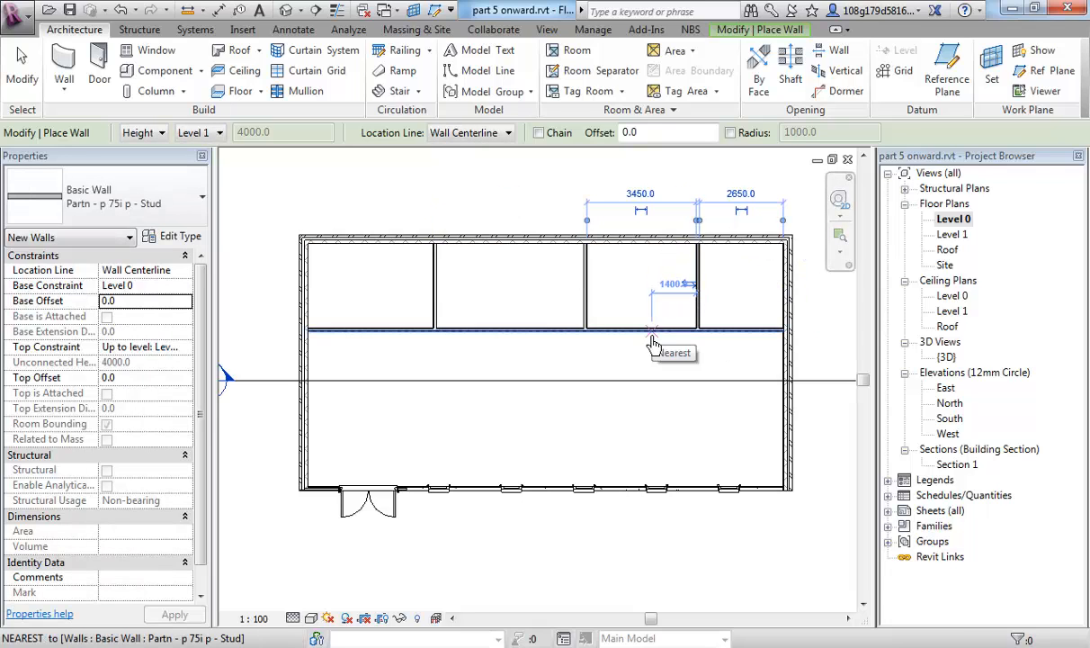
Step: Draw three cross partitions from the long partition to the south wall, starting about 1150 mm east of the northwest room, spaced about 2150 and 2200 mm
left_click(618, 486)
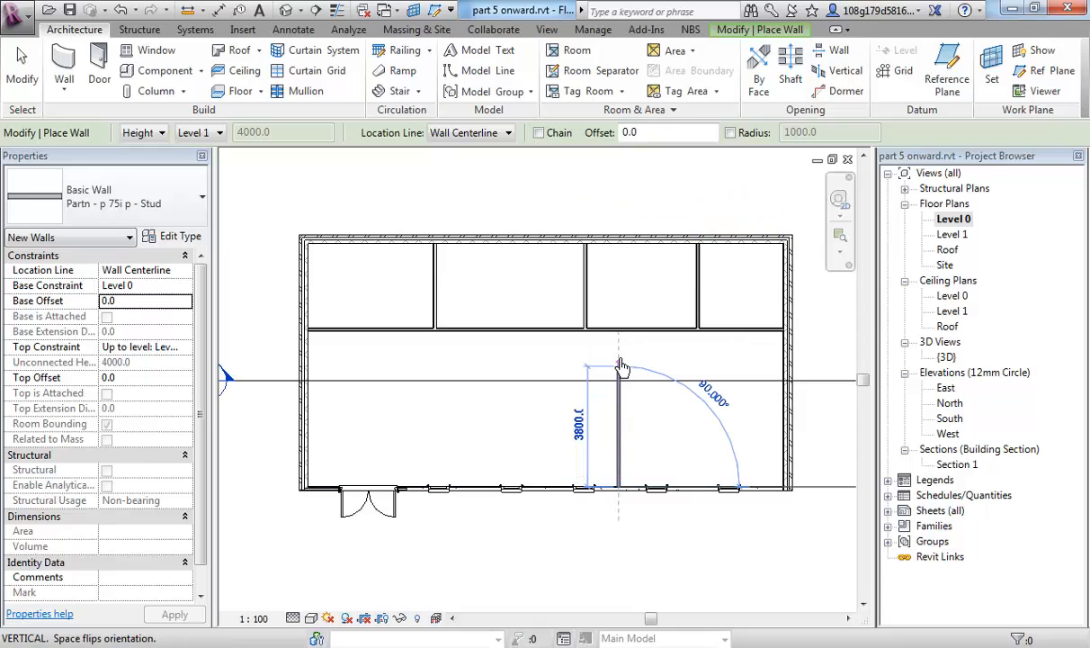
left_click(618, 331)
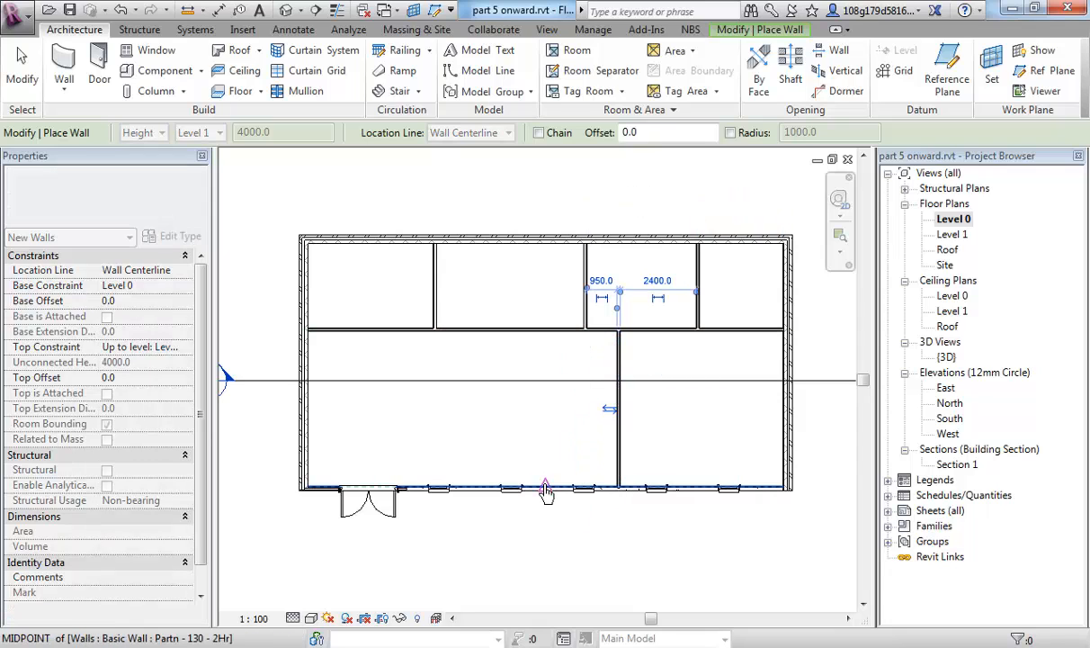
left_click(546, 490)
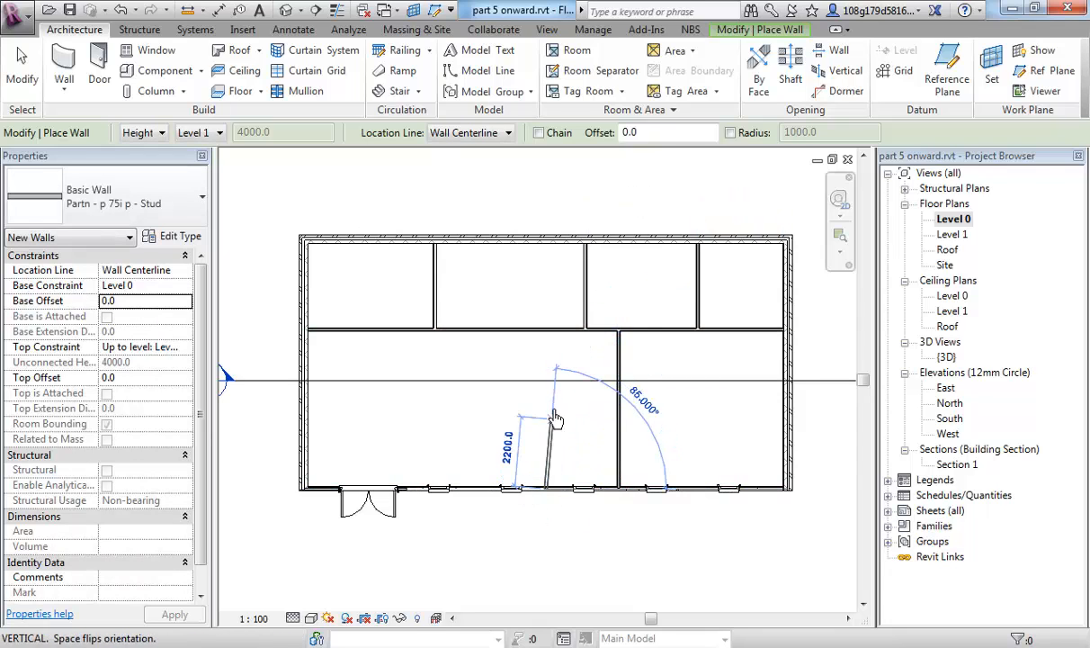
left_click(548, 333)
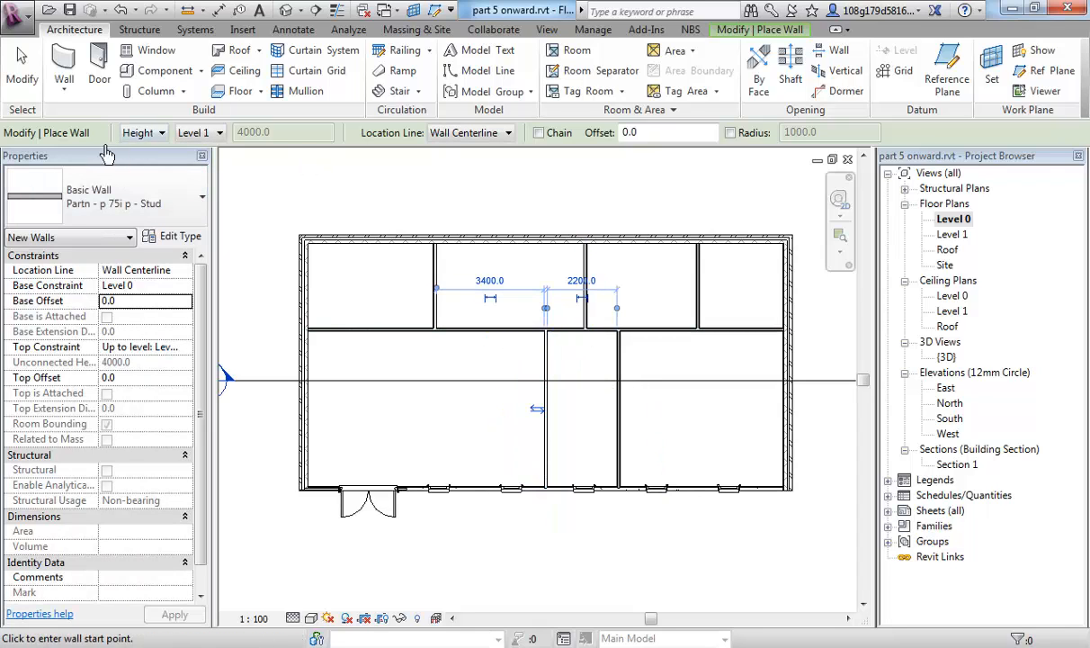
left_click(219, 133)
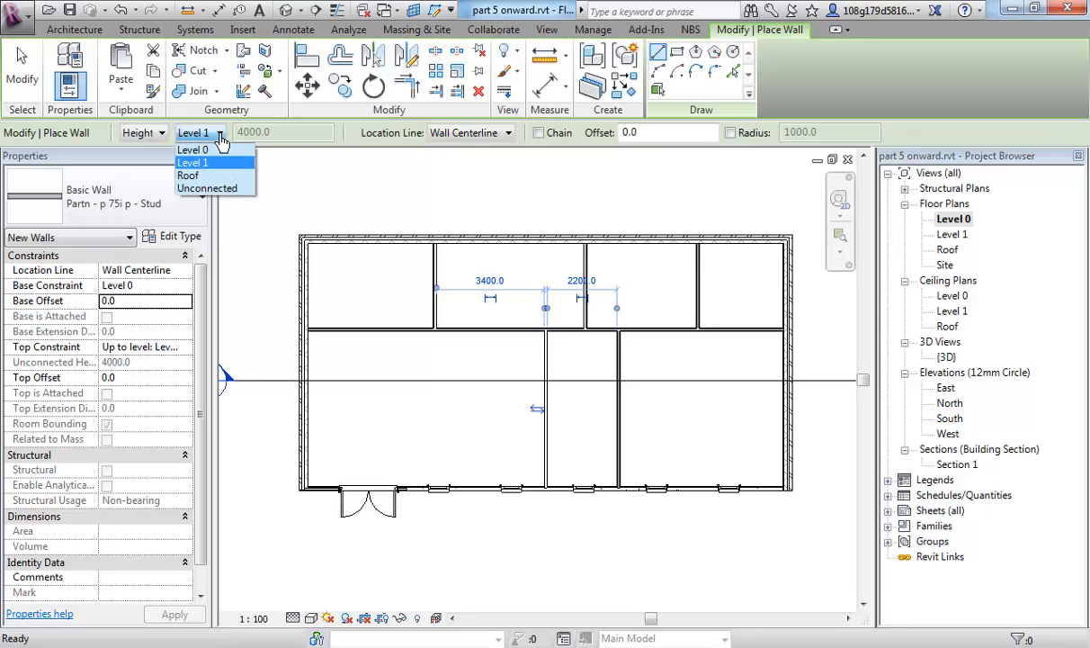
left_click(221, 137)
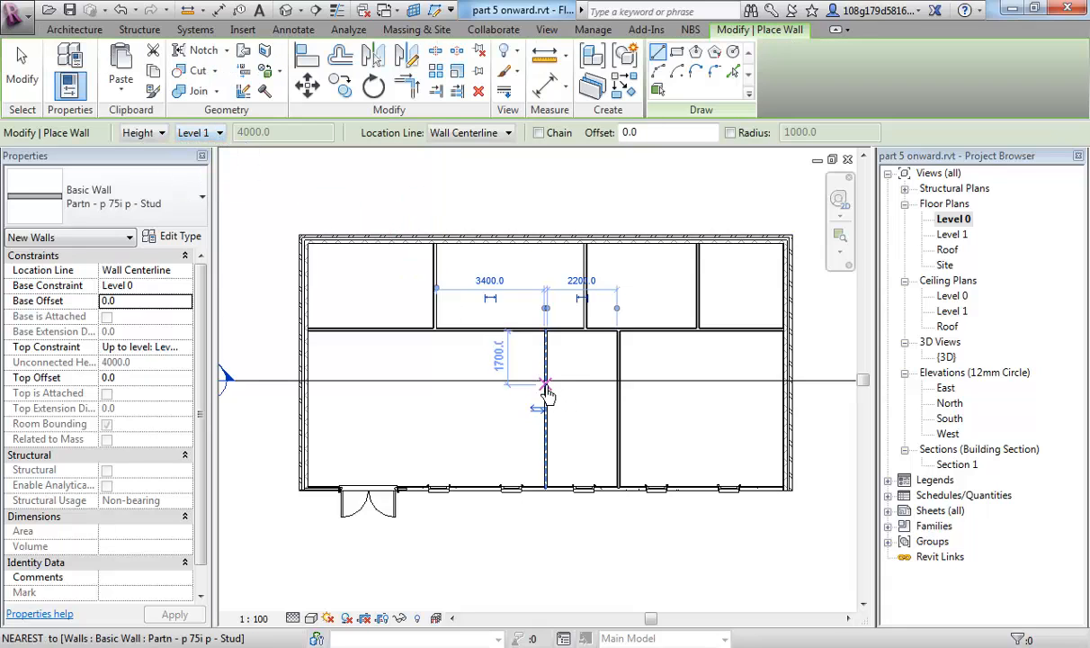
left_click(475, 494)
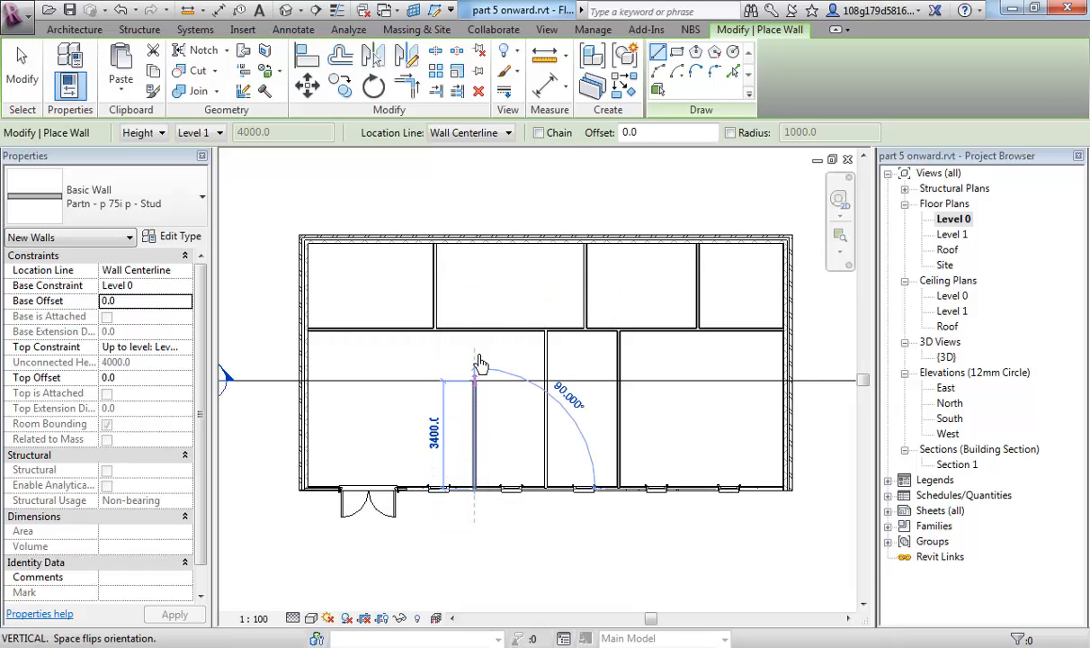
left_click(475, 329)
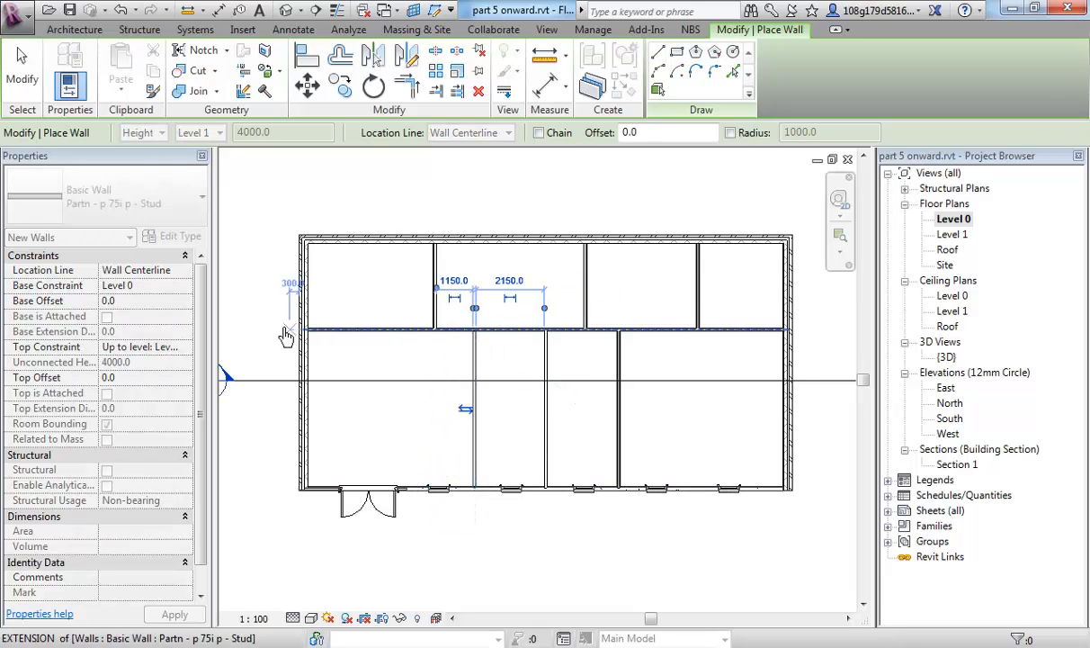
key("Escape")
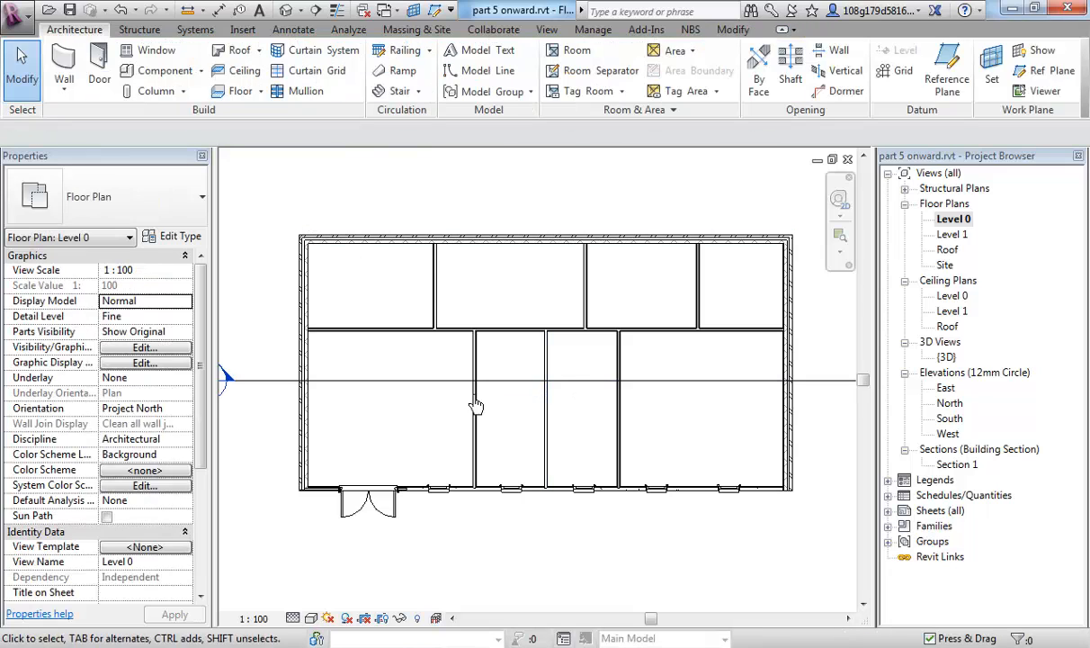
Step: Sketch a rectangular Plain compound ceiling of 3950 by 2650 mm over the northwest room, offset 2600 mm from Level 0, and finish the sketch
scroll(400, 431, "down", 3)
scroll(449, 448, "up", 3)
scroll(386, 408, "down", 1)
middle_click_drag(370, 405, 397, 433)
scroll(450, 418, "up", 1)
middle_click_drag(460, 463, 400, 404)
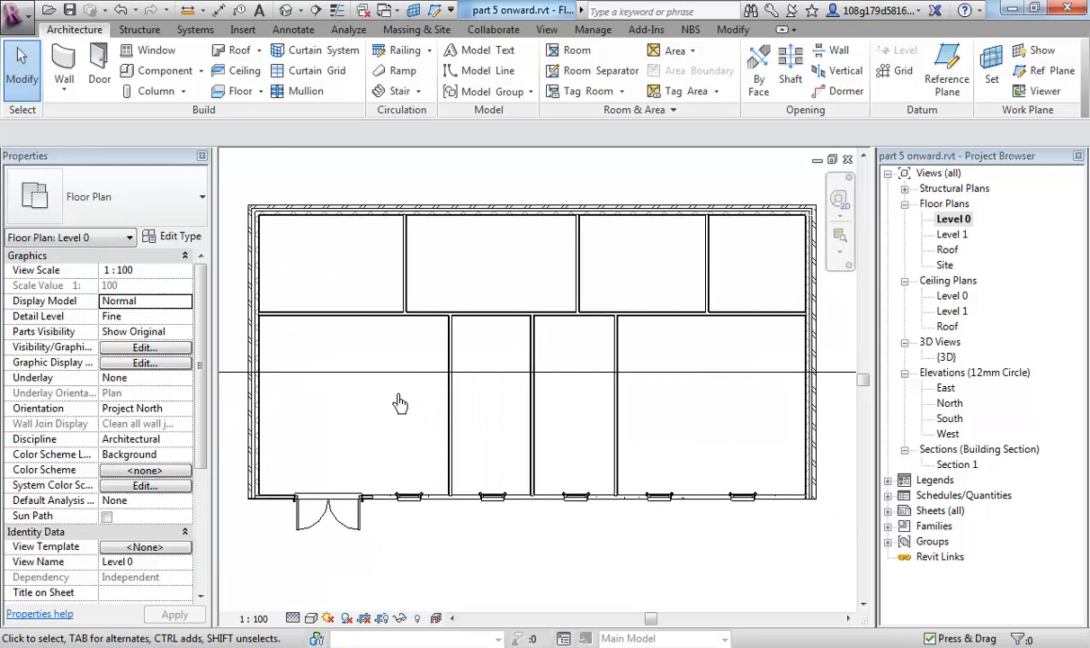
left_click(241, 71)
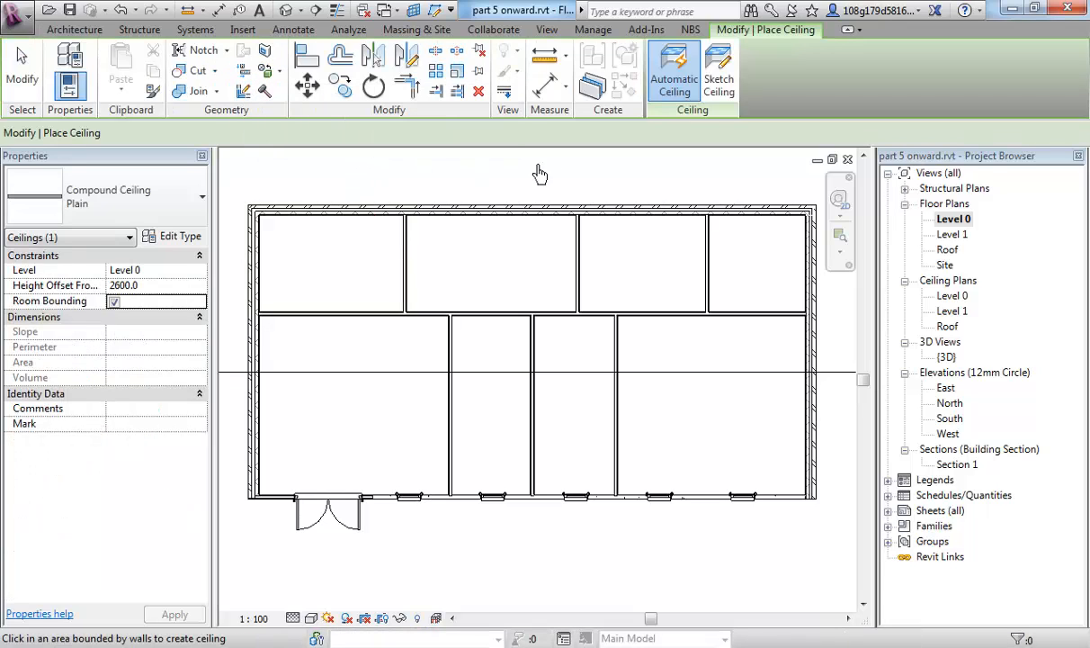
left_click(721, 90)
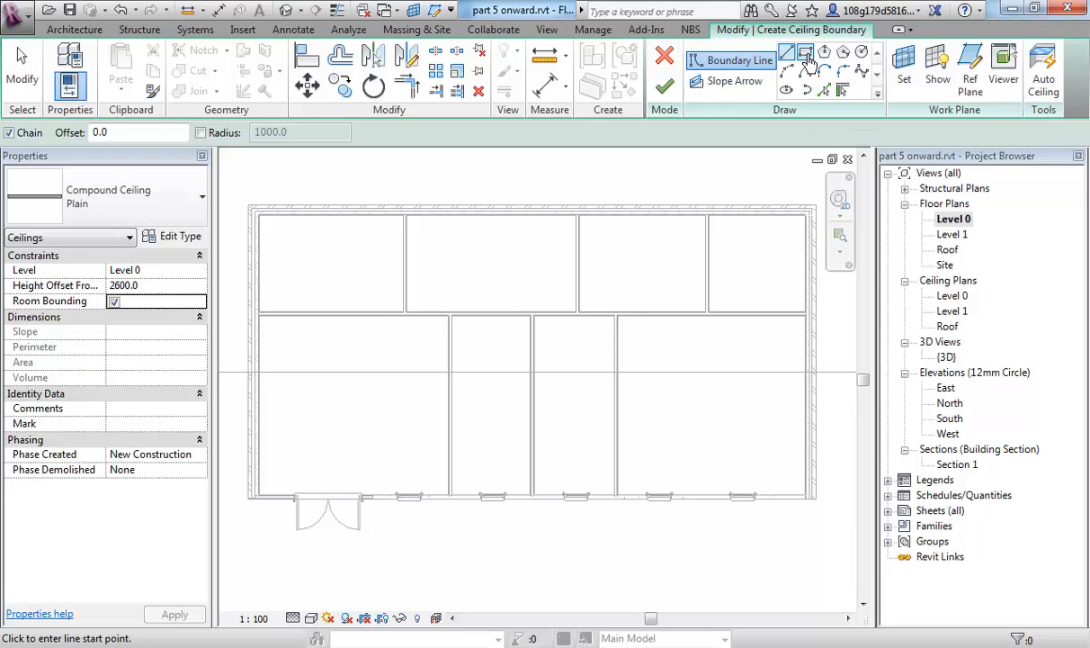
left_click(805, 54)
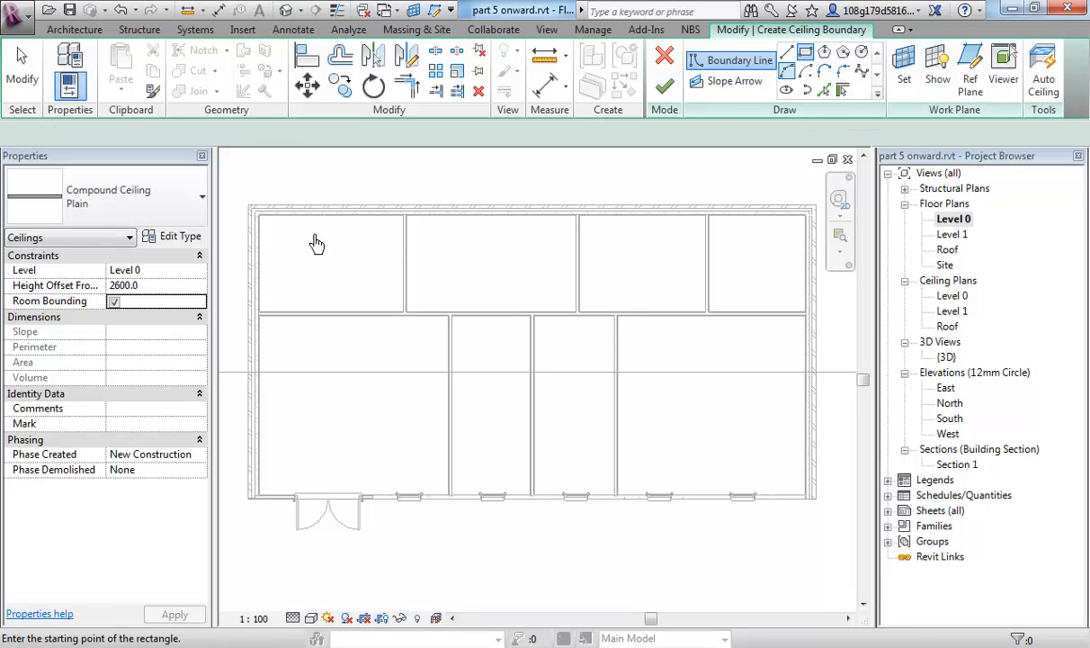
left_click(261, 218)
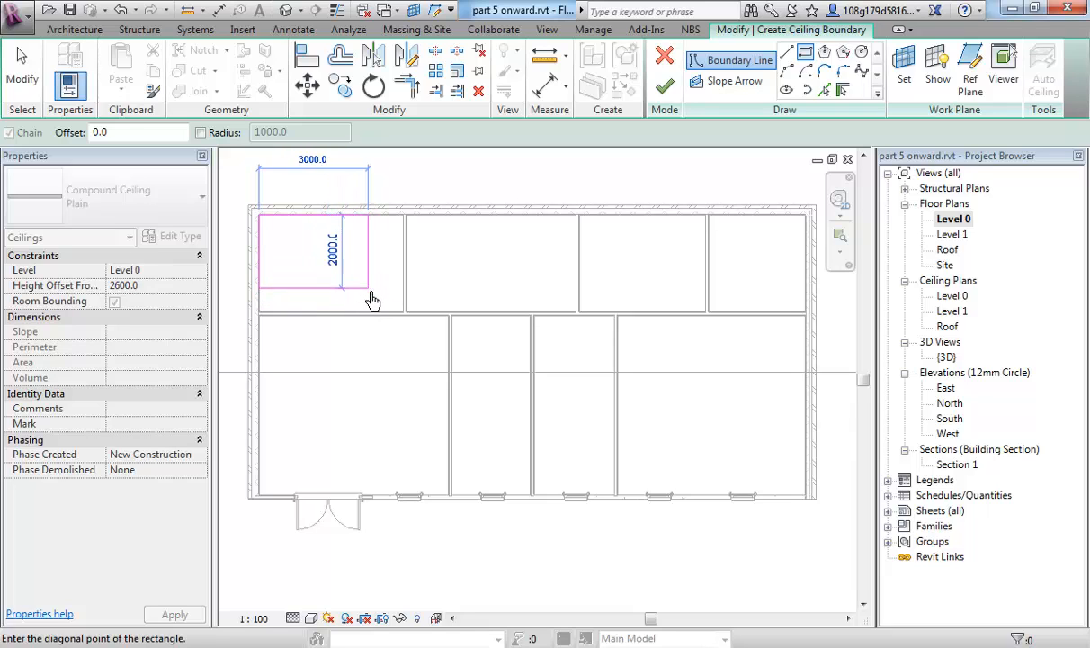
left_click(404, 313)
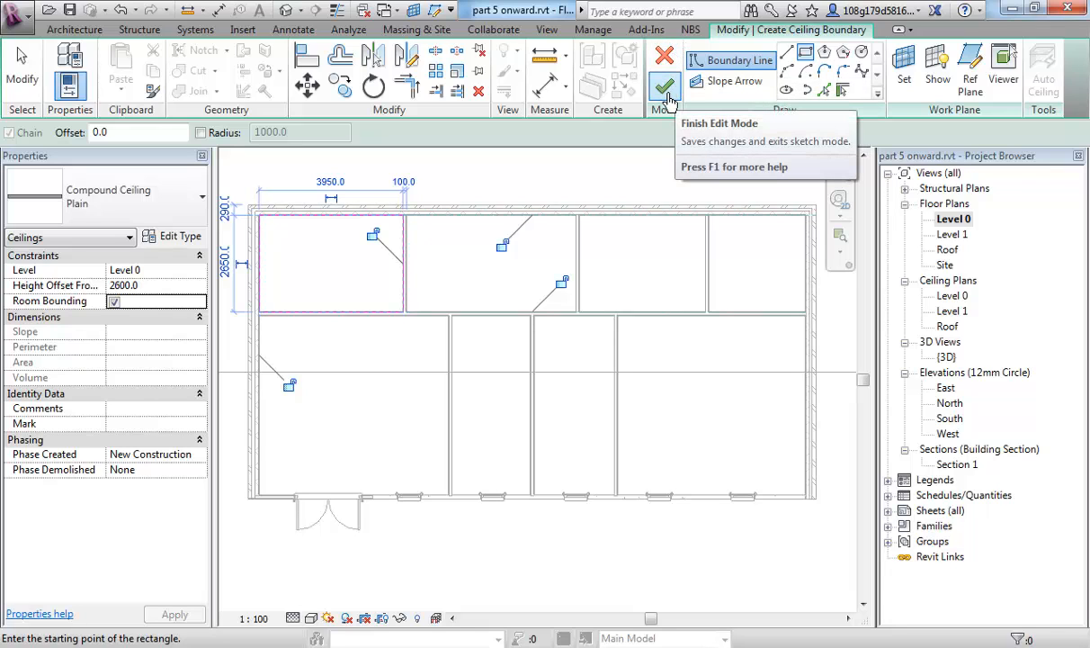
left_click(664, 93)
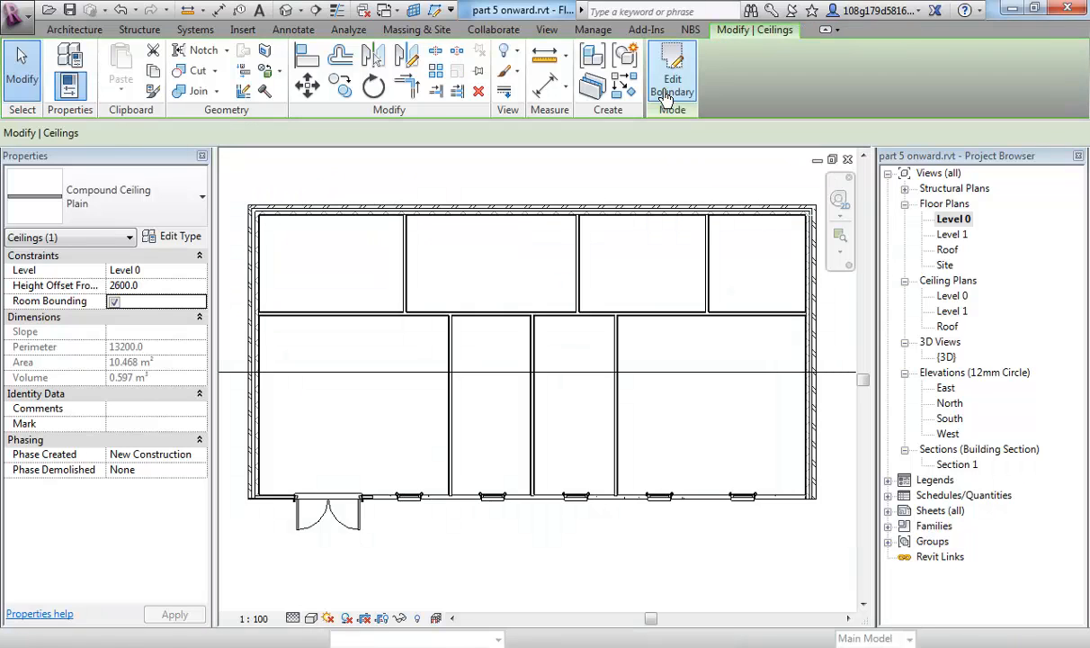
Step: Open the Level 0 ceiling plan and check the ceiling over the northwest room
scroll(580, 283, "down", 2)
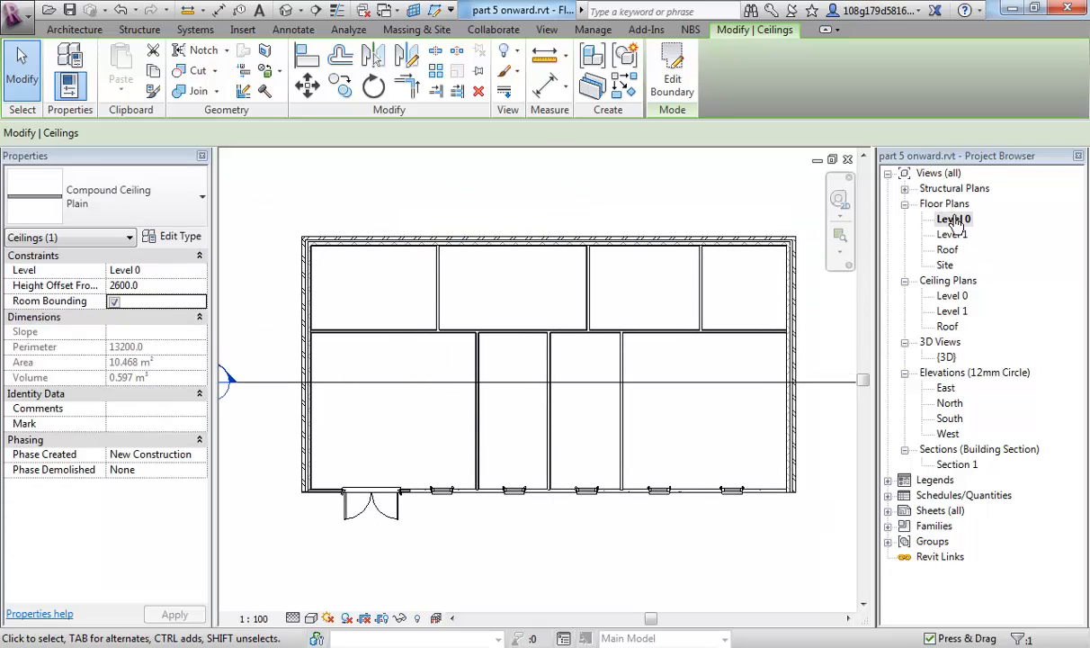
middle_click_drag(514, 295, 496, 294)
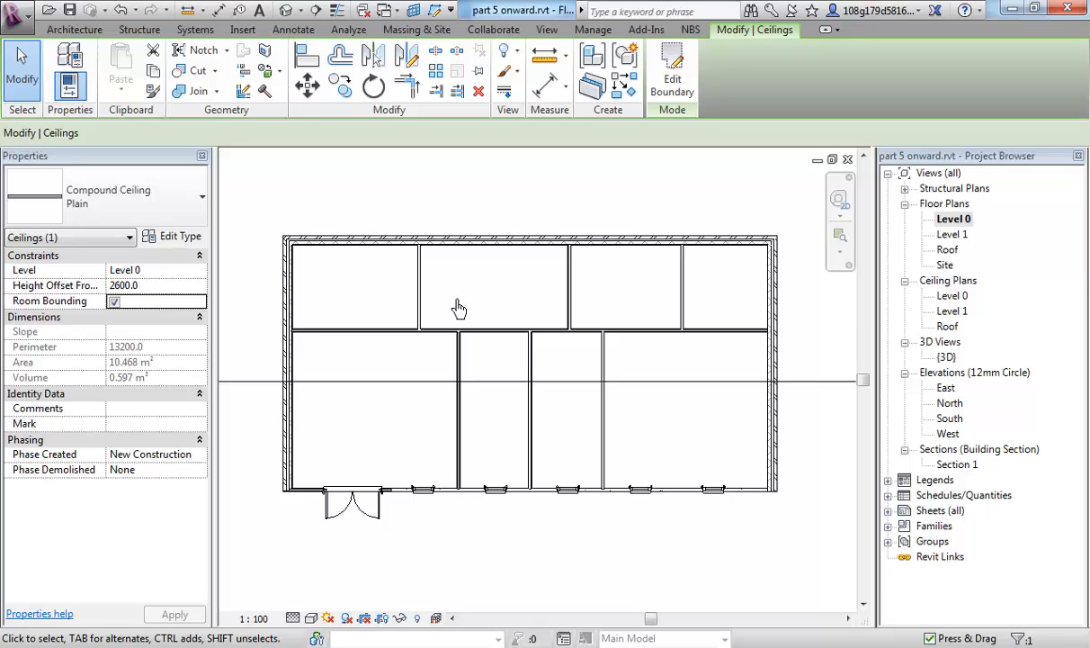
scroll(445, 301, "up", 2)
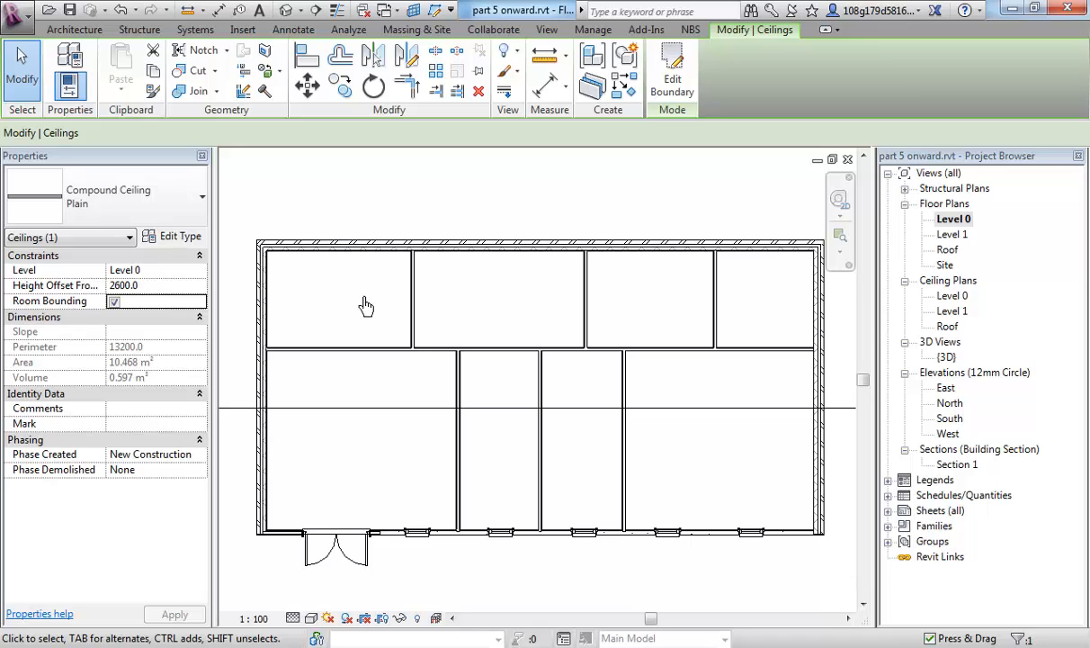
middle_click_drag(482, 307, 479, 310)
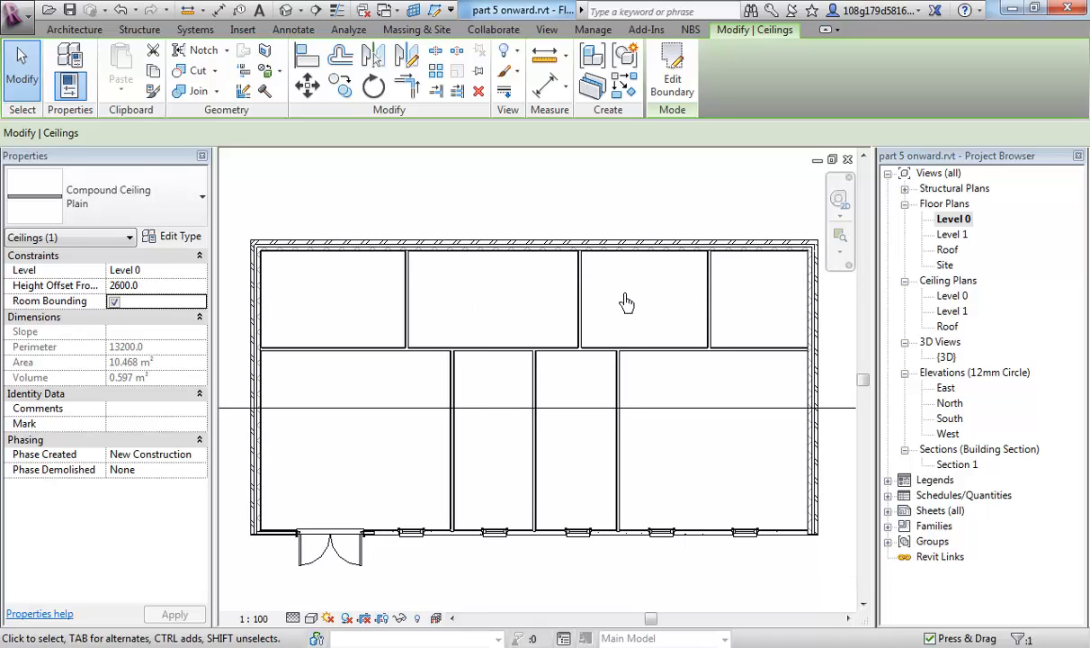
double_click(953, 297)
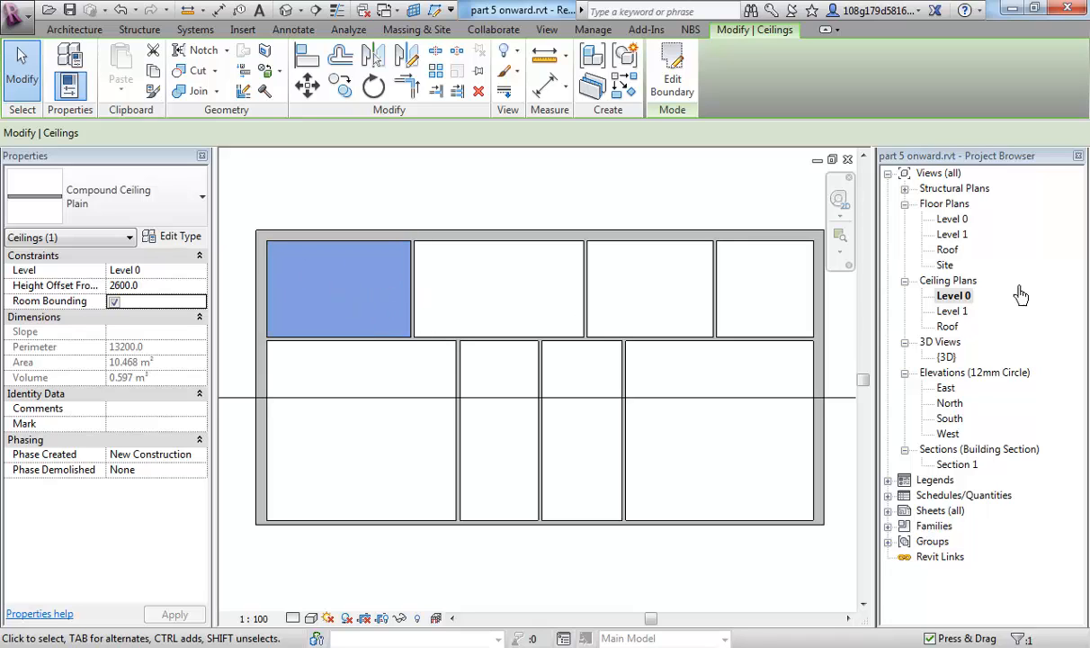
Step: Return to the Level 0 floor plan and place automatic Plain ceilings in the remaining enclosed rooms, offset 2600 mm from Level 0
double_click(953, 222)
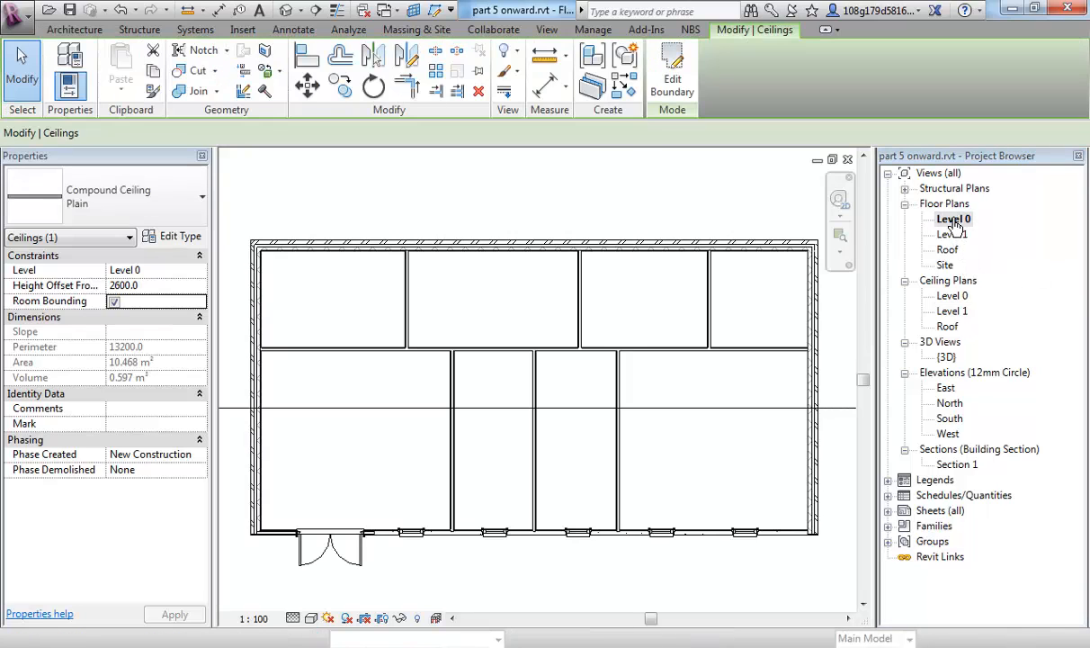
left_click(78, 31)
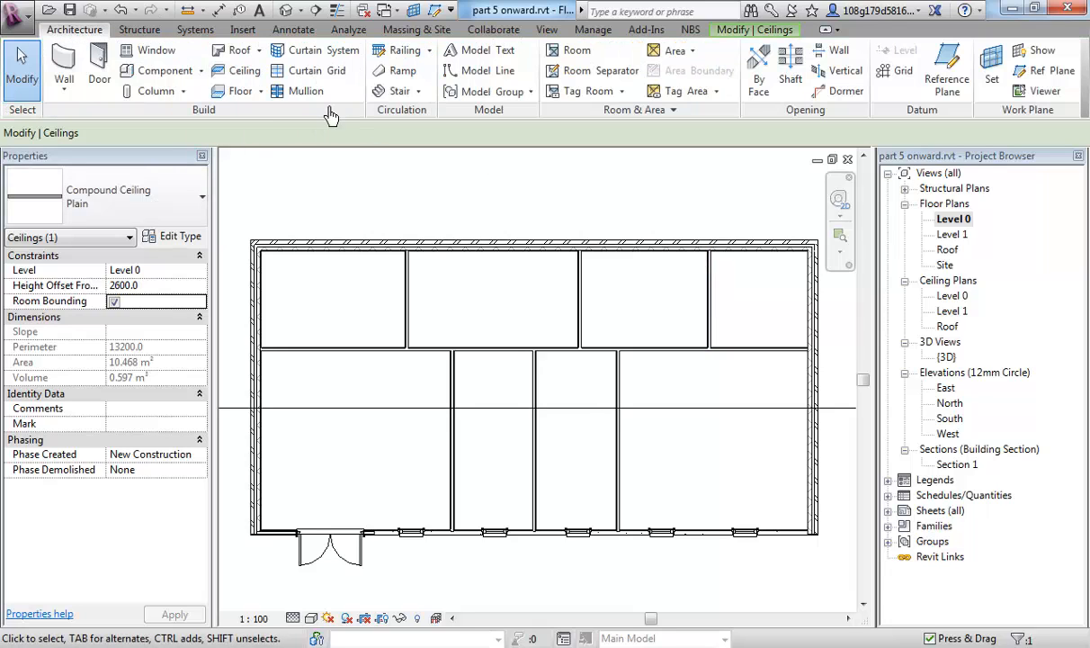
left_click(243, 79)
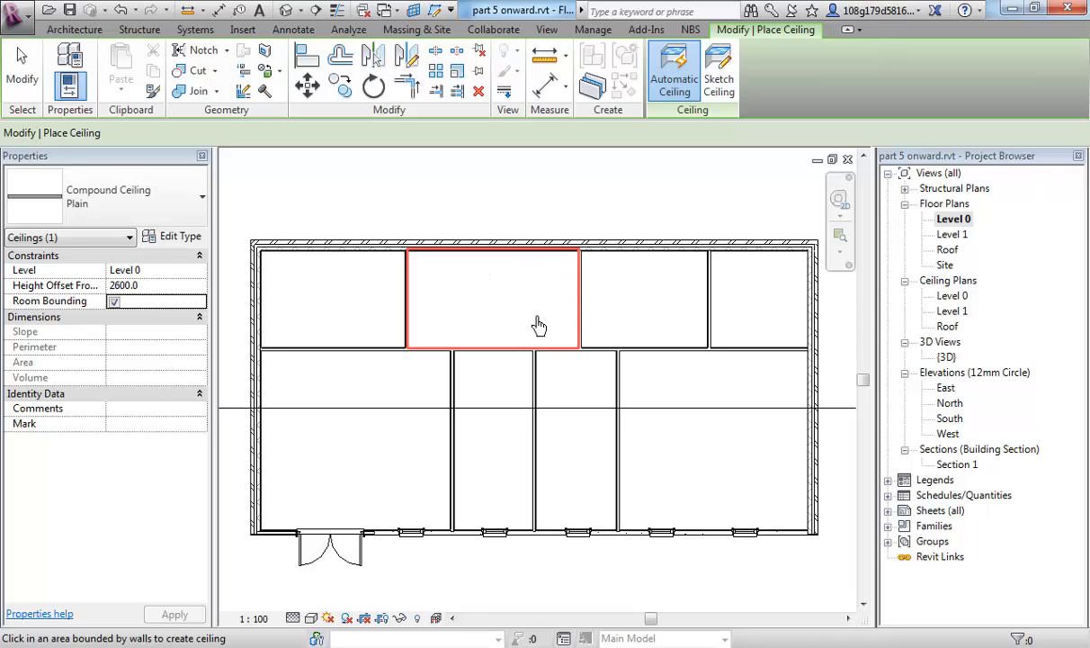
left_click(498, 302)
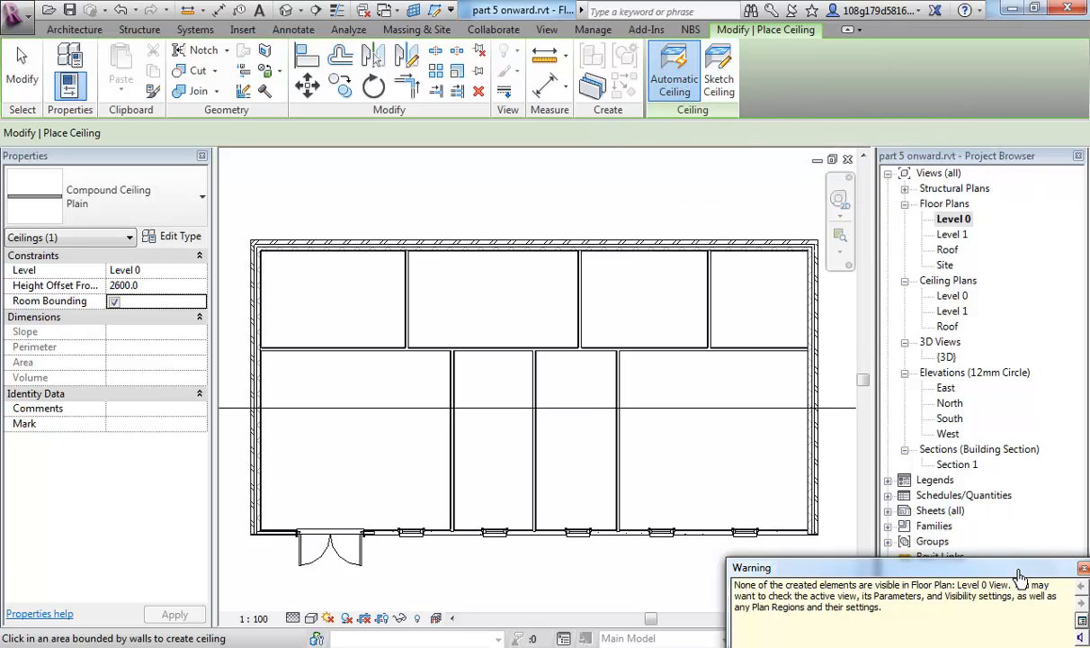
left_click(1084, 569)
key("Escape")
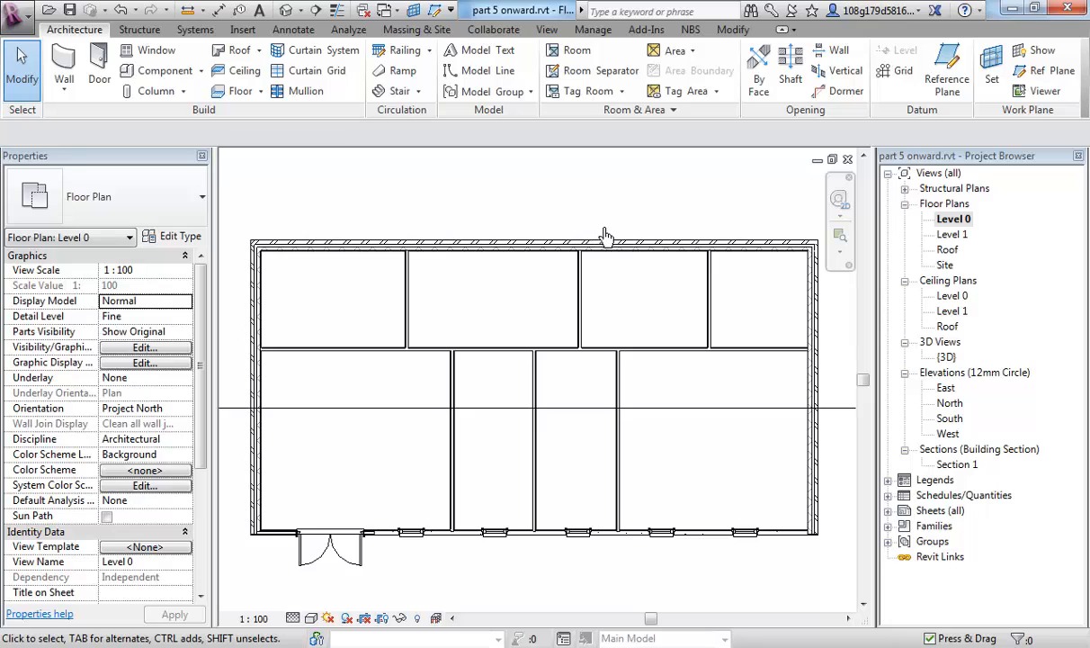
Step: Reopen the Level 0 ceiling plan and review the ceilings across all rooms
double_click(954, 297)
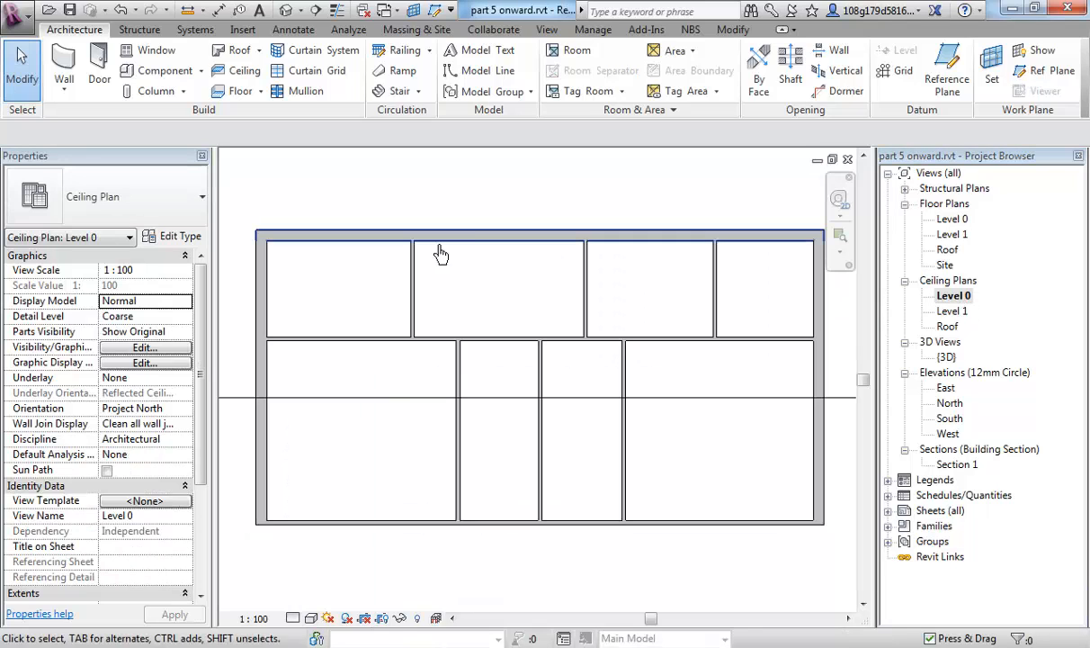
scroll(567, 207, "down", 2)
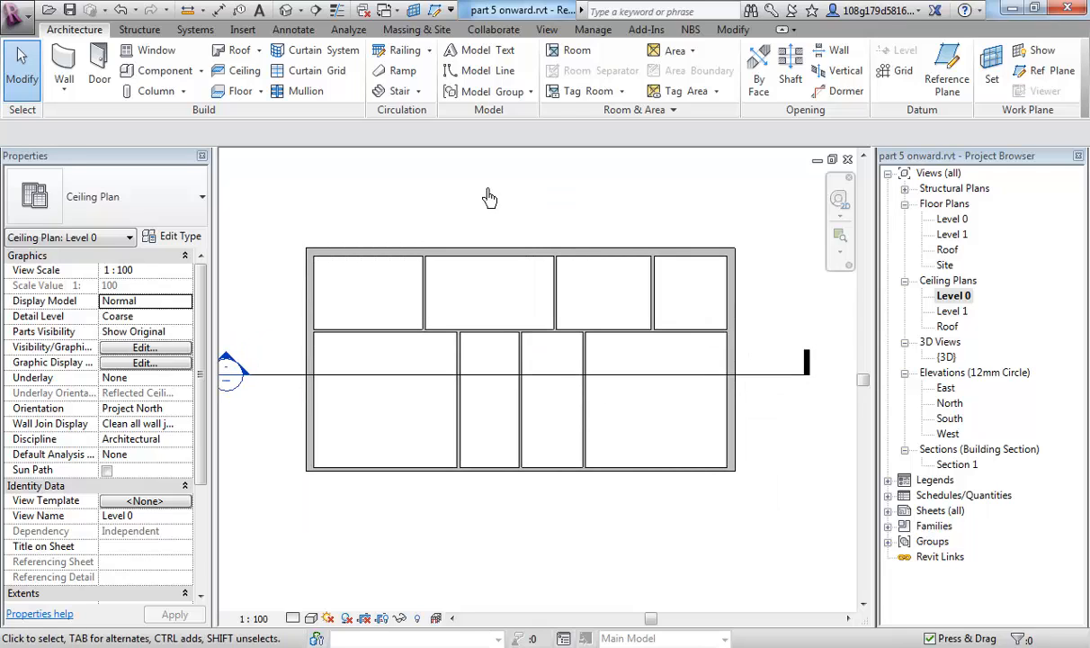
left_click(239, 70)
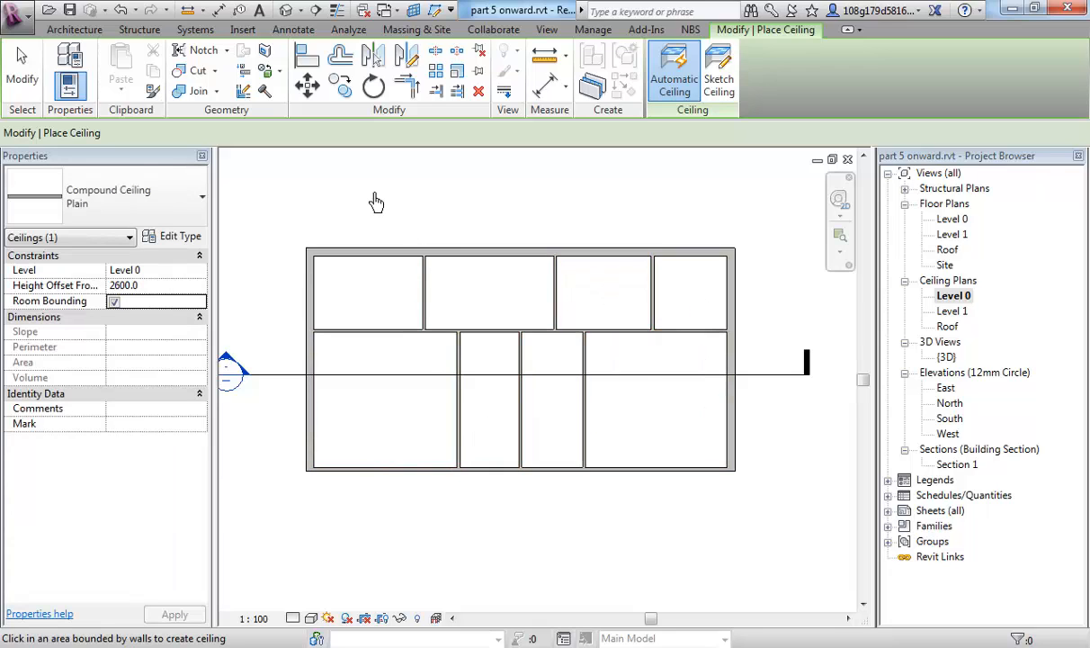
key("Escape")
key("Escape")
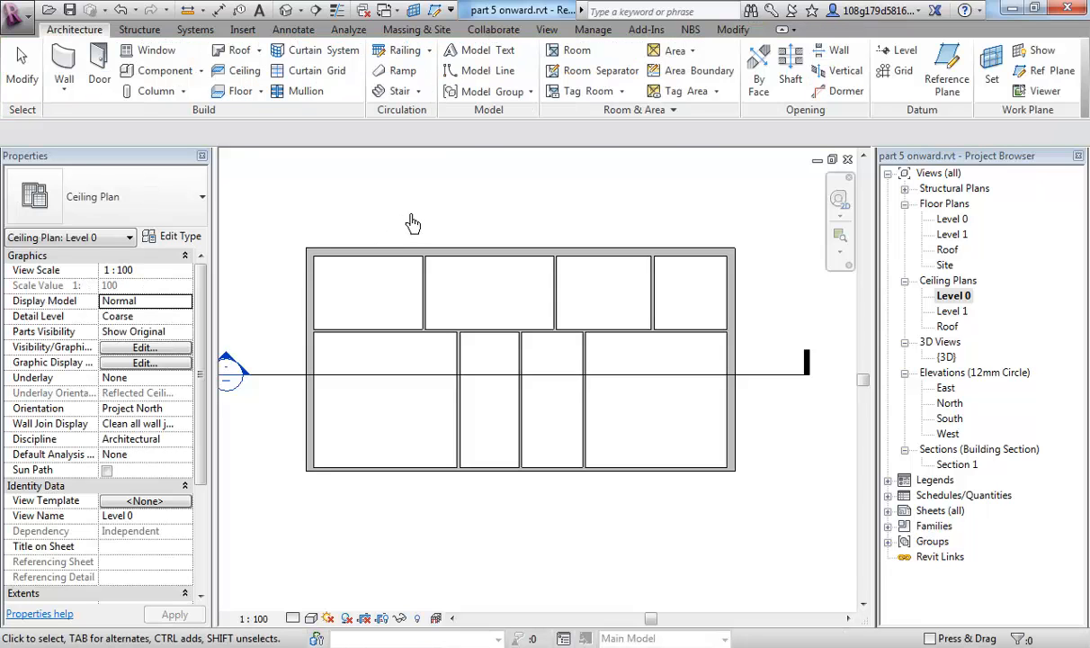
Step: Open Section 1 from its section mark in the plan and examine the ceilings between the Level 0 and Level 1 floors
scroll(418, 220, "up", 1)
middle_click_drag(429, 210, 431, 200)
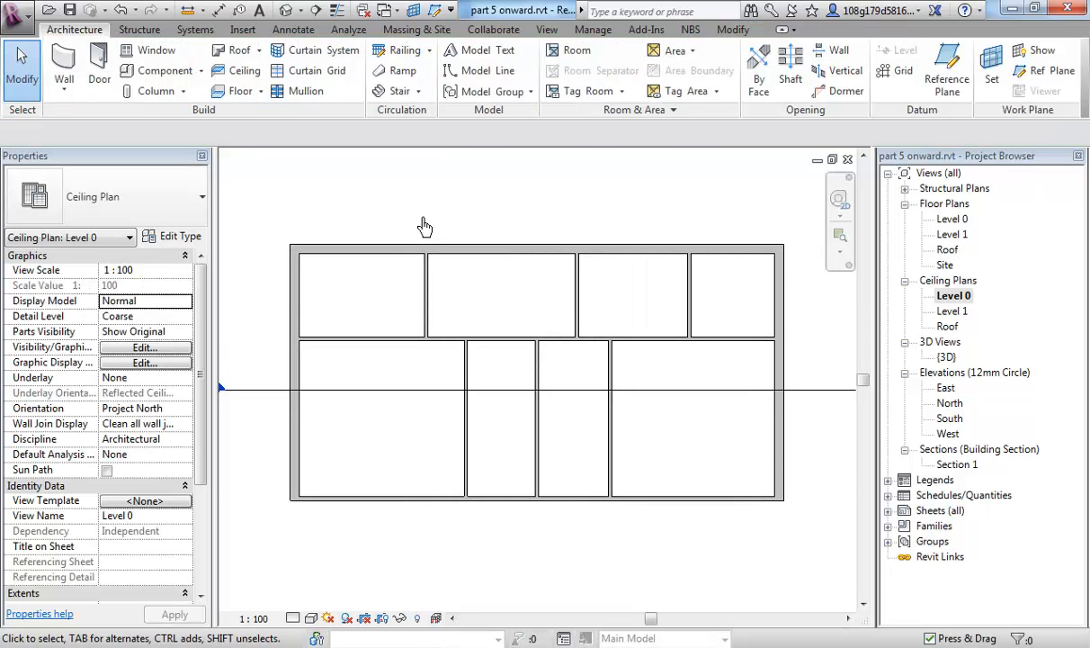
scroll(424, 221, "down", 1)
middle_click_drag(323, 325, 384, 312)
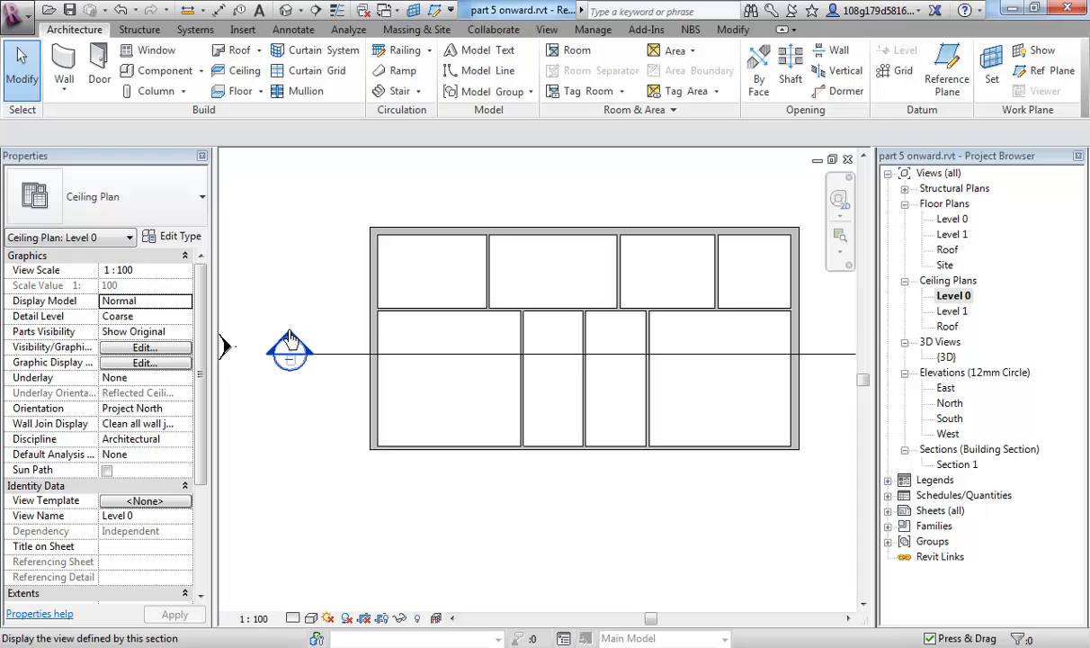
double_click(289, 343)
middle_click_drag(614, 490, 620, 370)
scroll(497, 376, "up", 3)
scroll(436, 385, "up", 1)
scroll(414, 388, "down", 3)
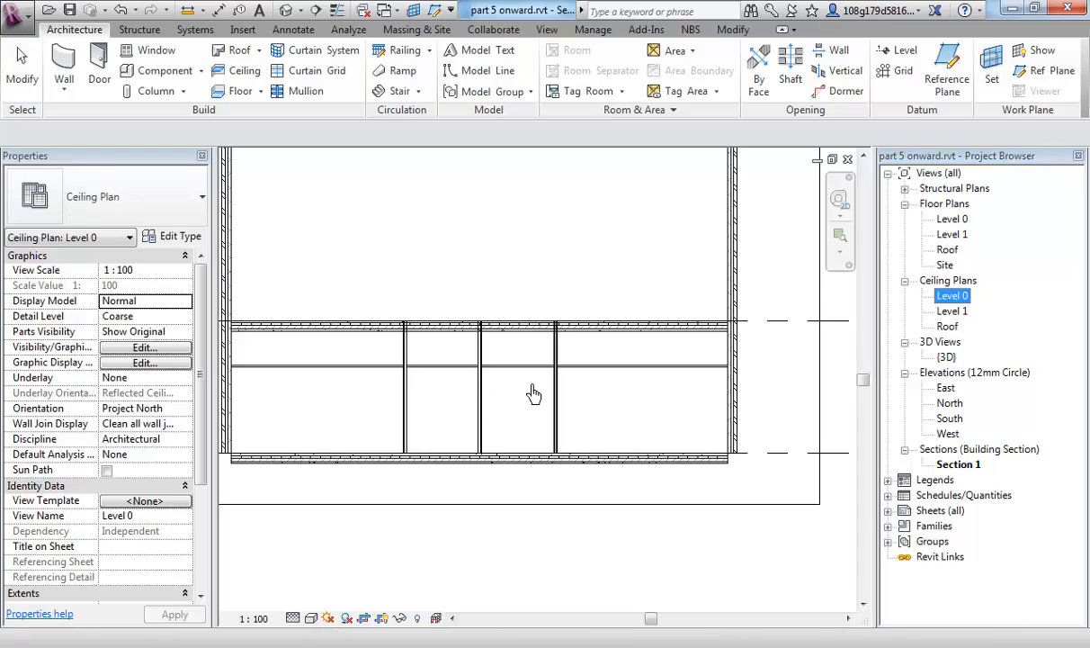
scroll(427, 387, "up", 2)
scroll(423, 383, "down", 1)
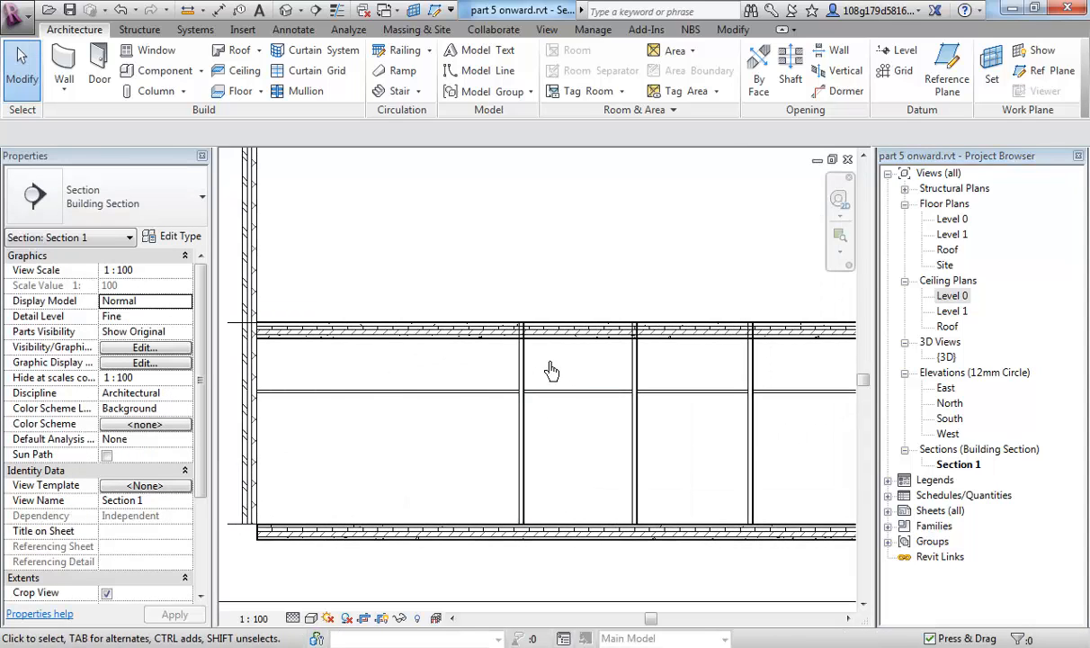
scroll(544, 378, "down", 2)
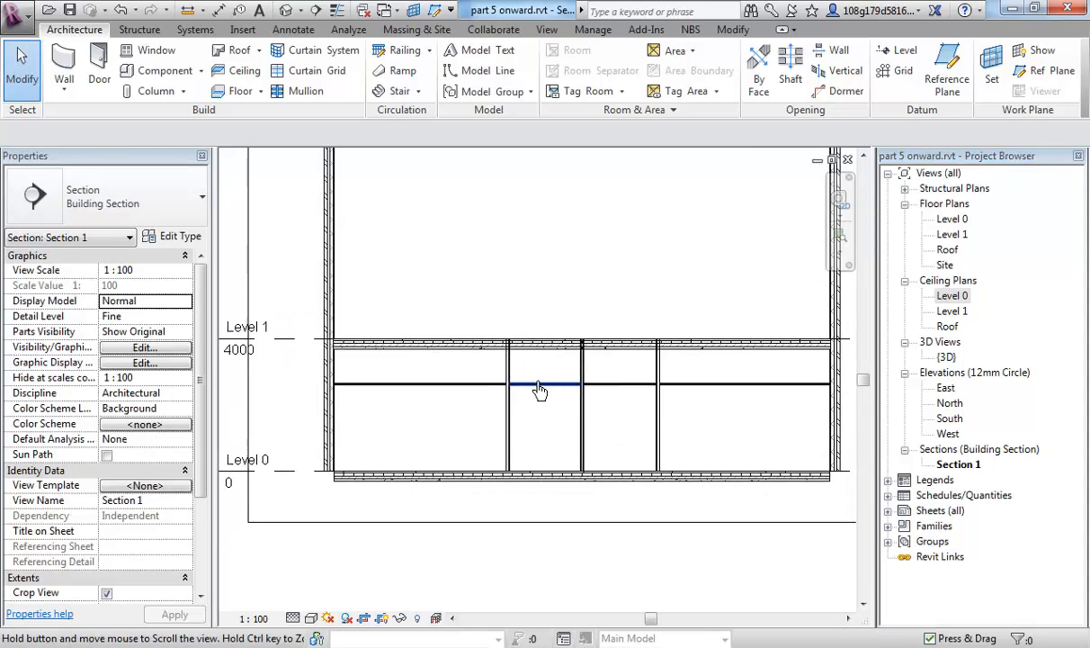
Step: Set the height offset from Level 0 of the leftmost ceiling in Section 1 to 2700 mm and check it against the neighbouring ceilings
left_click(444, 396)
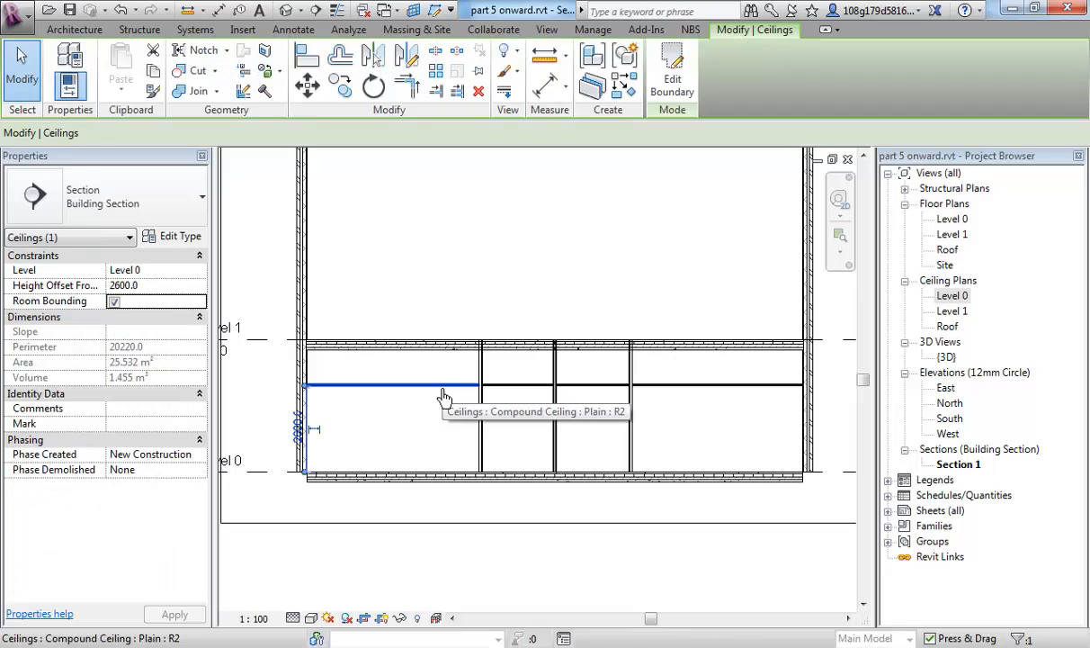
left_click(155, 288)
type("270")
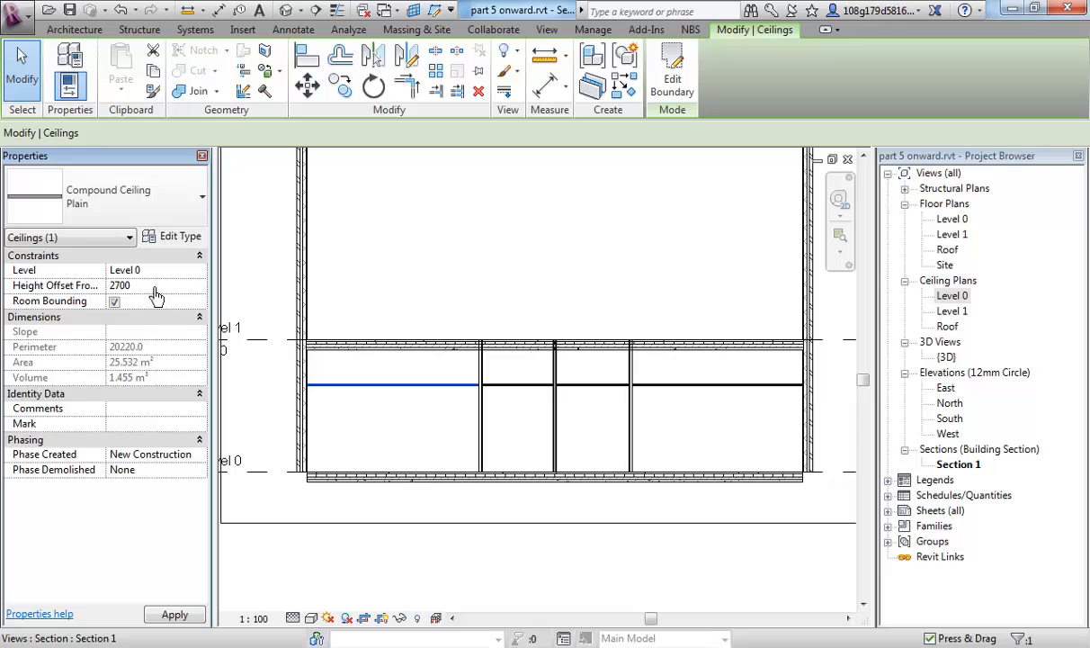
left_click(431, 433)
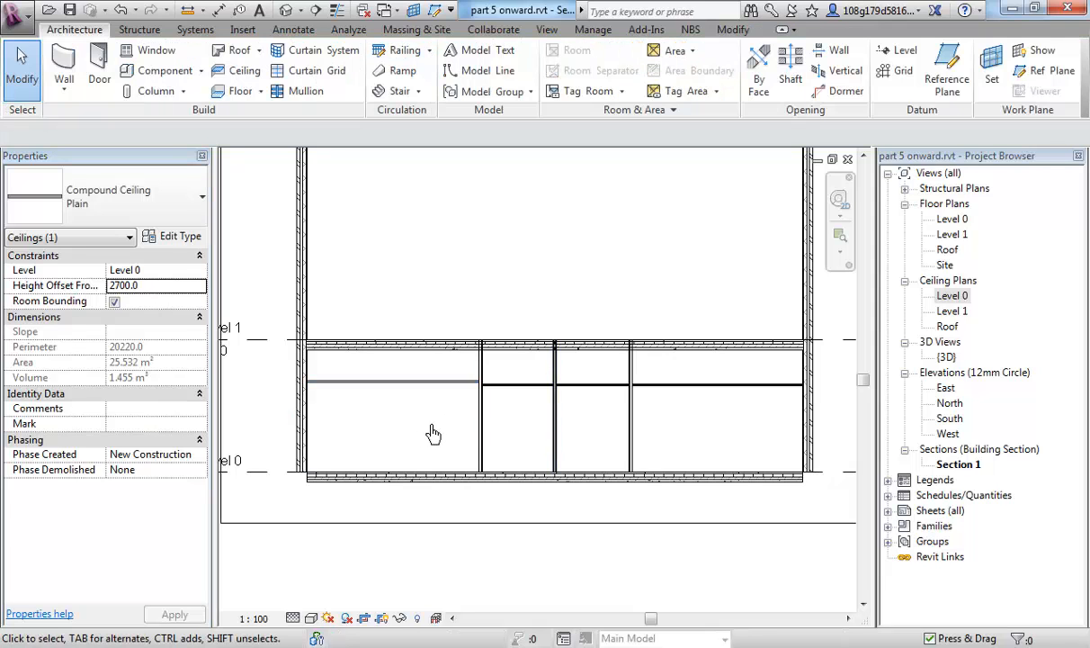
scroll(474, 324, "up", 4)
scroll(460, 410, "down", 6)
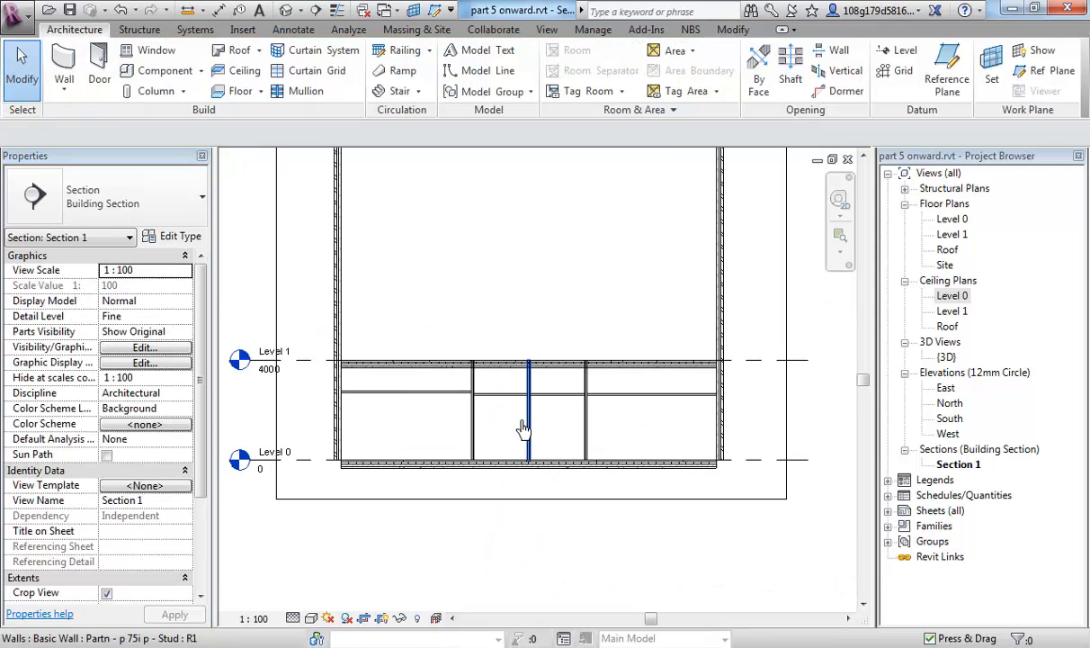
scroll(450, 410, "up", 3)
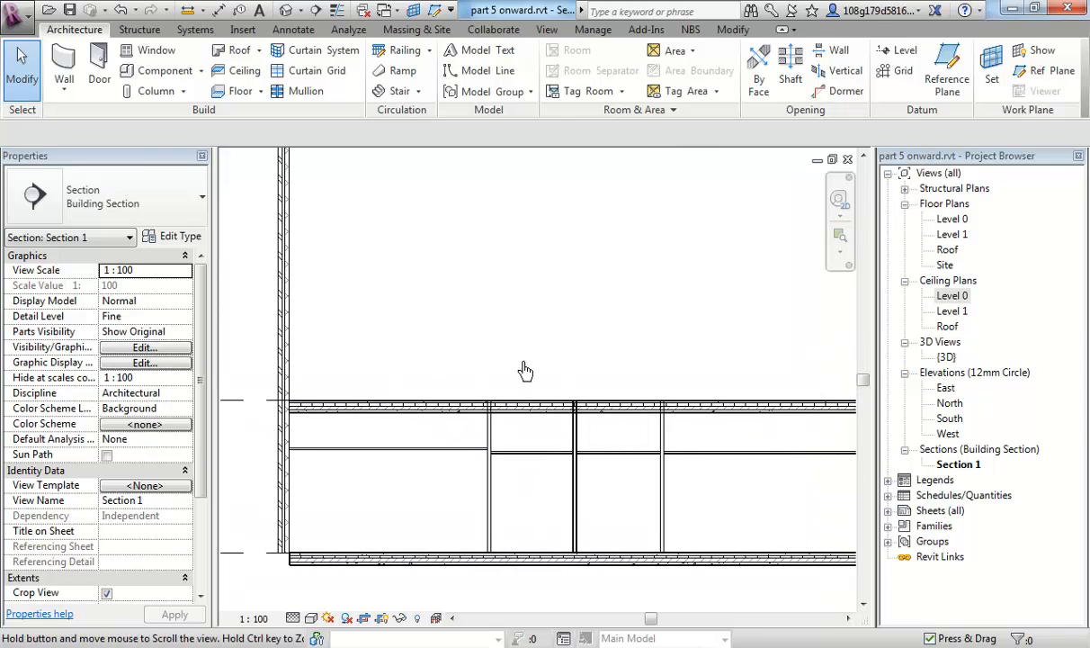
middle_click_drag(525, 369, 489, 343)
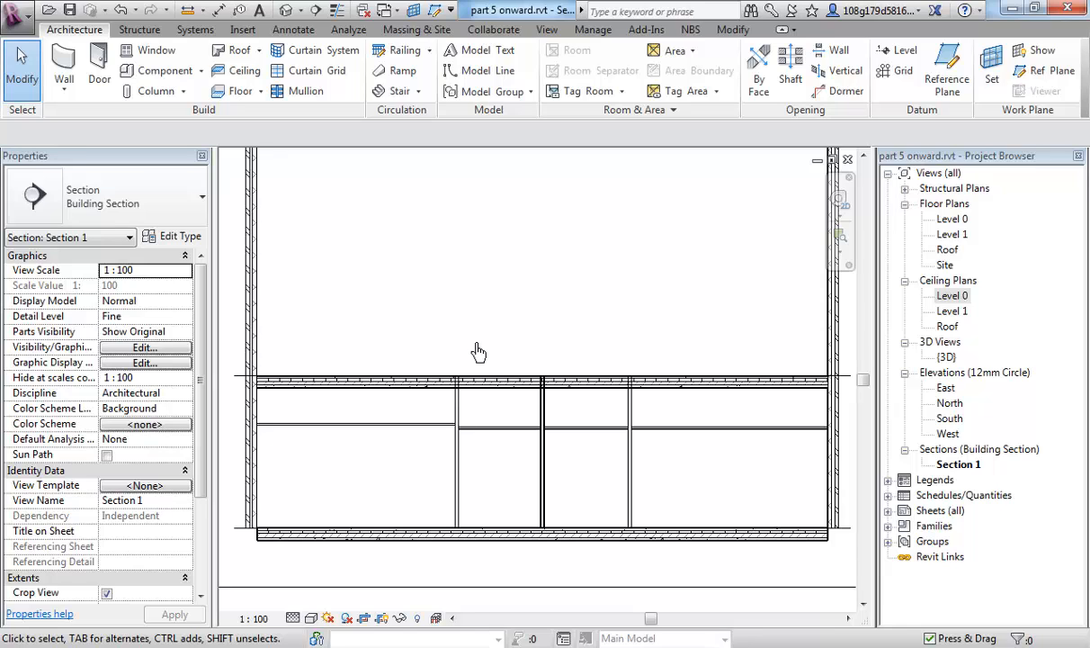
scroll(476, 345, "down", 3)
mouse_move(474, 277)
middle_mouse_down()
mouse_move(478, 362)
mouse_move(494, 297)
mouse_move(486, 360)
middle_mouse_up()
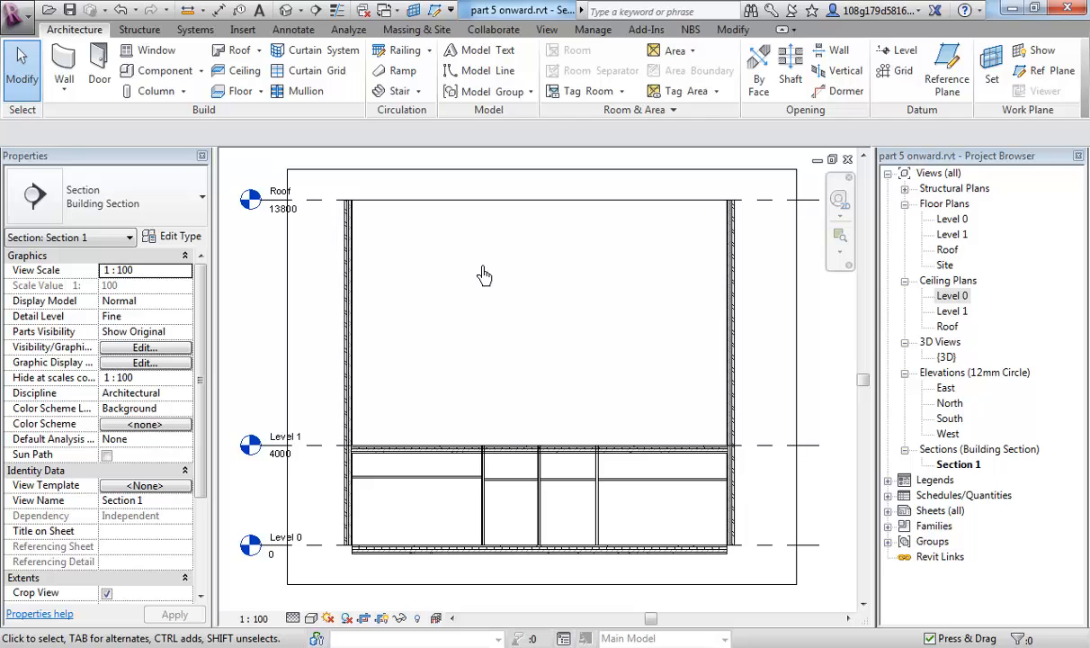
Step: Open the default 3D view, orbit to the back of the building and start editing the back wall's profile
left_click(286, 13)
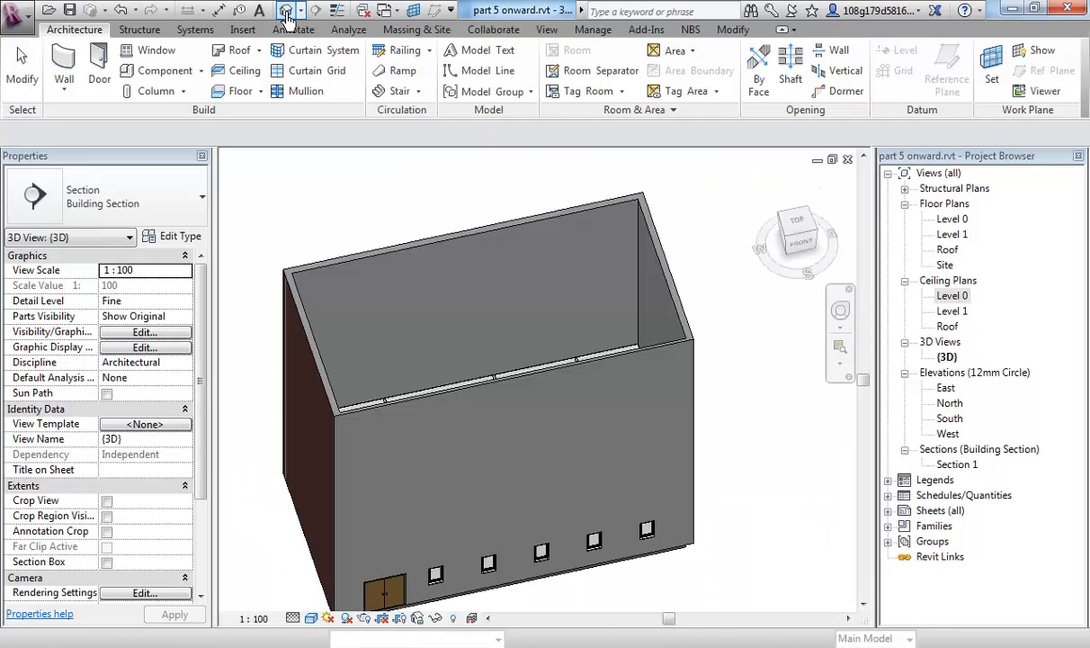
middle_click_drag(463, 414, 429, 383, "shift")
left_click(448, 271)
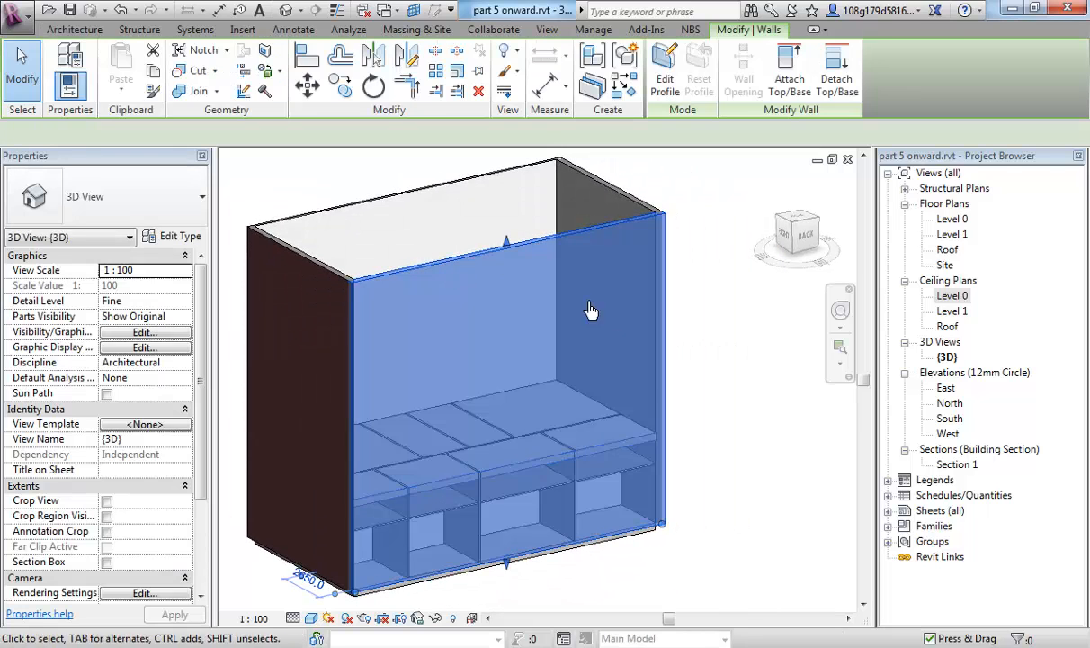
scroll(688, 499, "up", 5)
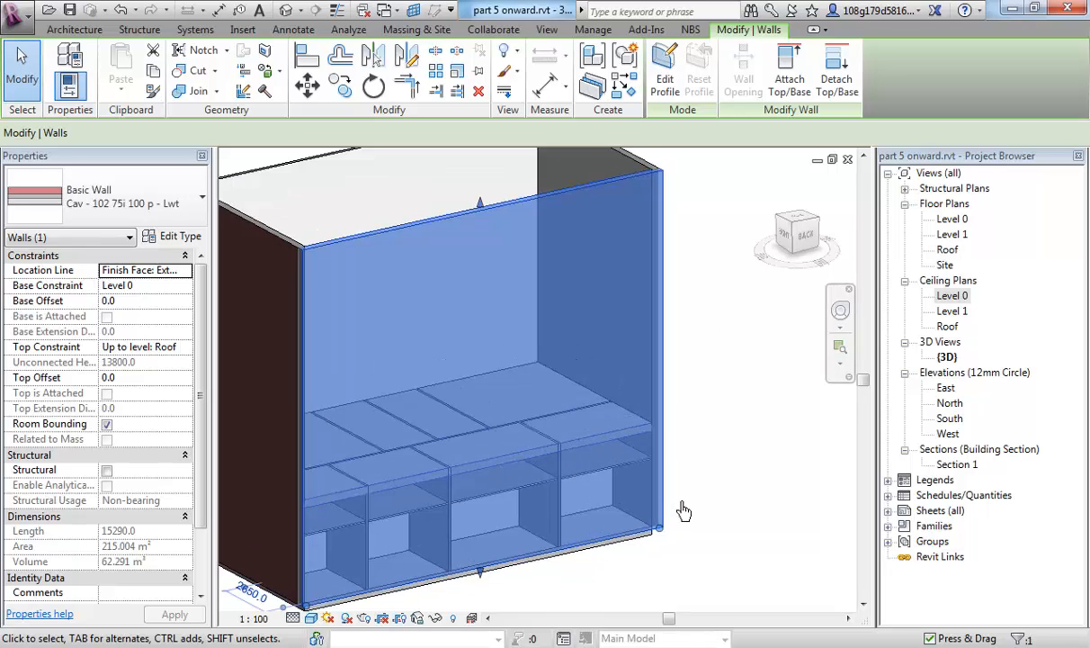
scroll(715, 447, "down", 3)
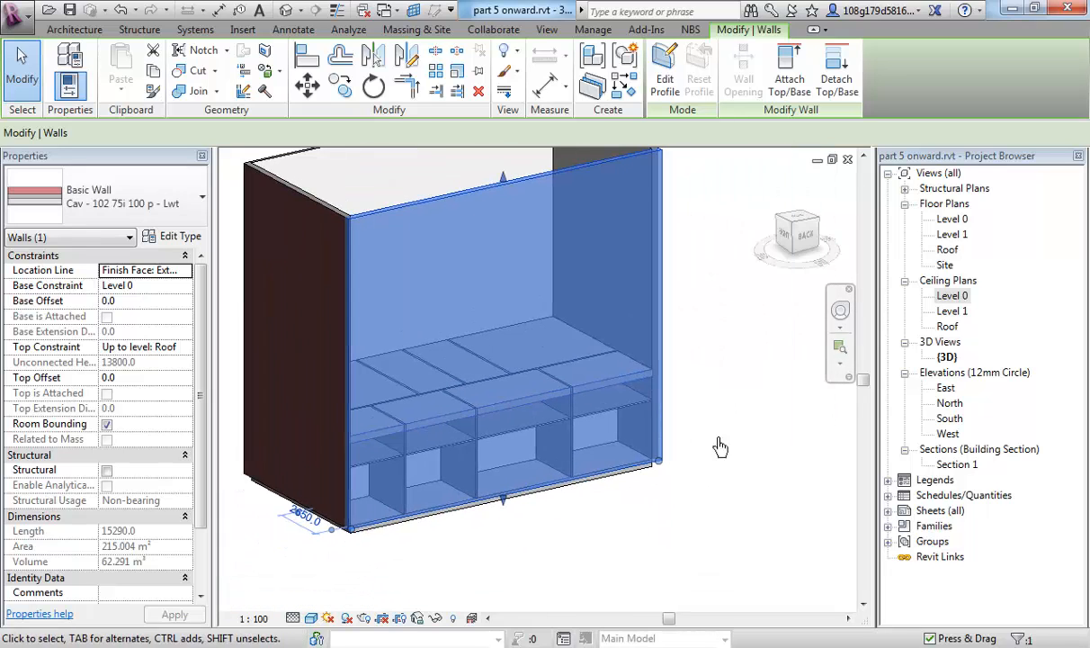
middle_click_drag(715, 378, 713, 410)
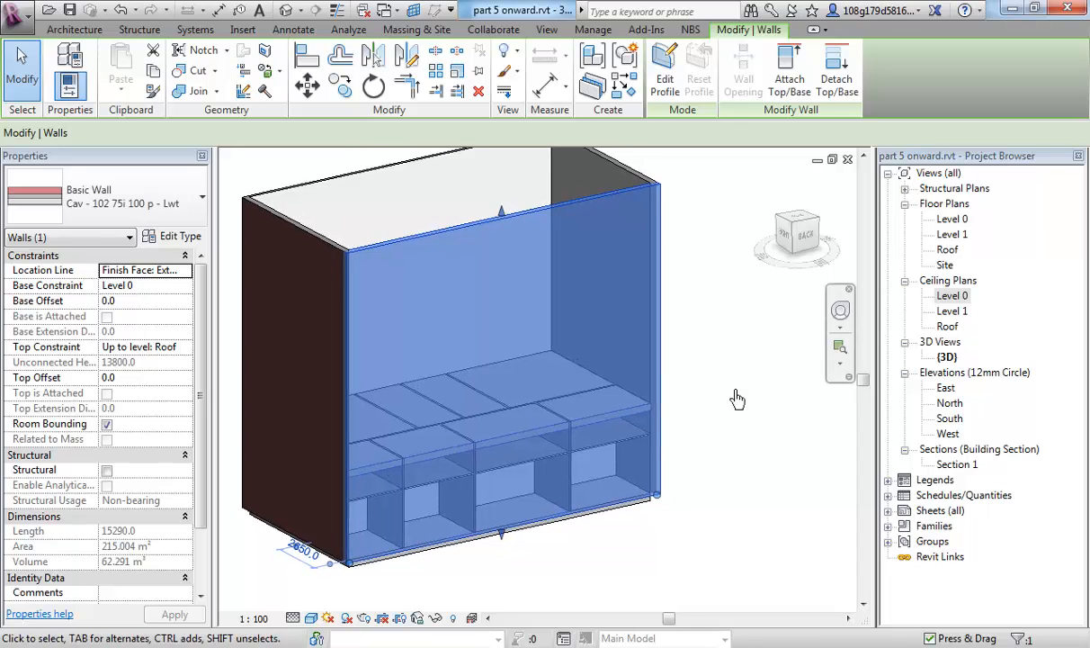
left_click(666, 90)
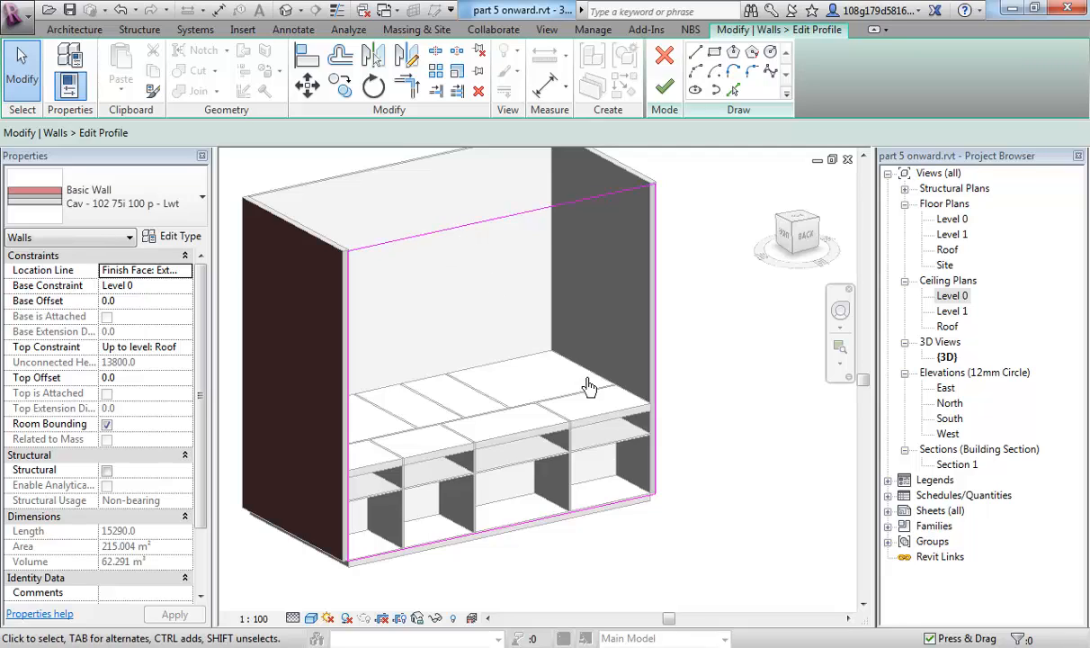
Step: Replace the profile's straight top edge with an arc of about 17030 mm radius, from the upper left corner down to the right edge
left_click(474, 239)
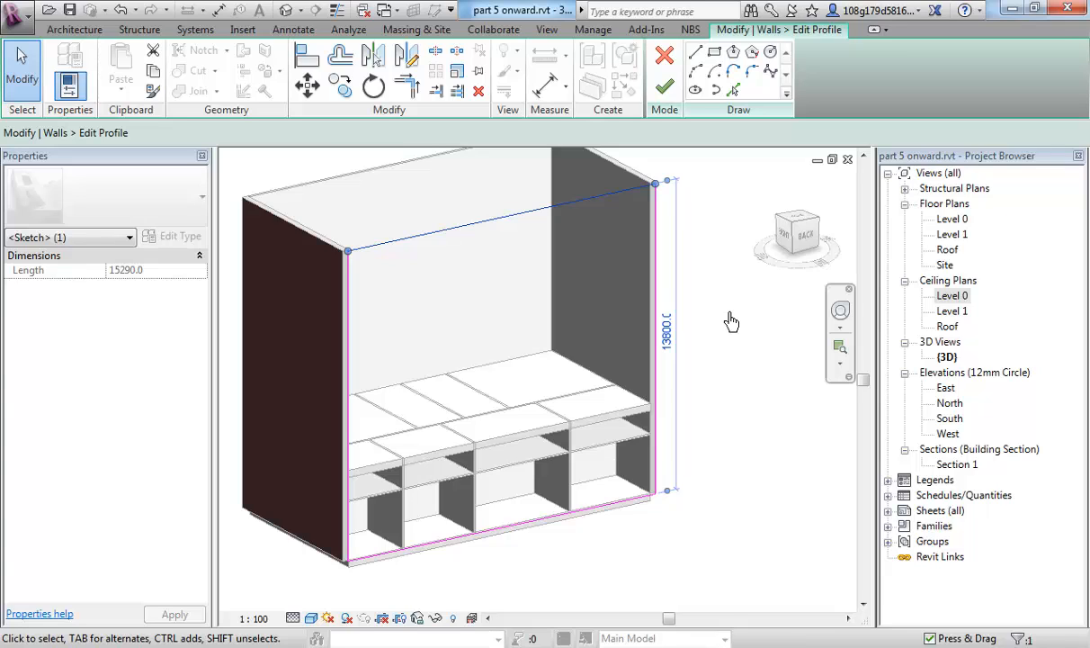
key("Delete")
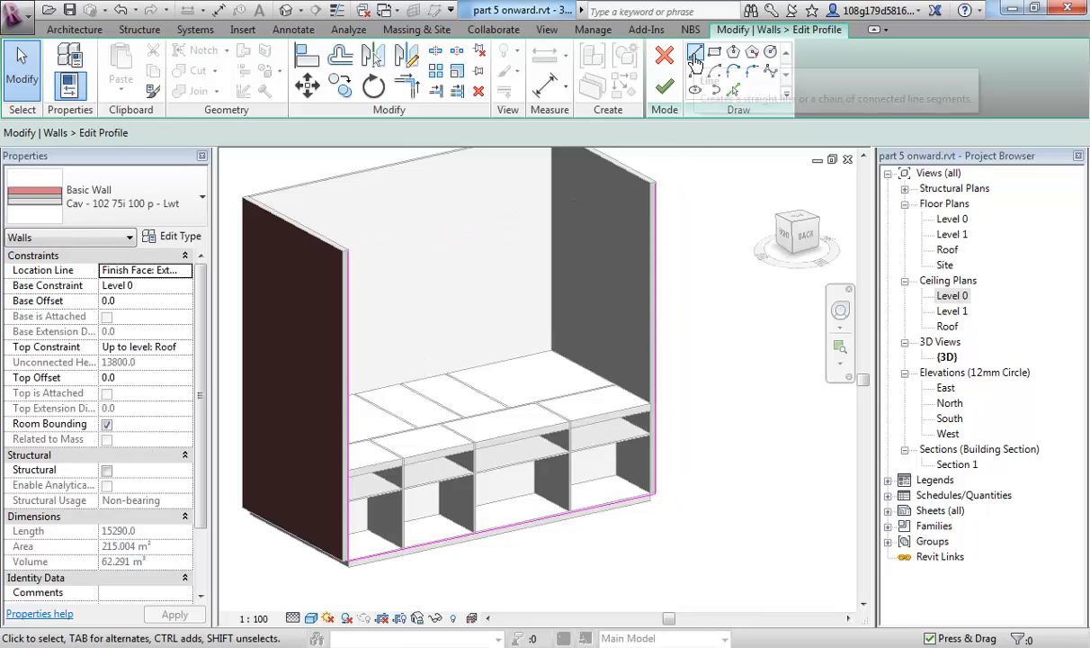
left_click(695, 60)
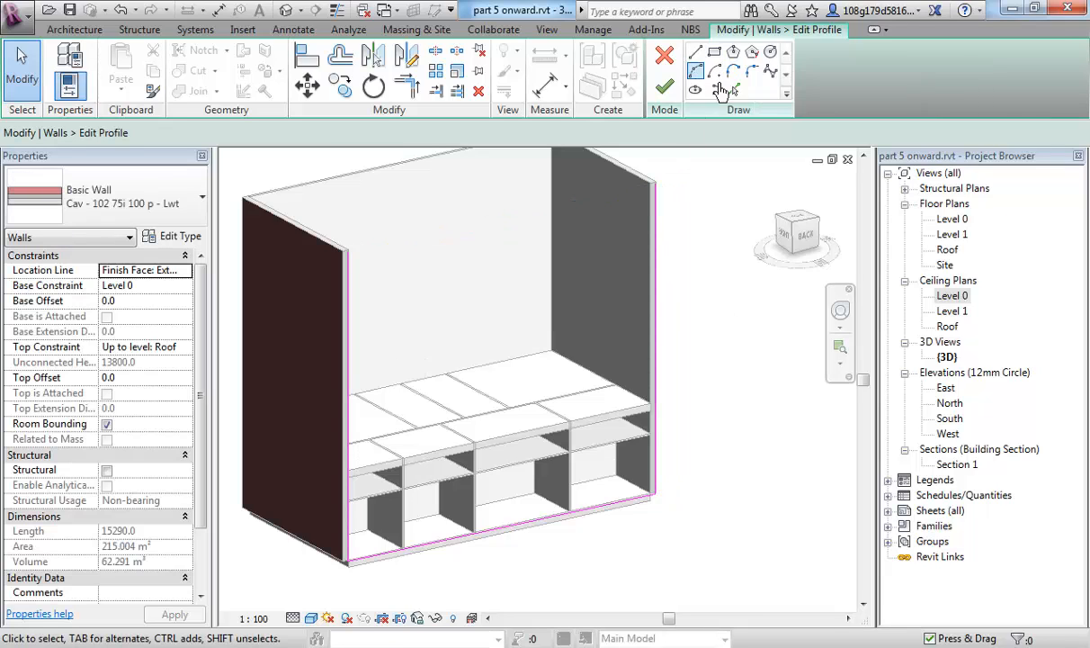
left_click(352, 255)
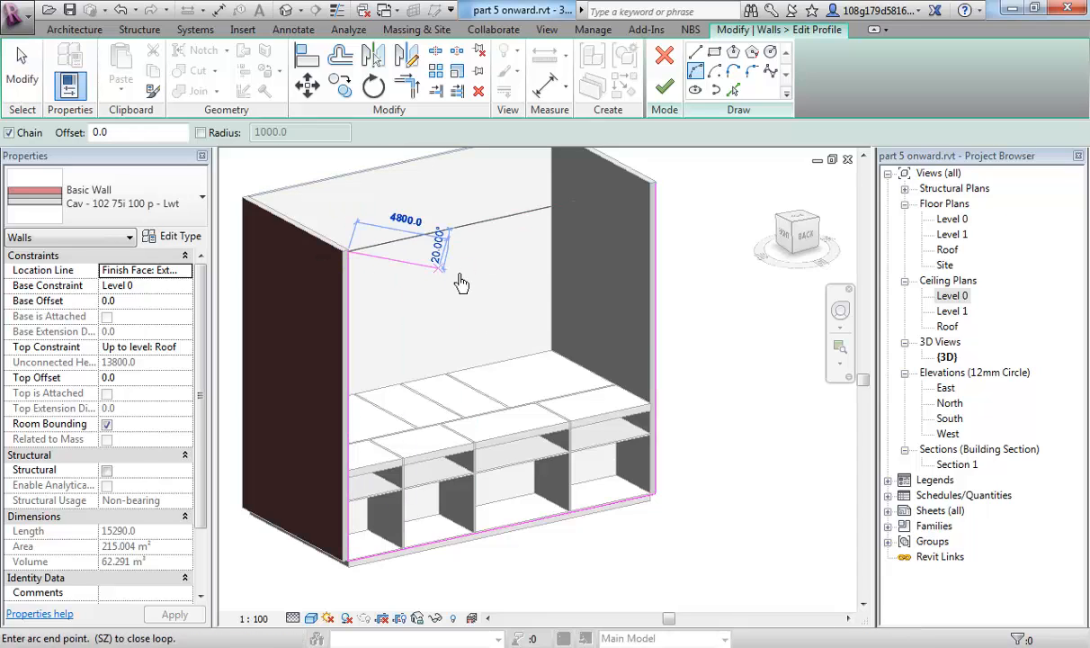
left_click(658, 334)
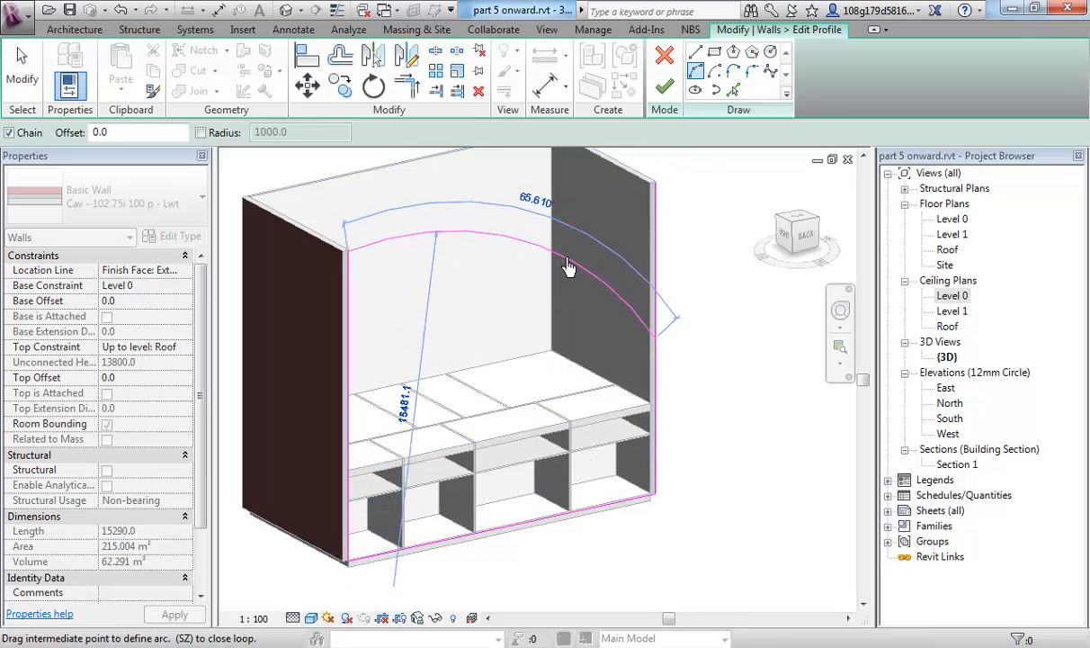
left_click(570, 270)
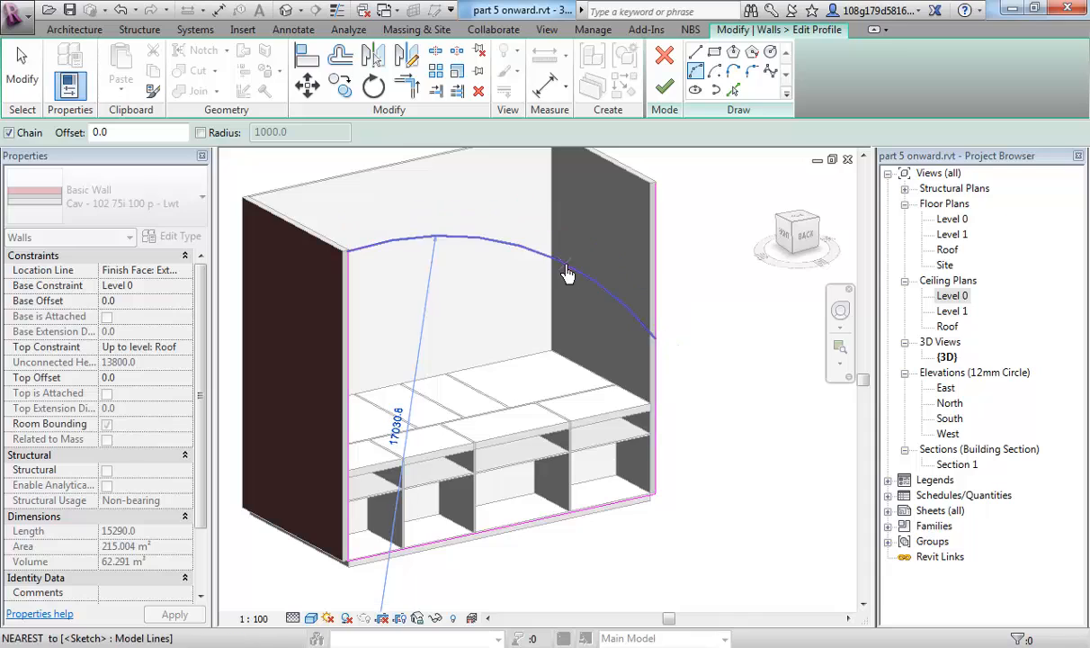
Step: Trim the profile's right edge to the end of the arc and finish the wall profile
left_click(407, 86)
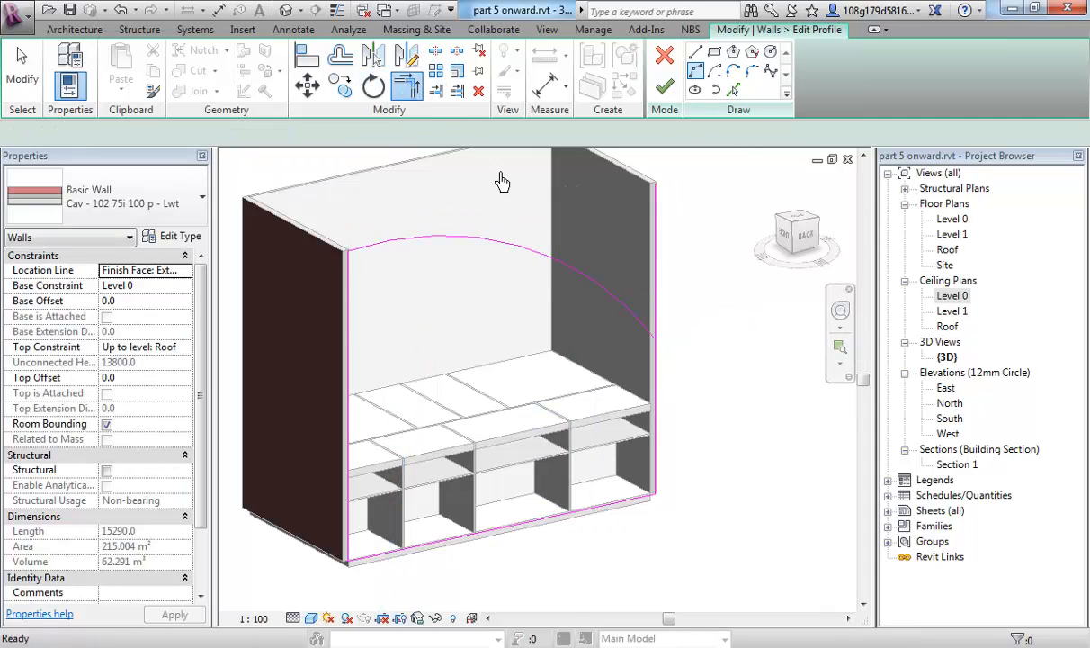
left_click(627, 313)
left_click(655, 341)
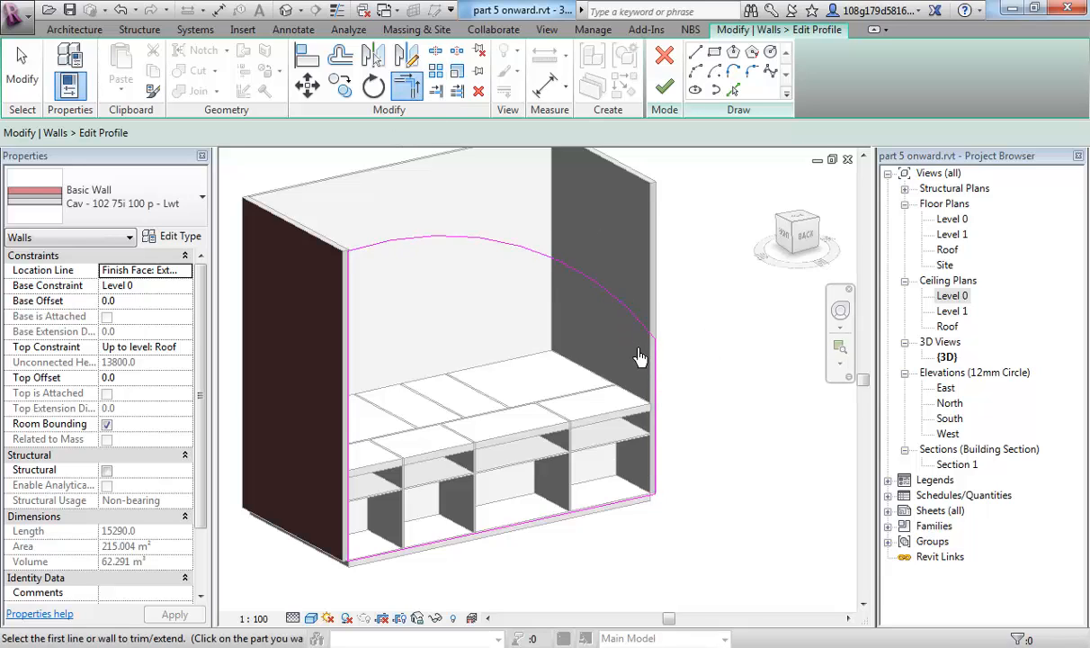
left_click(663, 87)
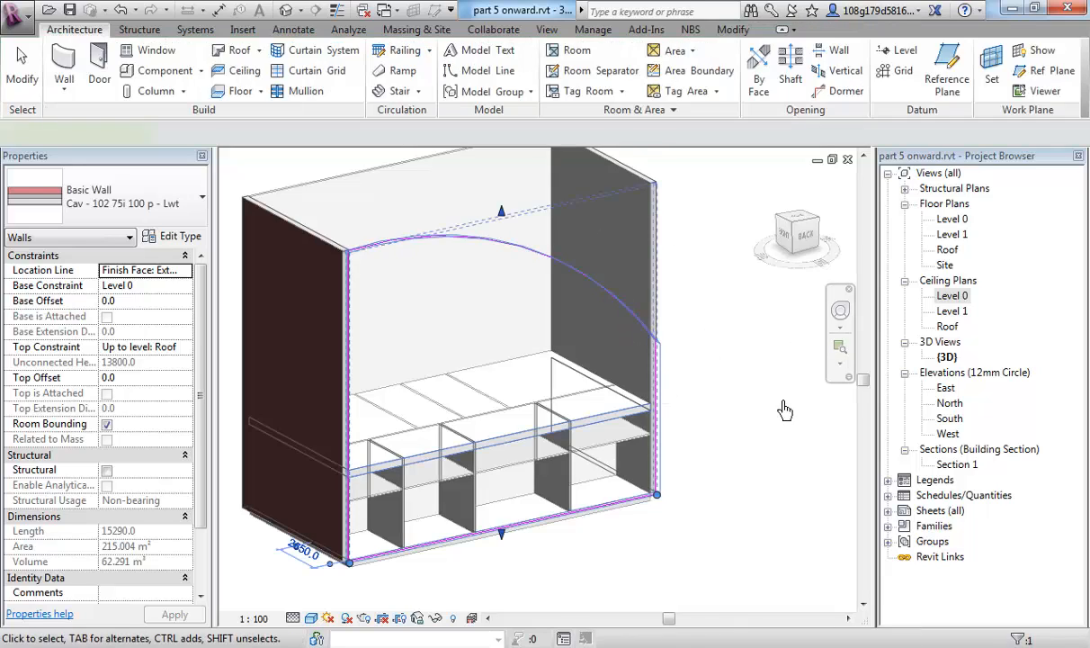
left_click(783, 441)
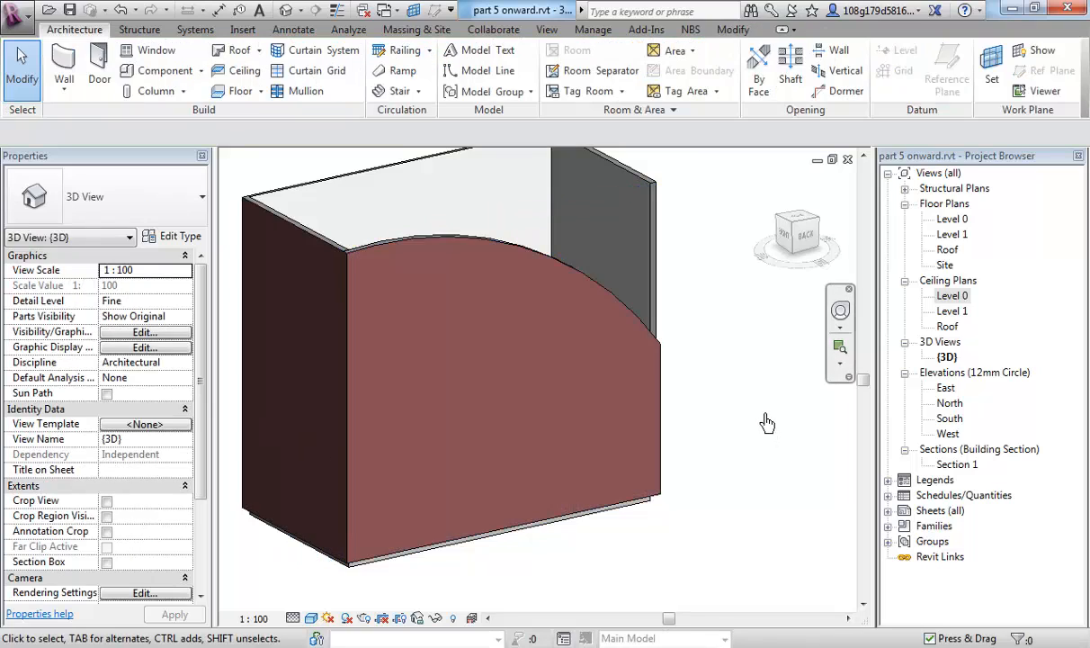
Step: Edit the curved back wall's profile again to cut a rectangular opening about 5200 by 3500 mm beneath the arc, and finish the profile
middle_click_drag(766, 422, 669, 399, "shift")
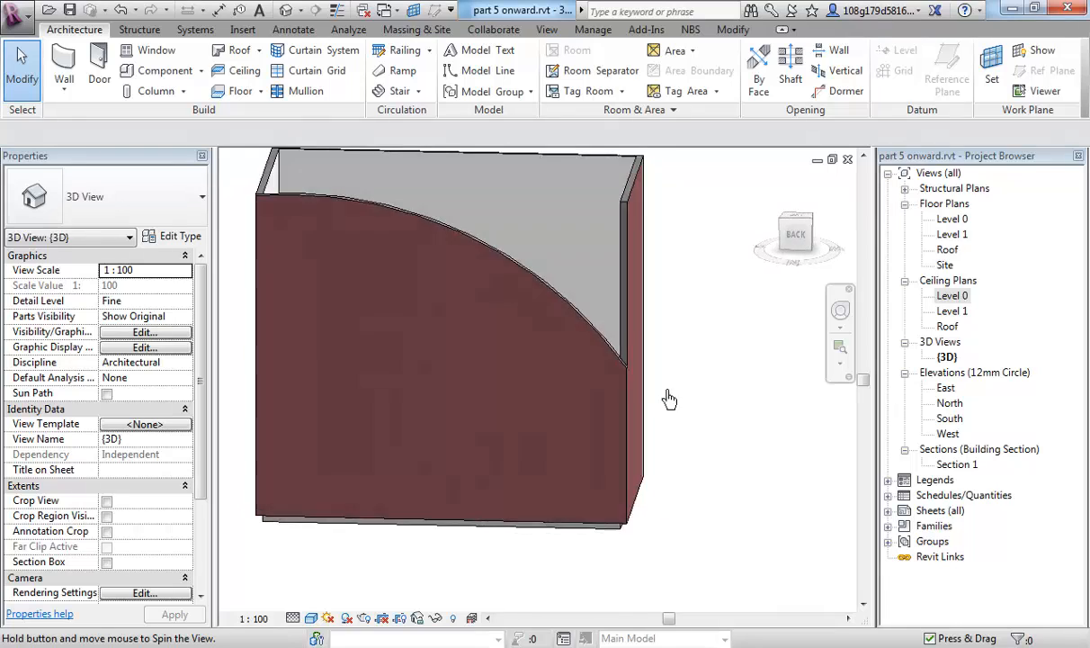
scroll(676, 400, "up", 3)
scroll(682, 396, "down", 4)
scroll(684, 418, "up", 5)
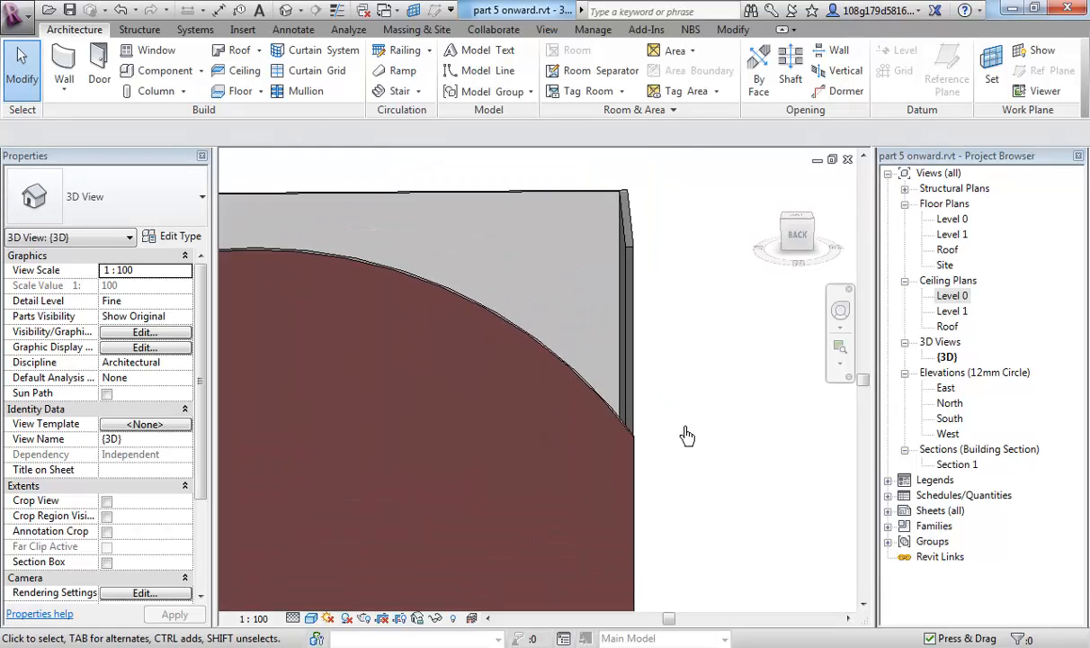
scroll(687, 435, "down", 5)
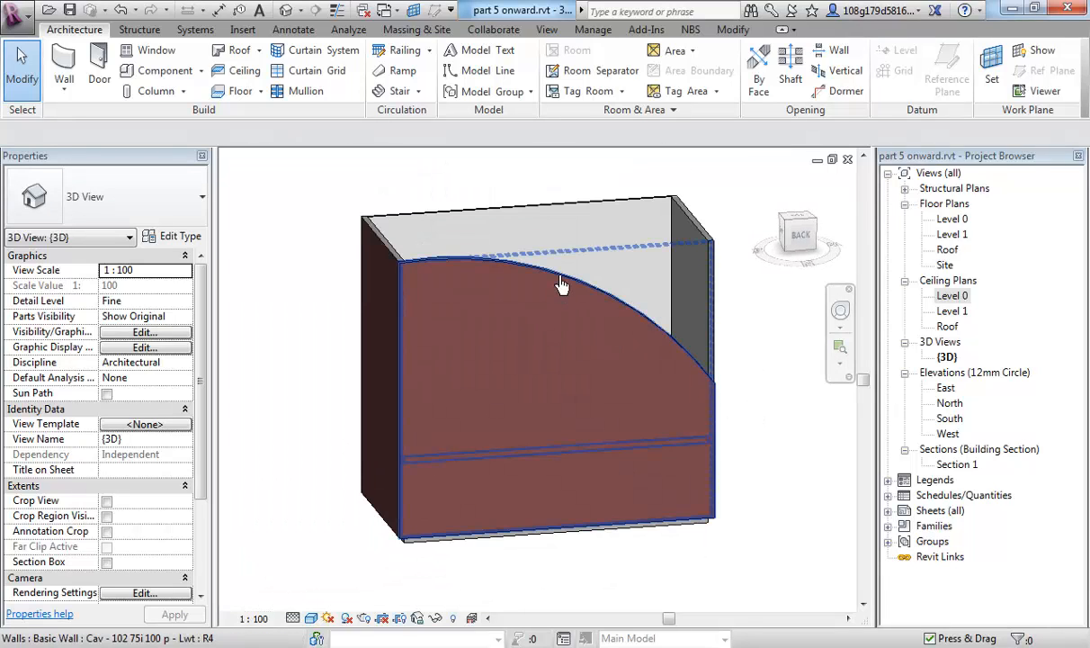
left_click(561, 286)
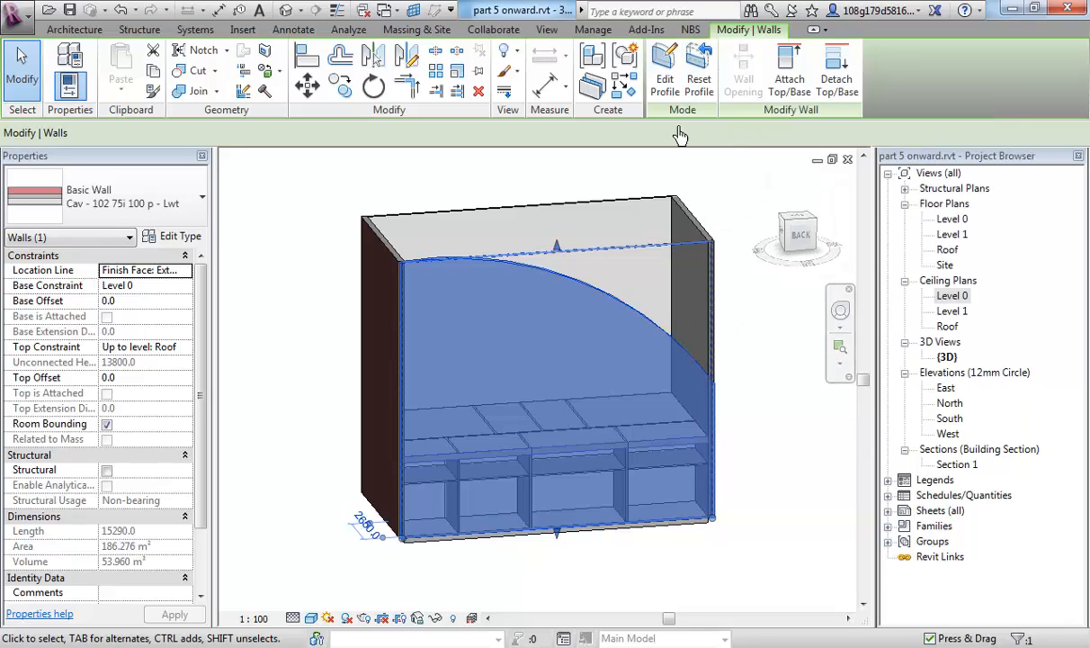
left_click(665, 72)
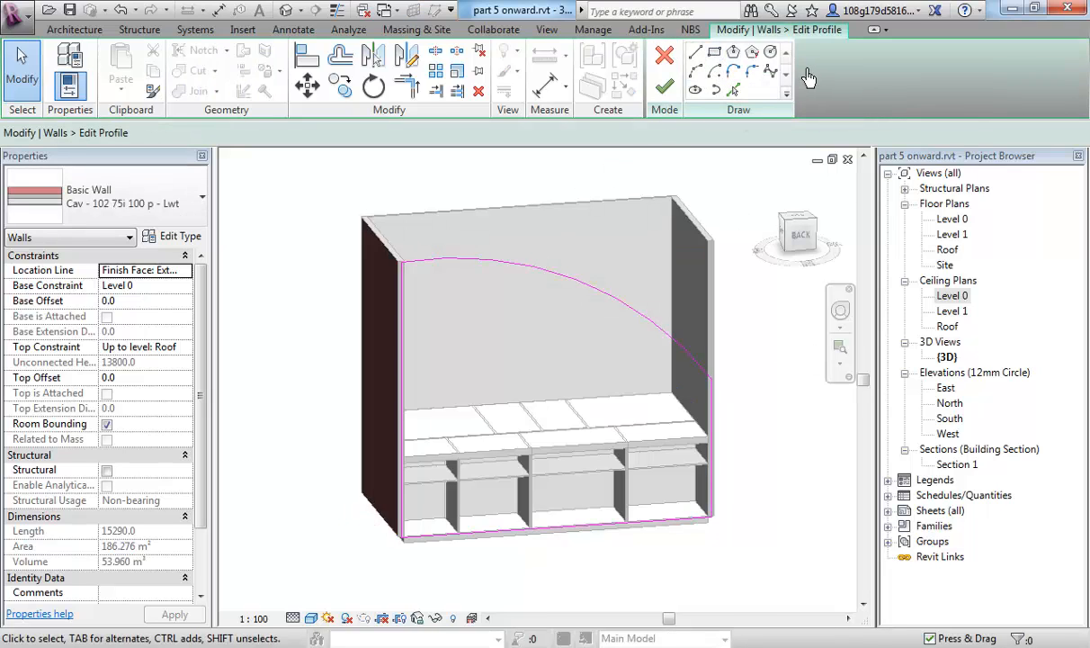
left_click(715, 52)
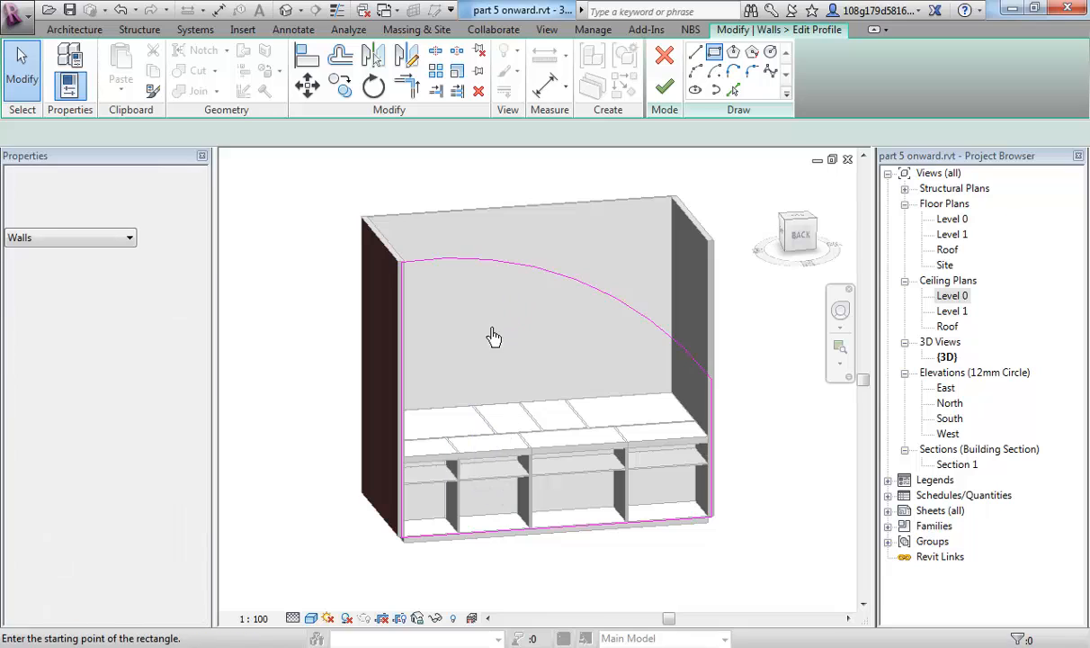
left_click(459, 317)
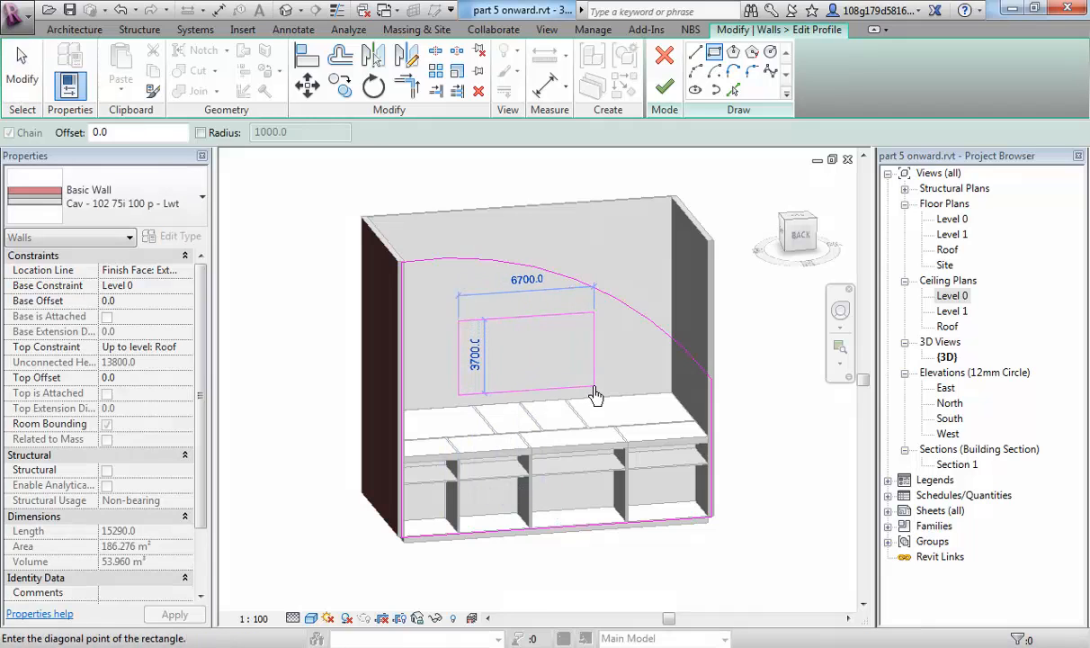
left_click(564, 385)
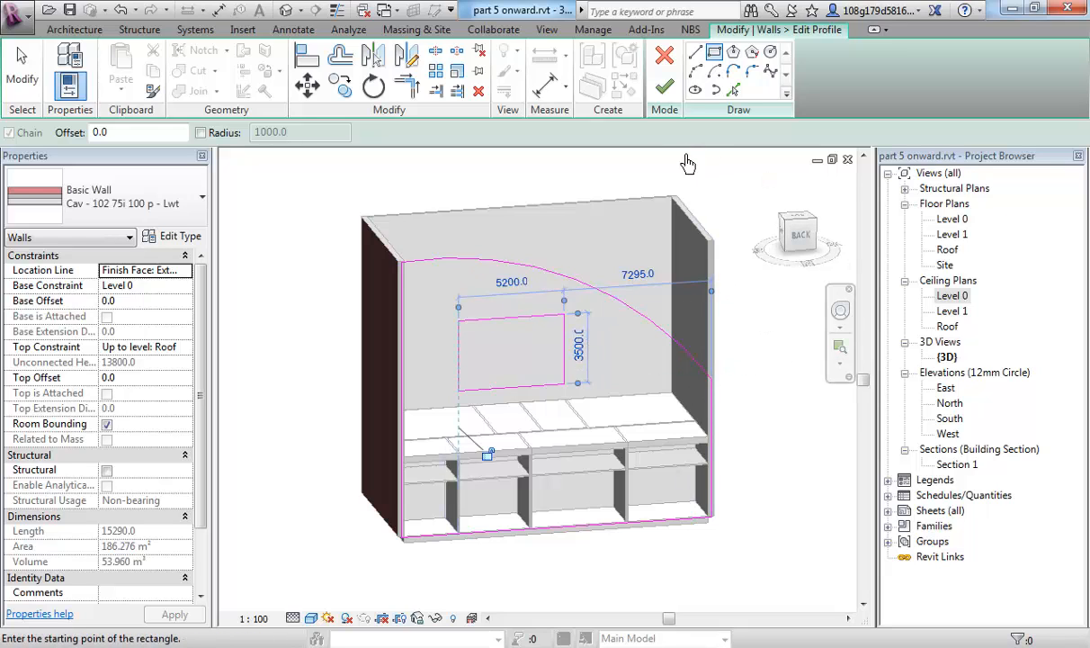
left_click(664, 87)
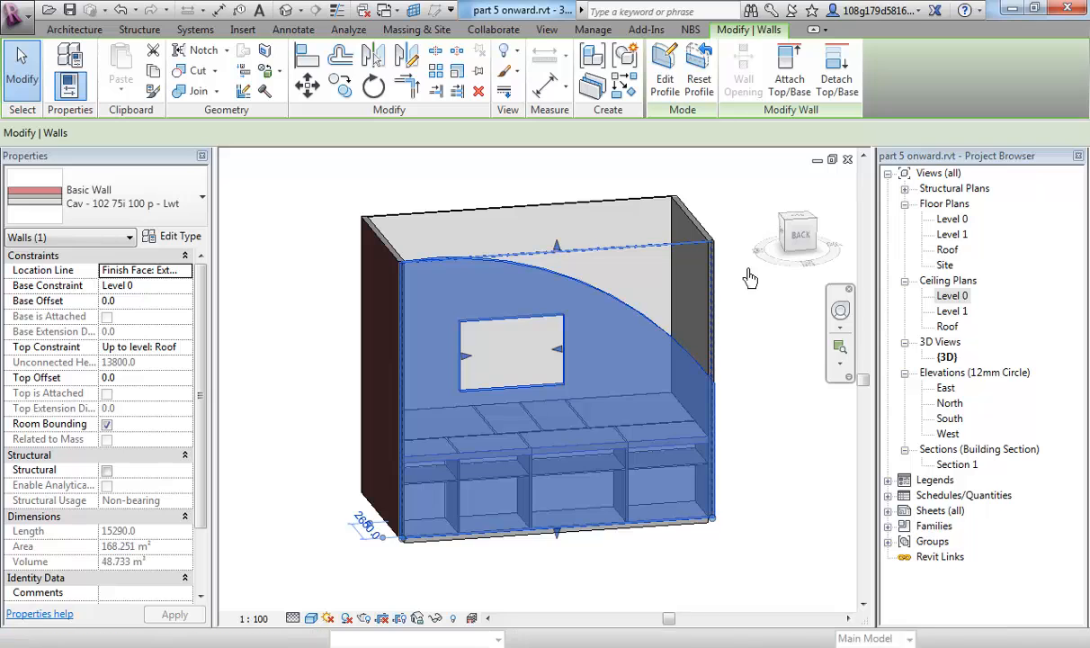
left_click(740, 267)
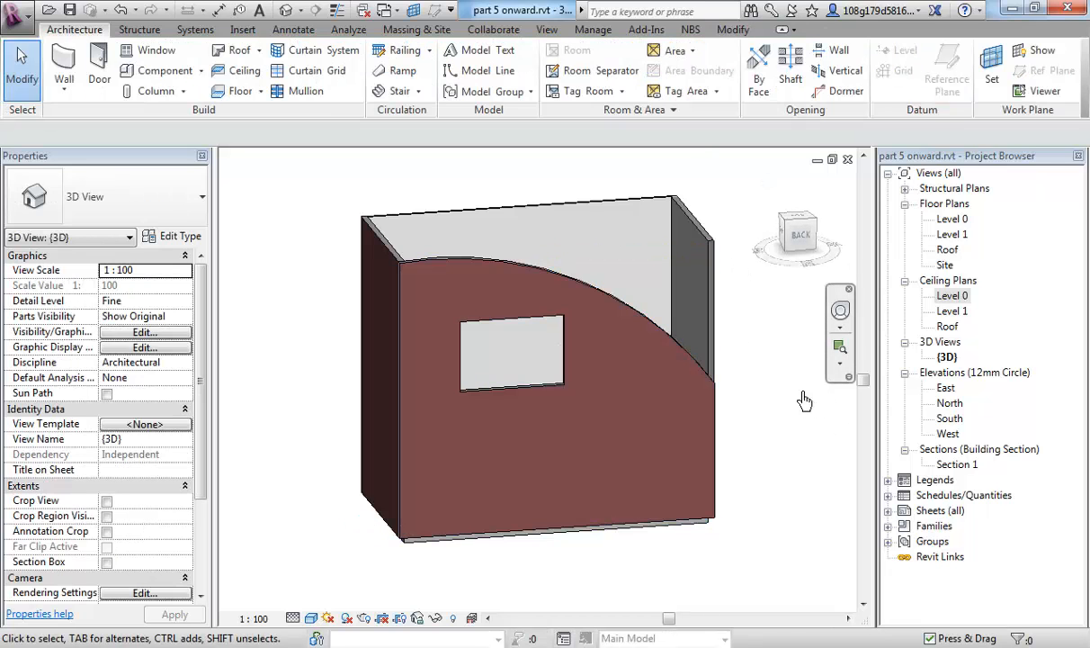
middle_click_drag(745, 377, 776, 378, "shift")
scroll(729, 353, "up", 3)
scroll(688, 337, "down", 2)
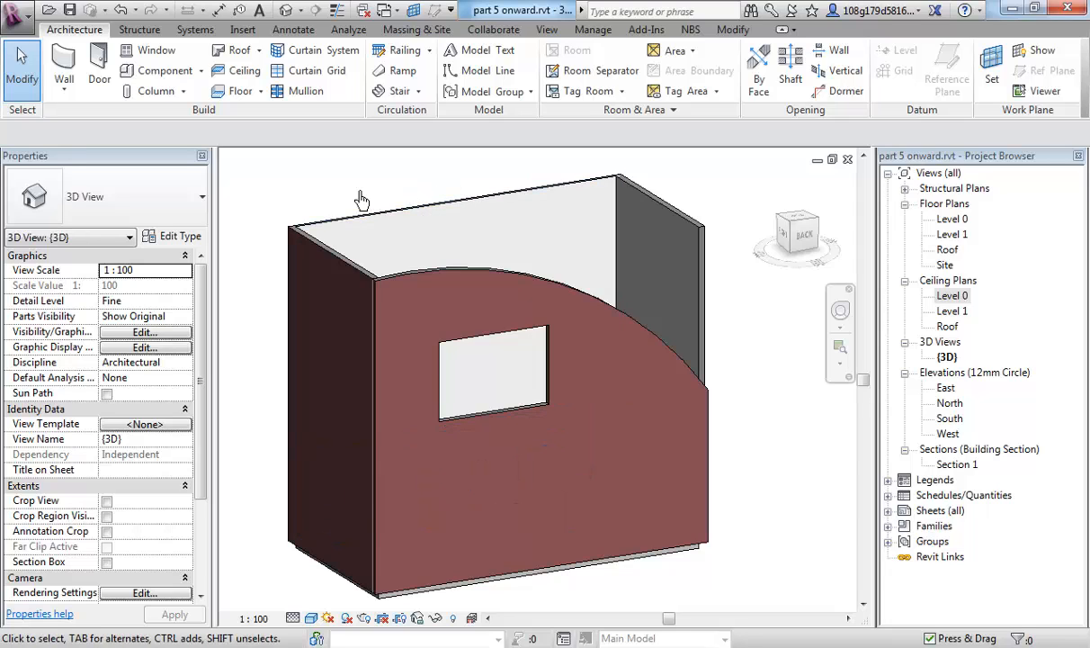
middle_click_drag(359, 199, 383, 201)
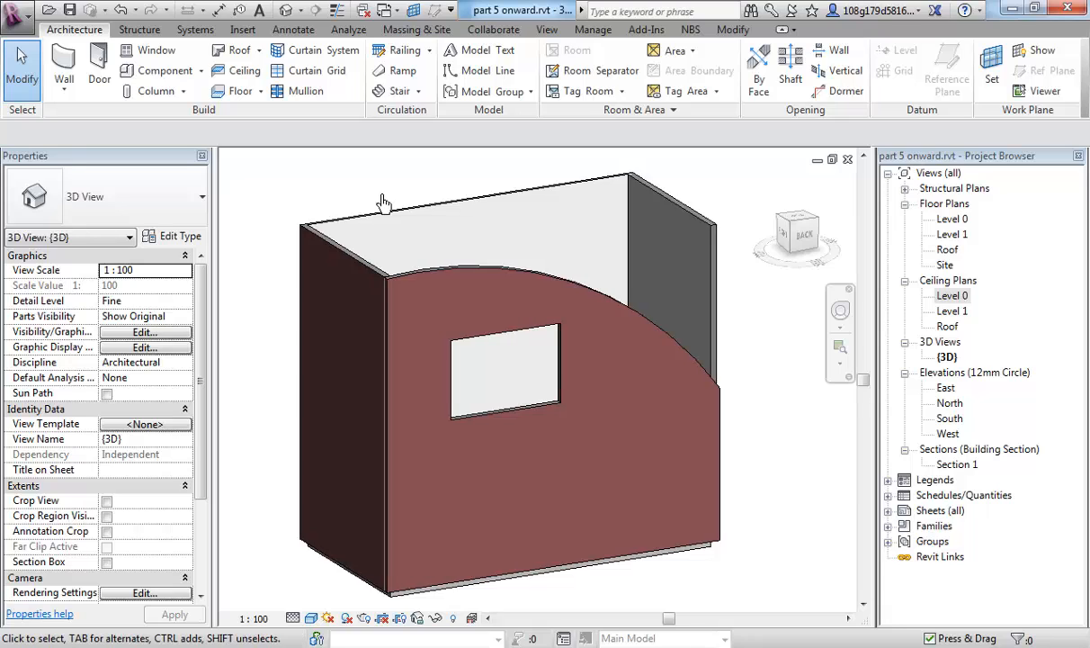